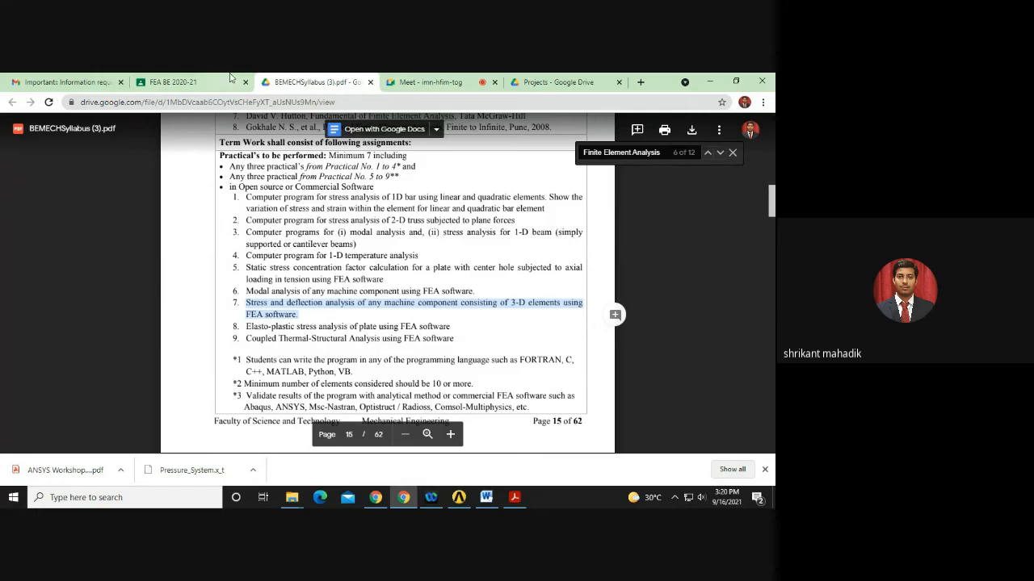
# Review page 37 of the FEA lab manual in Word, then bring up the workshop PDF's Results slide.
pyautogui.click(490, 498)
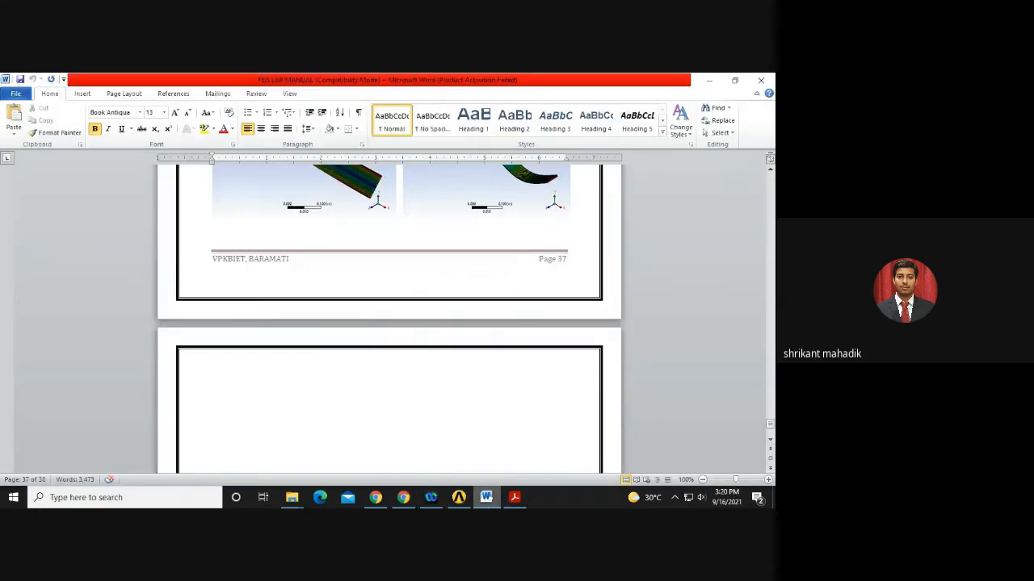
pyautogui.click(511, 498)
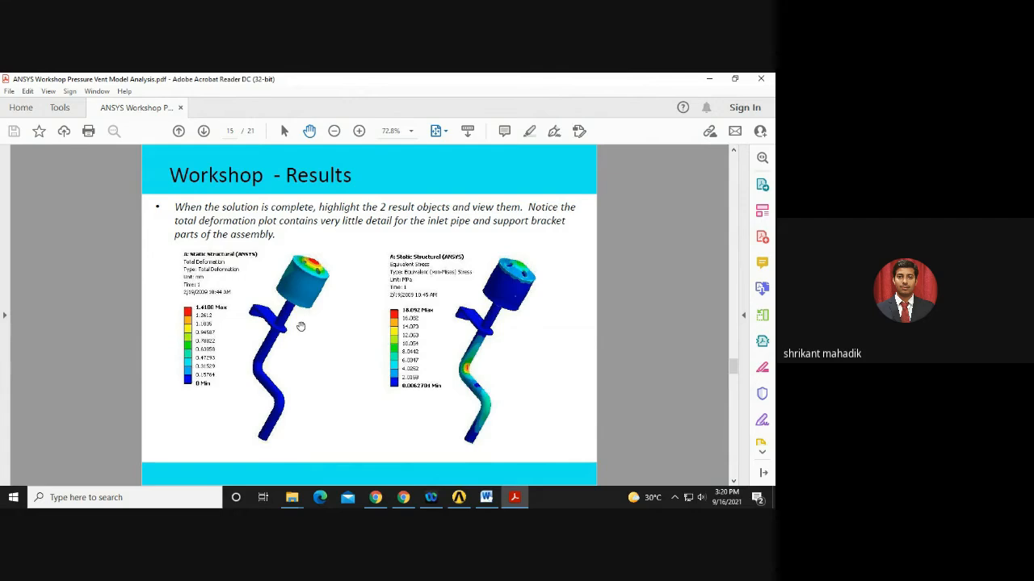
# Scroll the workshop PDF back to page 1 and the Goals page, then switch to the Google Meet tab.
pyautogui.scroll(3, 287, 341)
pyautogui.scroll(11, 288, 346)
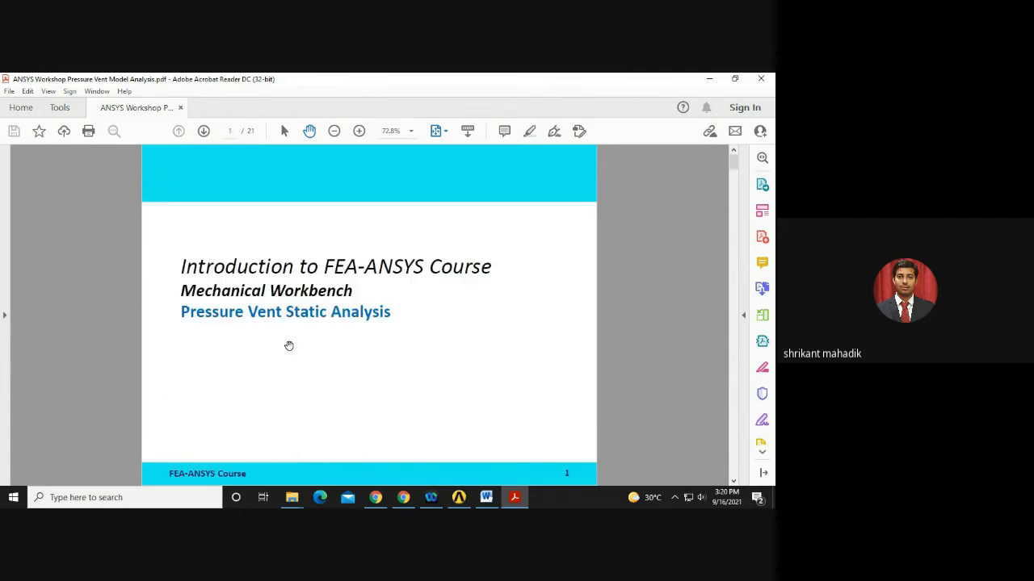
pyautogui.scroll(-1, 288, 347)
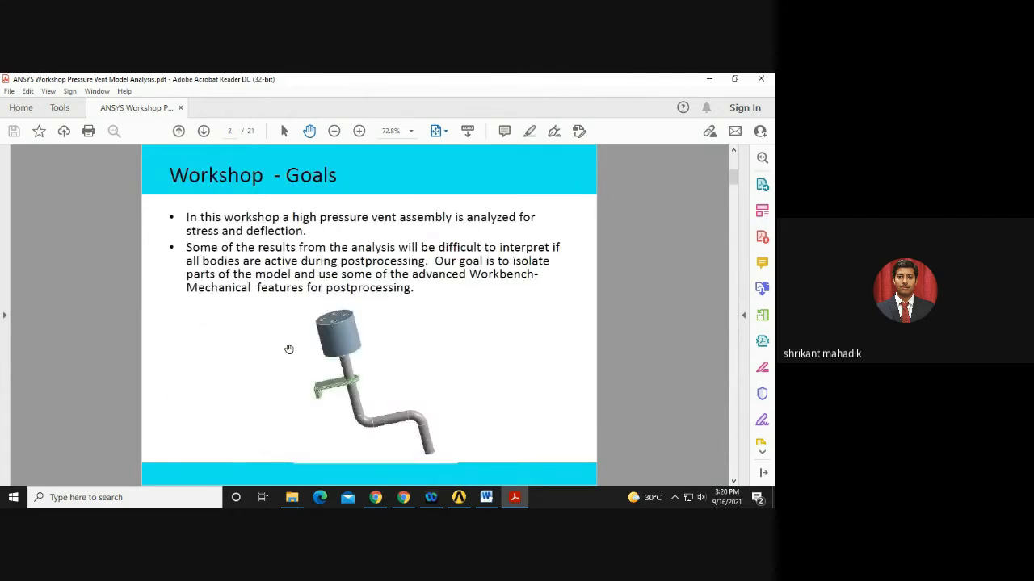
pyautogui.click(403, 498)
pyautogui.click(418, 80)
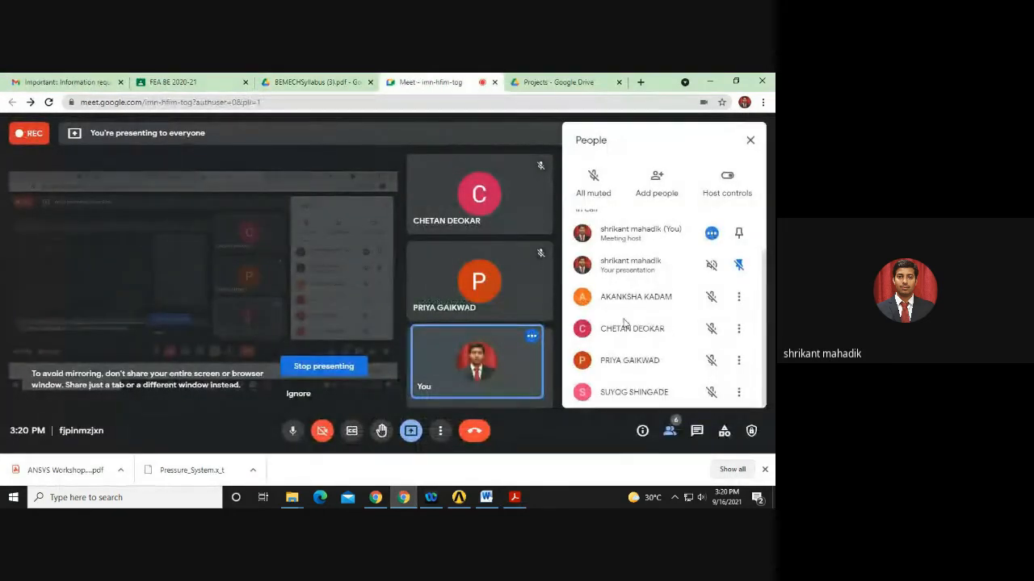
# Read the Meet chat messages, close the chat panel, and bring ANSYS Workbench forward.
pyautogui.scroll(2, 668, 339)
pyautogui.scroll(-2, 668, 343)
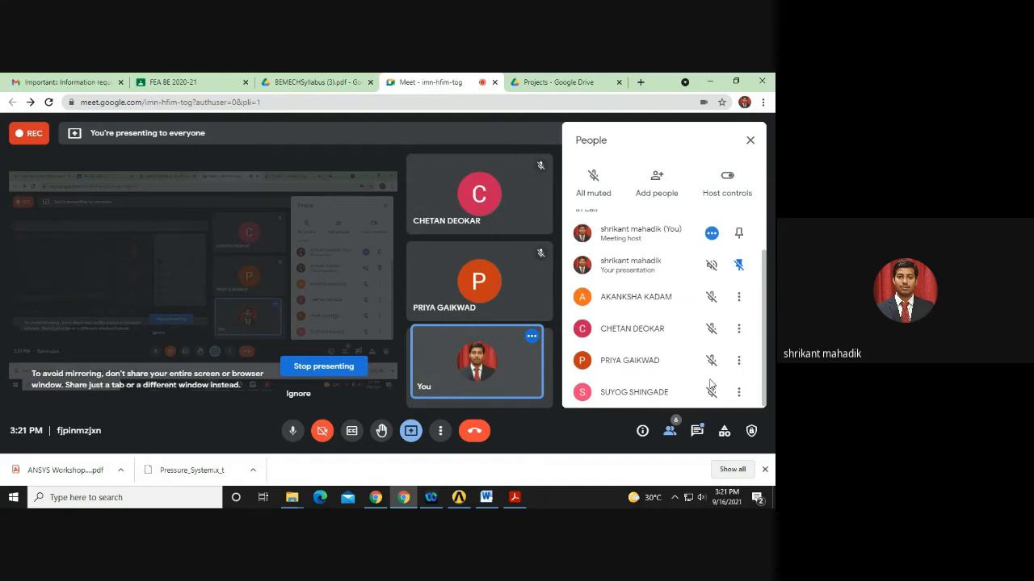
pyautogui.click(697, 432)
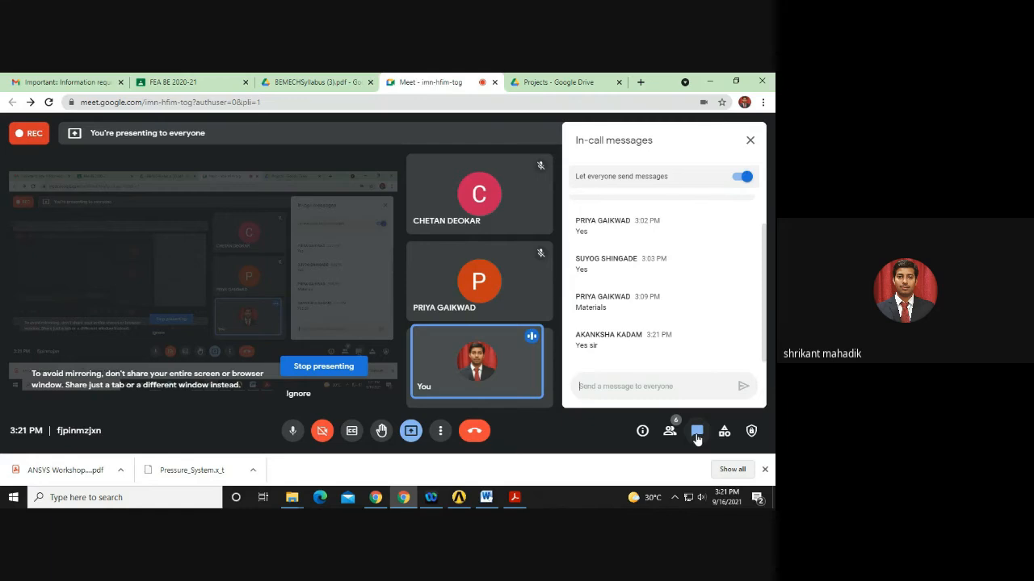
pyautogui.click(695, 434)
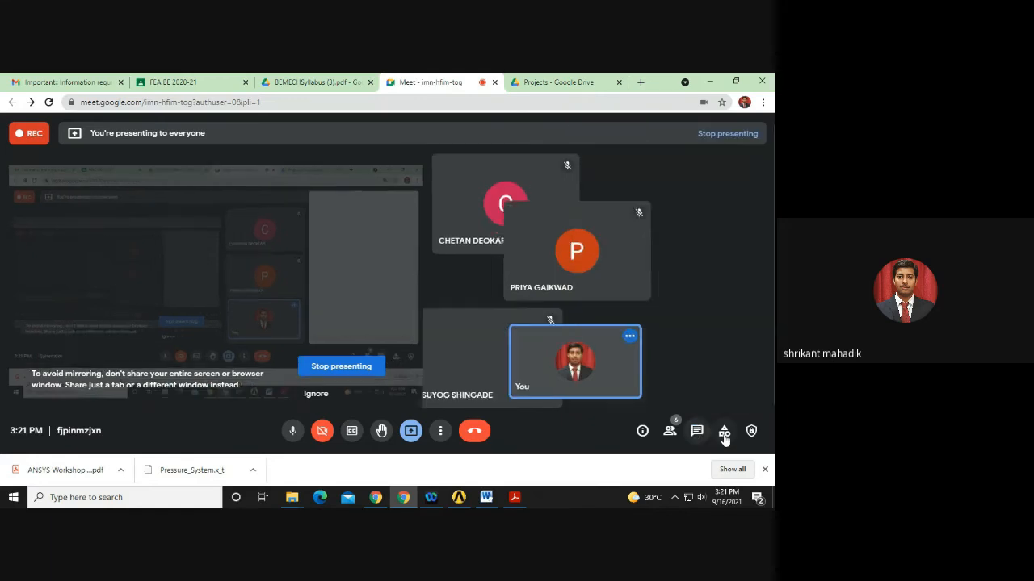
pyautogui.click(454, 500)
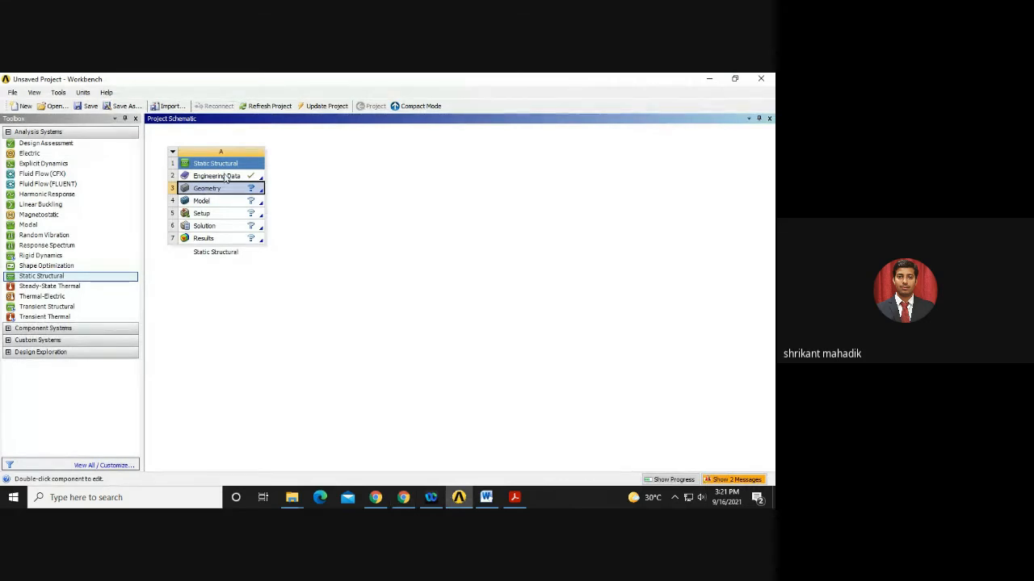
# Delete the existing Static Structural system from the project schematic.
pyautogui.click(172, 151)
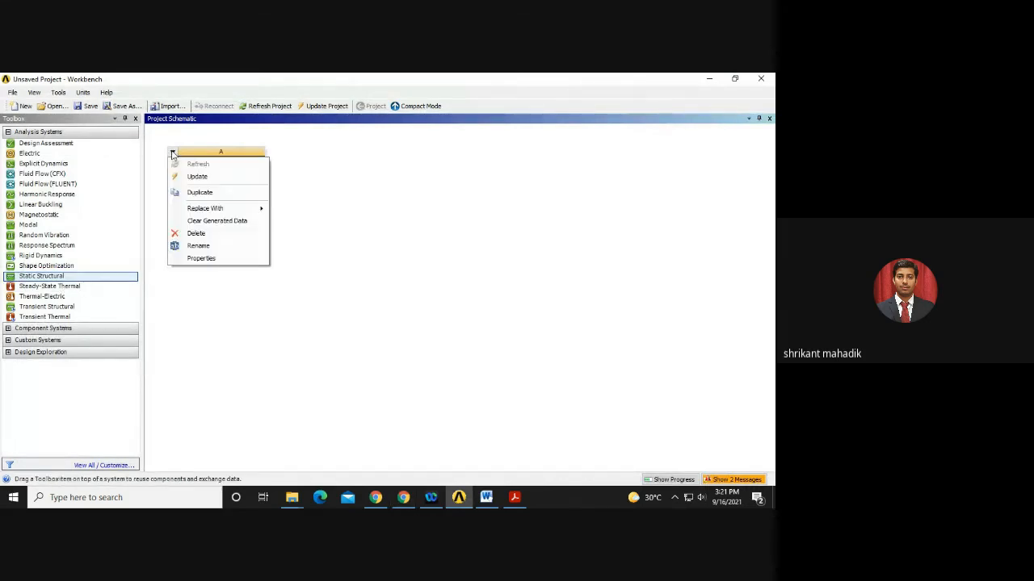
pyautogui.click(195, 234)
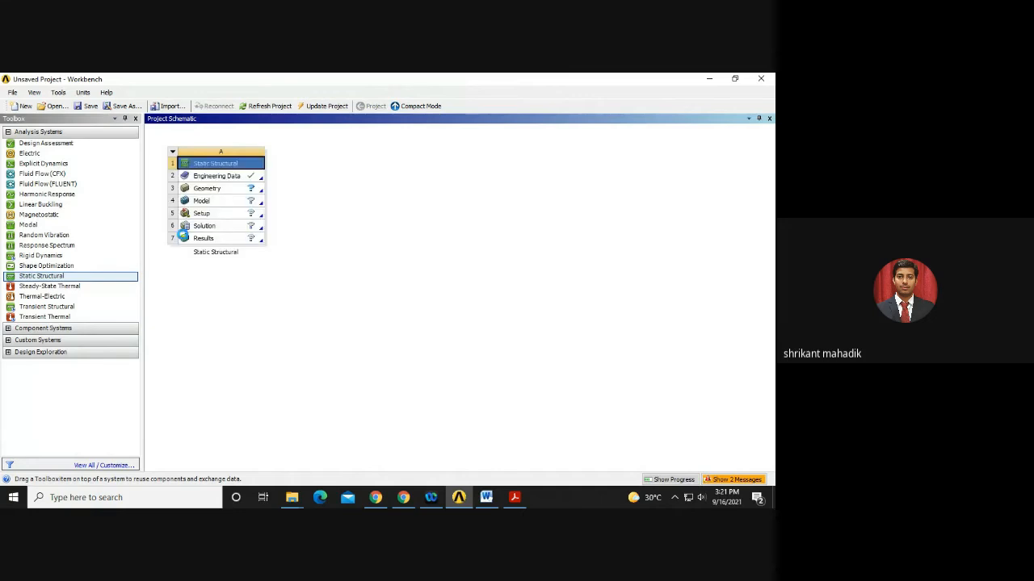
pyautogui.click(401, 303)
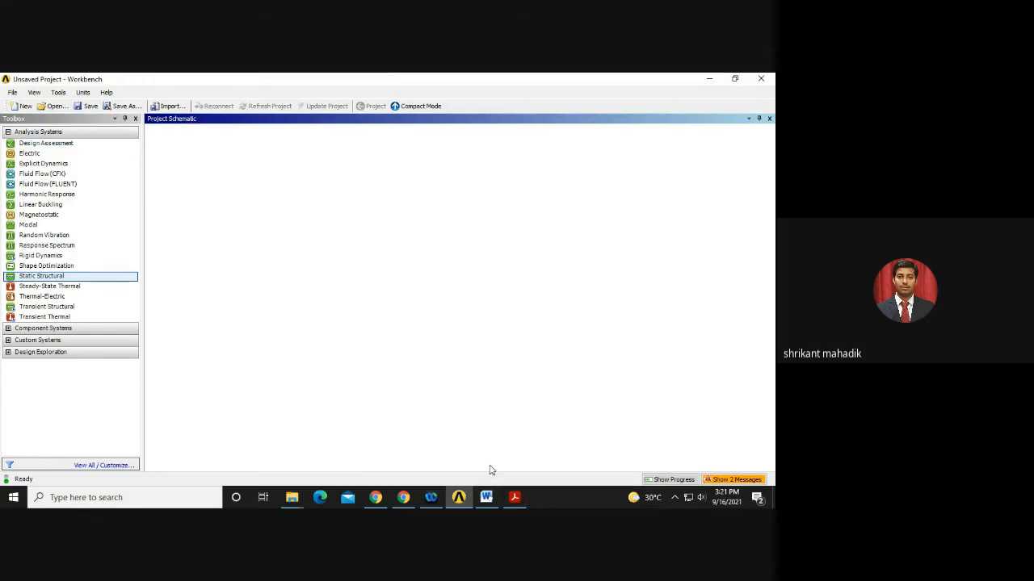
# Drag a new standalone Static Structural system from the Toolbox into the schematic.
pyautogui.click(403, 498)
pyautogui.click(403, 497)
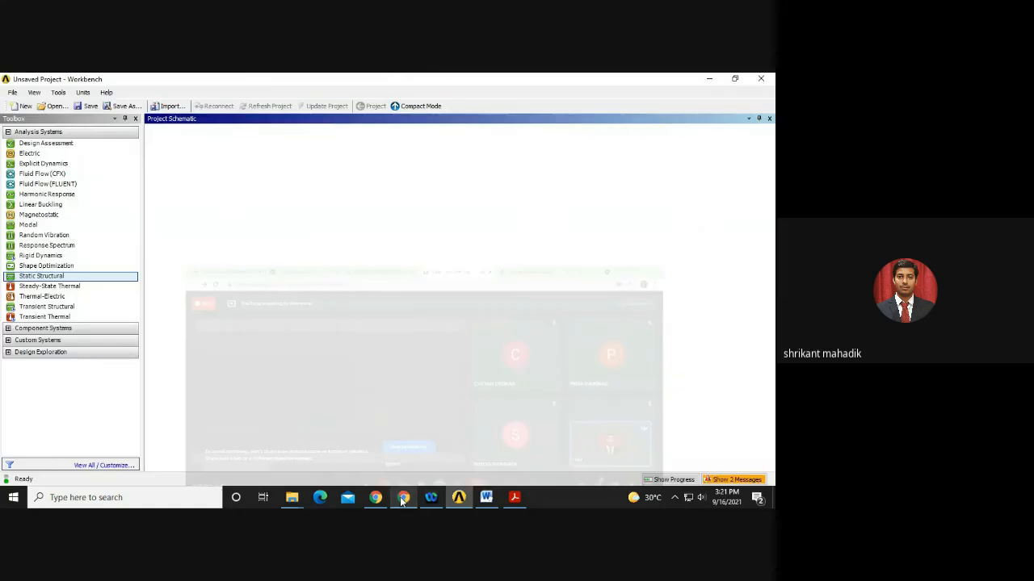
pyautogui.moveTo(32, 275); pyautogui.dragTo(210, 177)
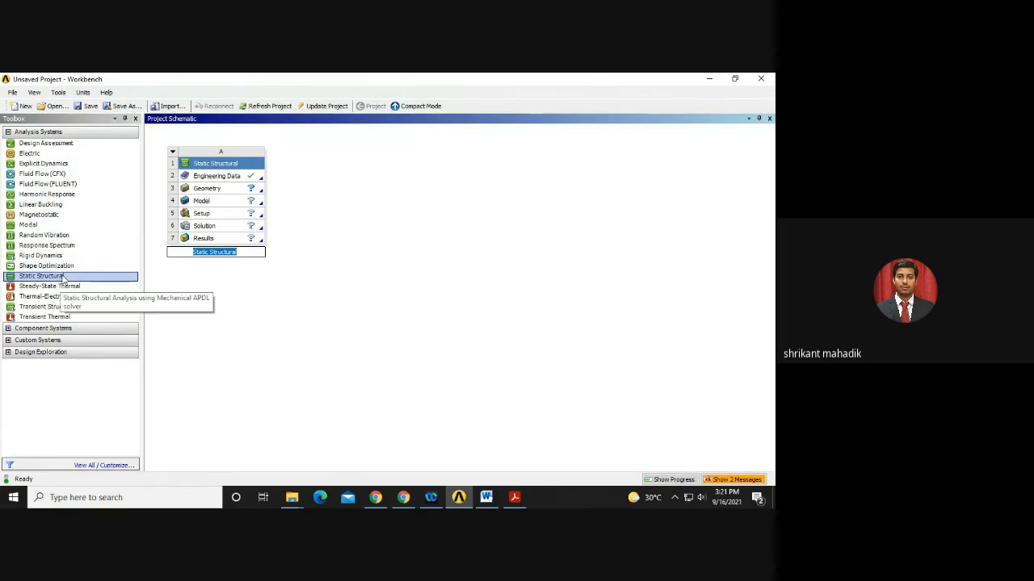
pyautogui.click(514, 497)
# Scroll the PDF to page 6, 'Workshop – Project Schematic', and return to Workbench.
pyautogui.scroll(-4, 453, 338)
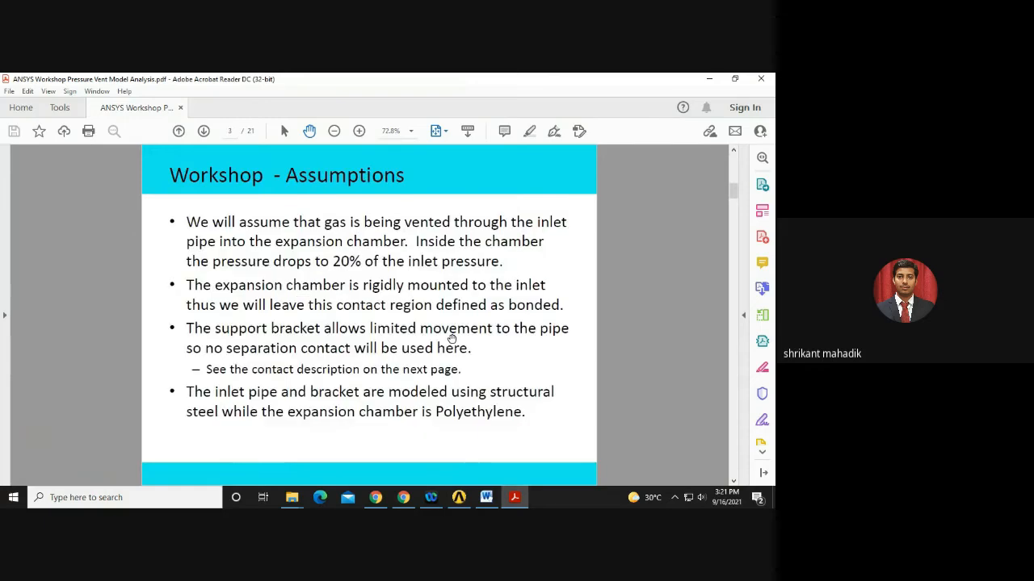
pyautogui.scroll(-1, 268, 326)
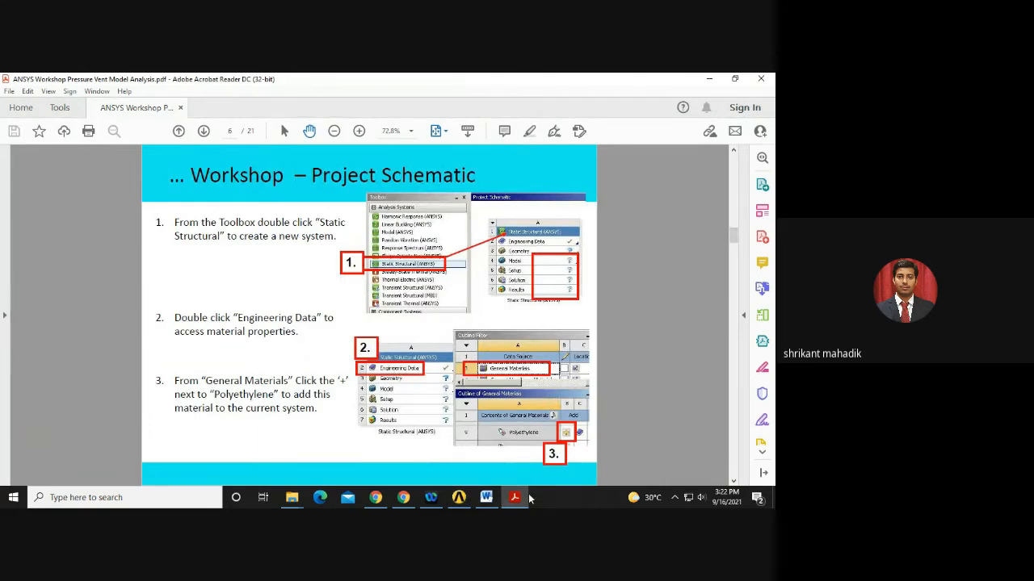
pyautogui.hotkey('alt', 'Tab')
# In Engineering Data, add Polyethylene from the General Materials source, then return to the project schematic.
pyautogui.doubleClick(233, 178)
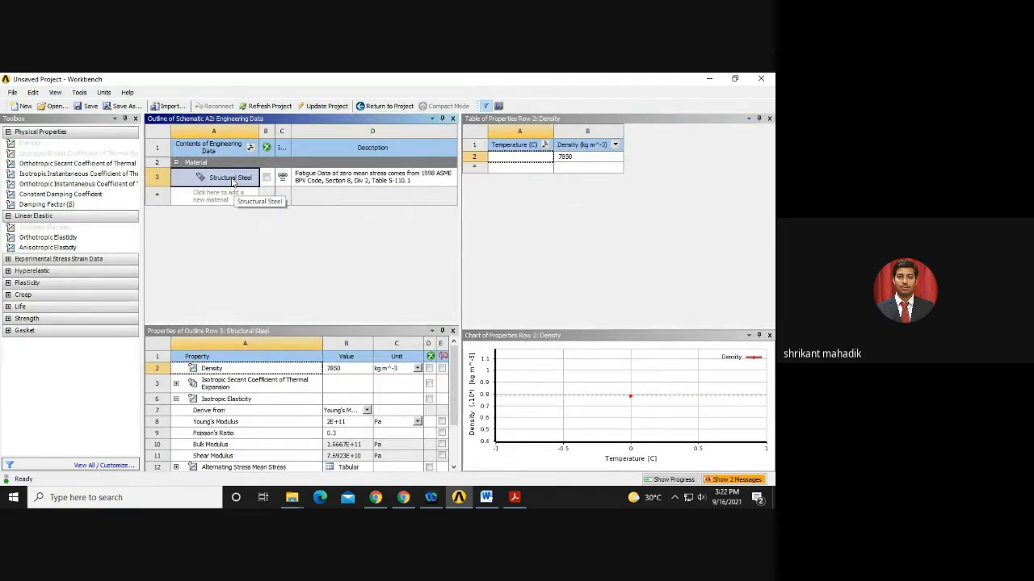
pyautogui.click(497, 105)
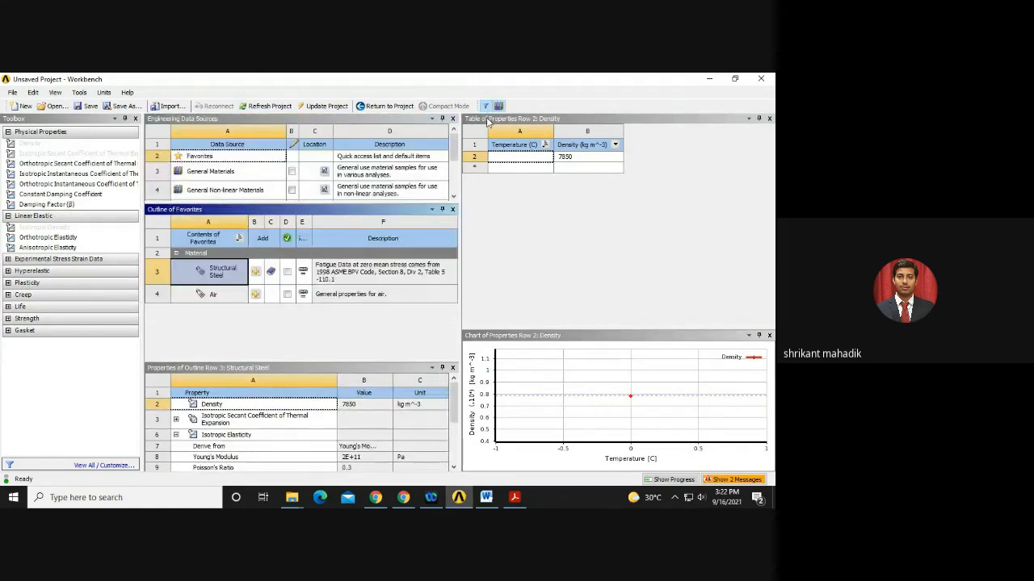
pyautogui.click(232, 173)
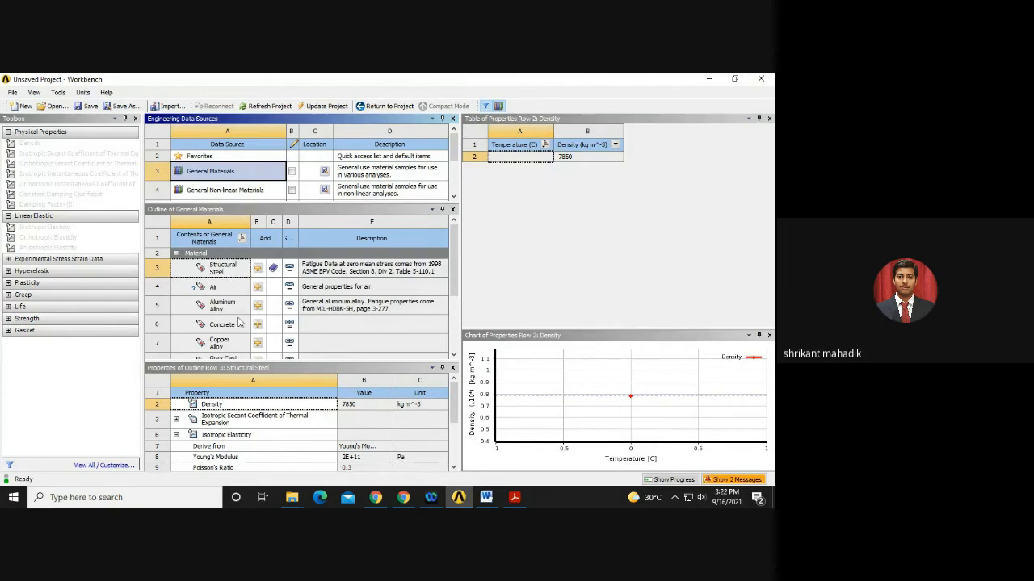
pyautogui.scroll(-2, 238, 325)
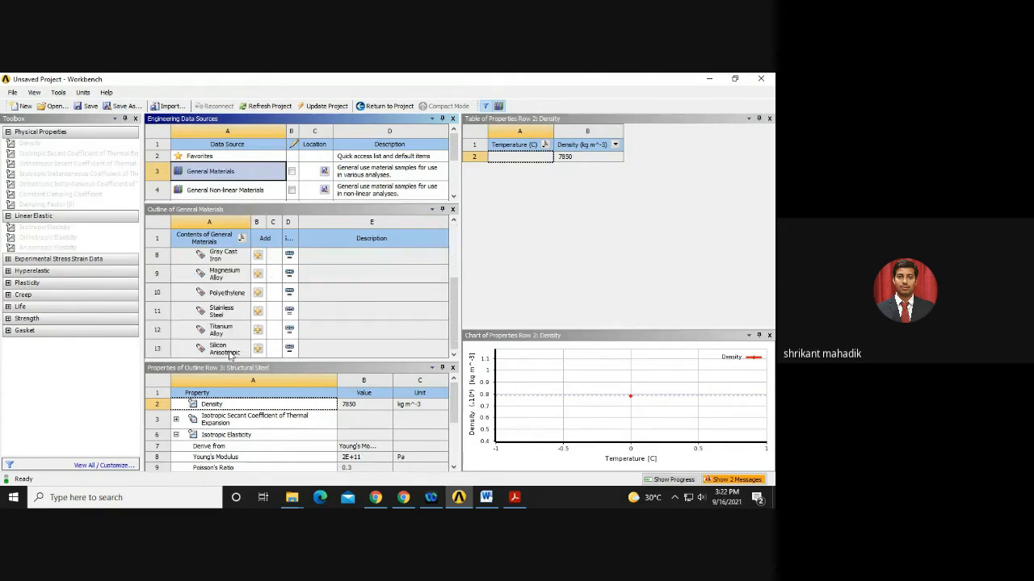
pyautogui.click(223, 295)
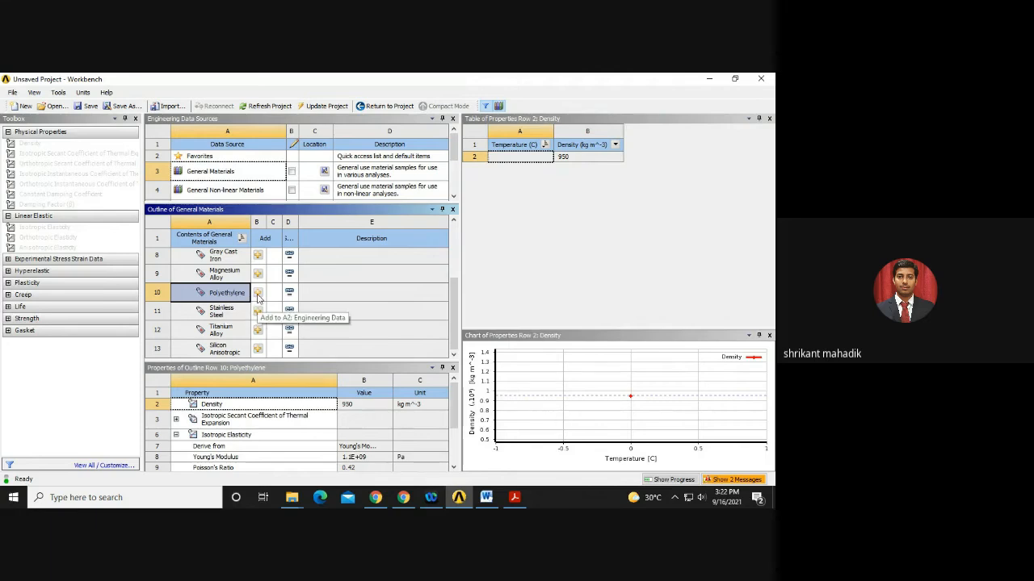
pyautogui.click(258, 295)
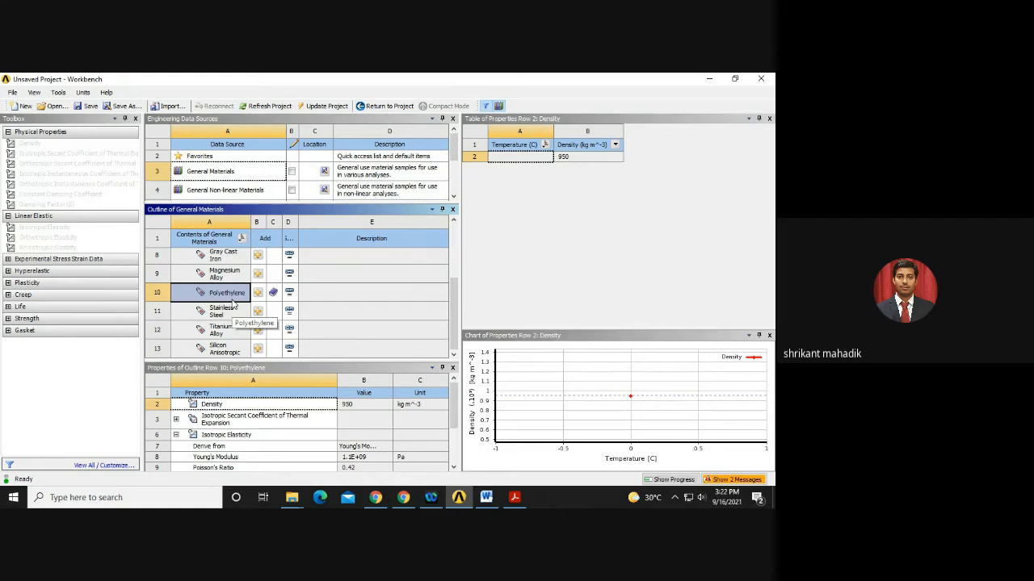
pyautogui.click(377, 111)
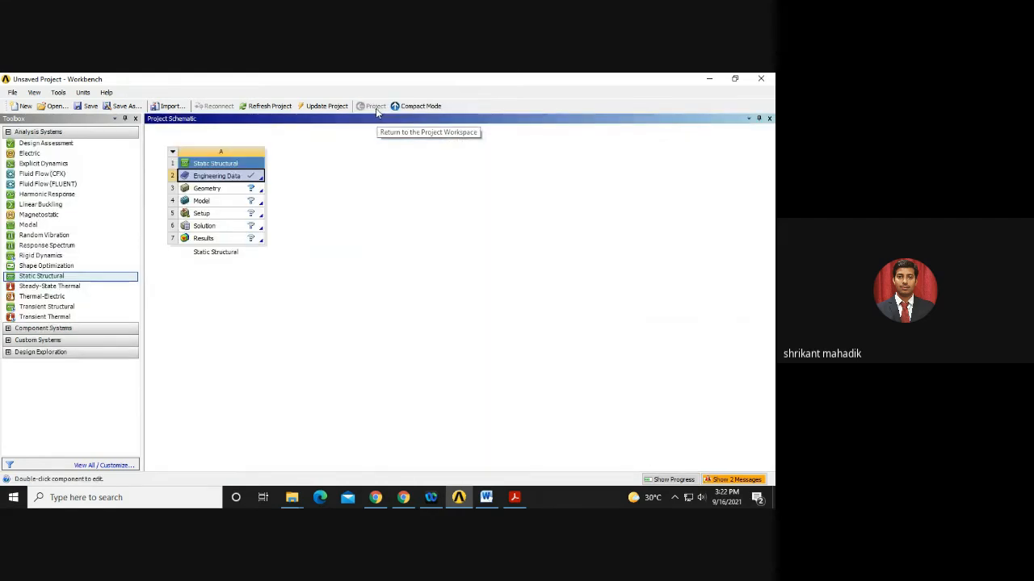
pyautogui.click(330, 108)
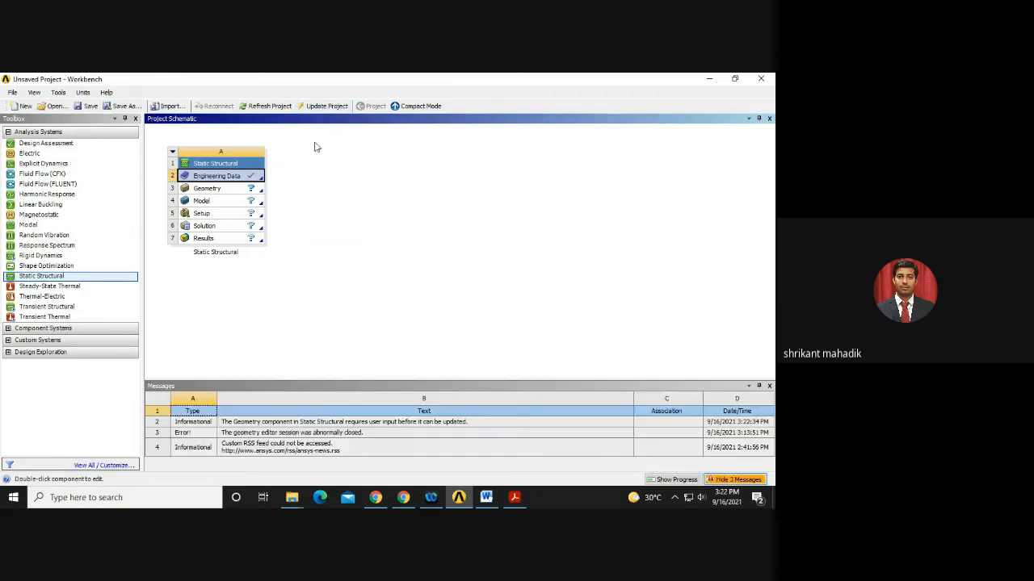
pyautogui.click(769, 386)
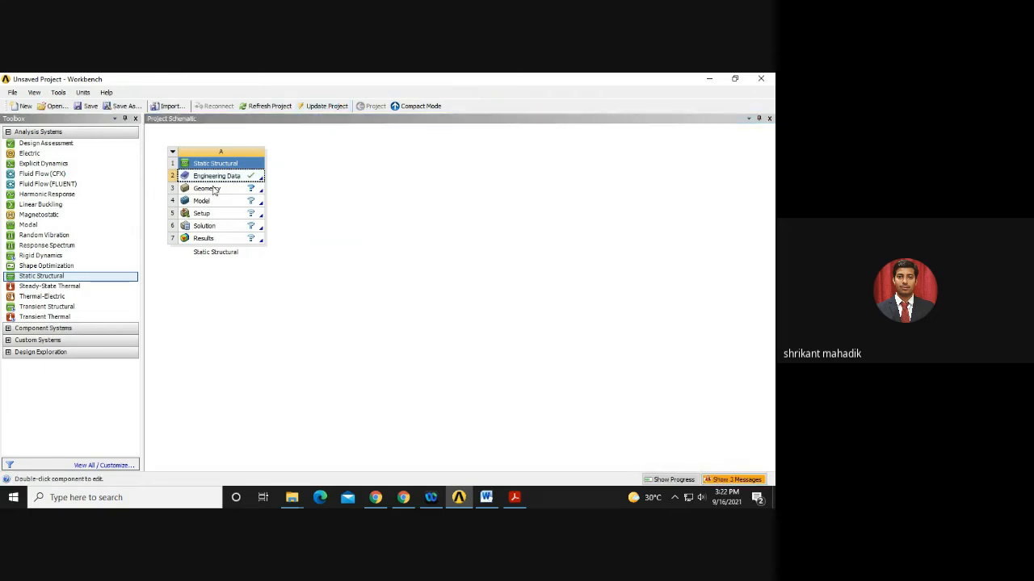
pyautogui.click(214, 188)
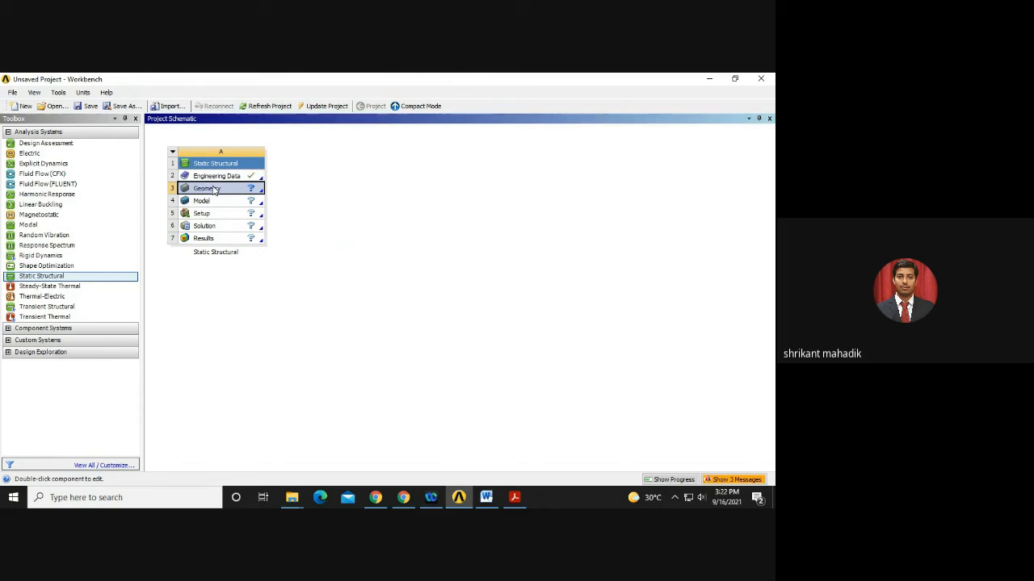
pyautogui.click(515, 497)
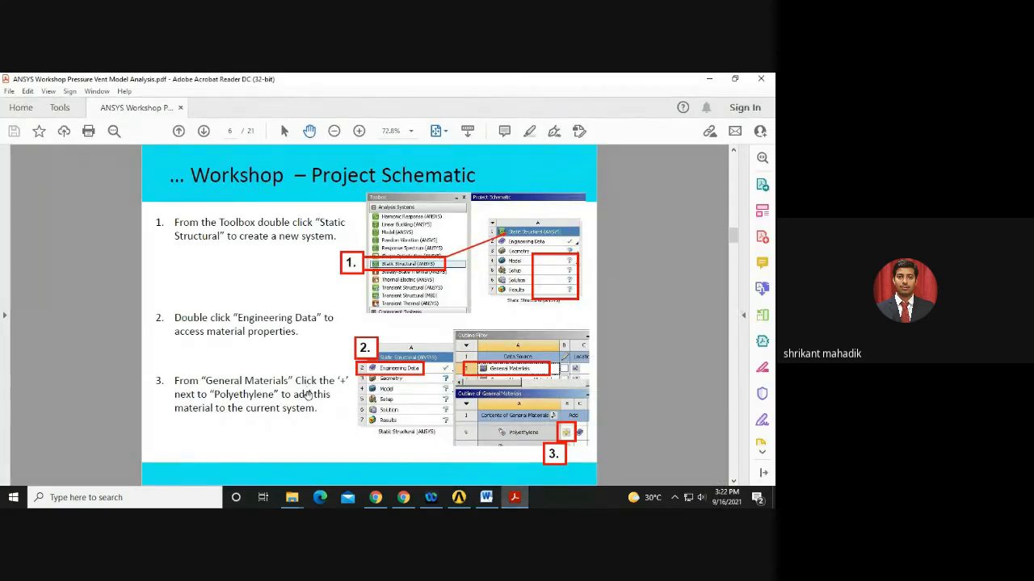
pyautogui.scroll(-1, 308, 394)
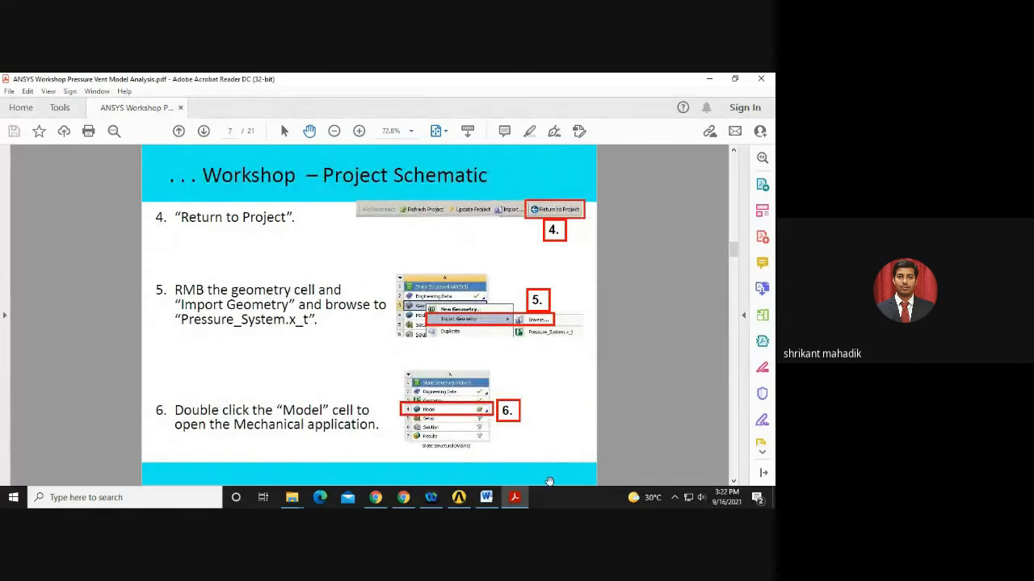
pyautogui.click(458, 497)
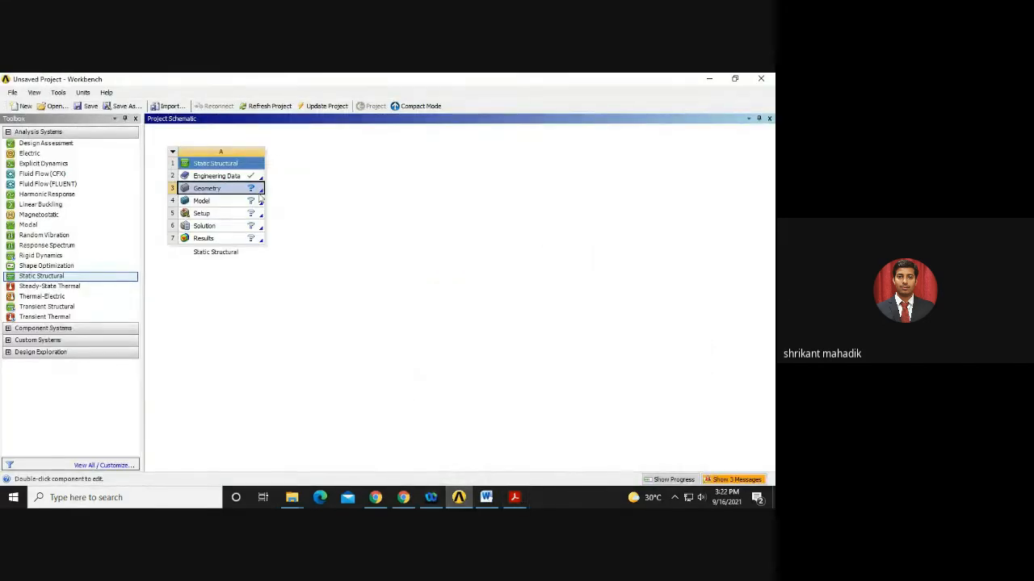
# Import Pressure_System.x_t from Downloads into the Geometry cell.
pyautogui.rightClick(236, 191)
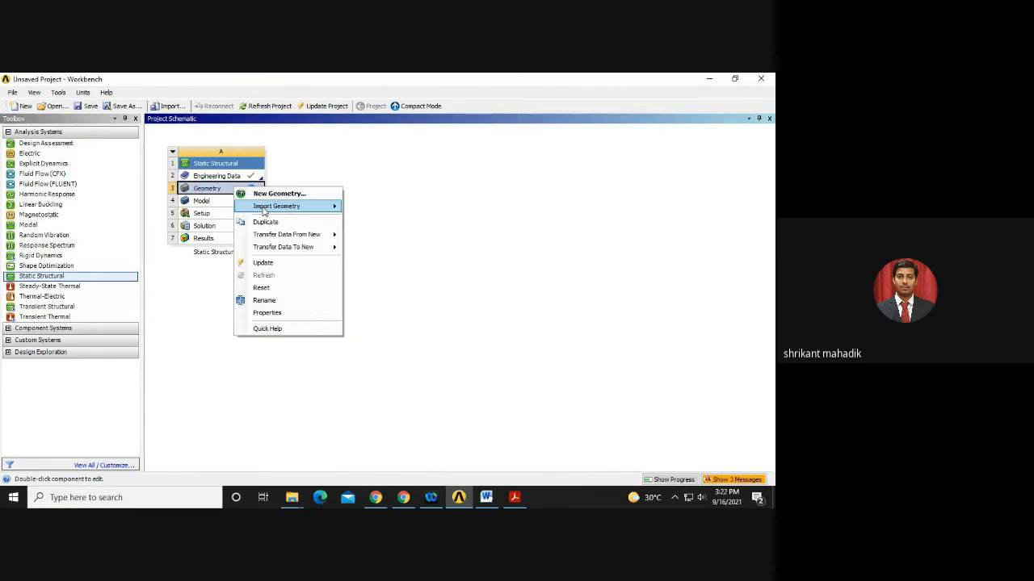
pyautogui.moveTo(323, 206)
pyautogui.click(372, 209)
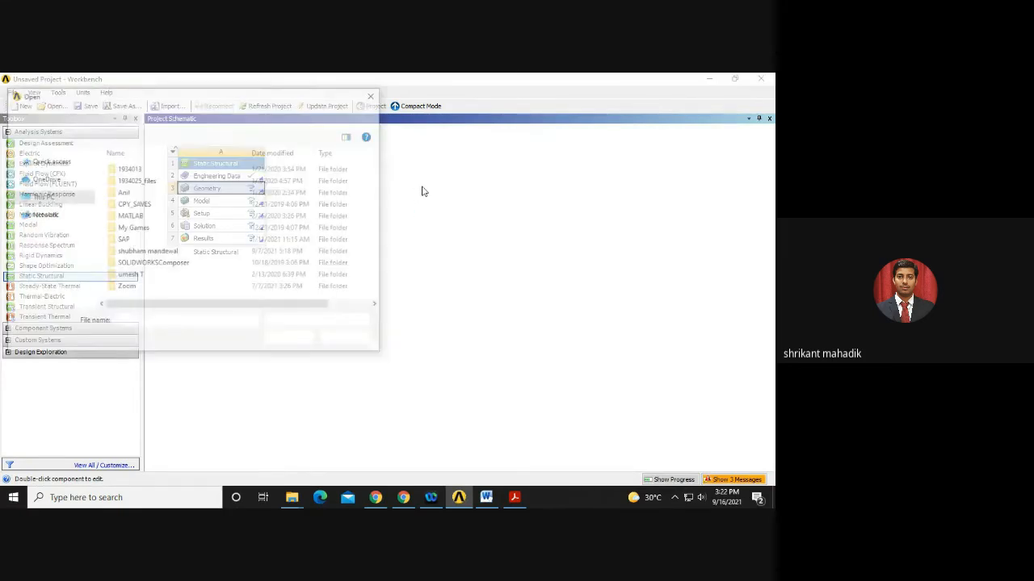
pyautogui.click(50, 224)
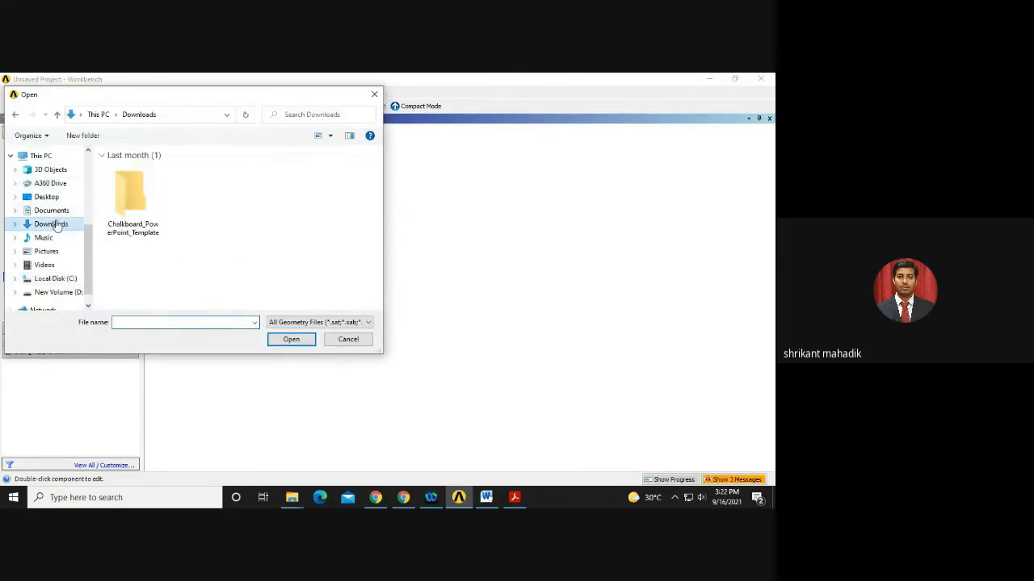
pyautogui.click(133, 197)
pyautogui.click(287, 340)
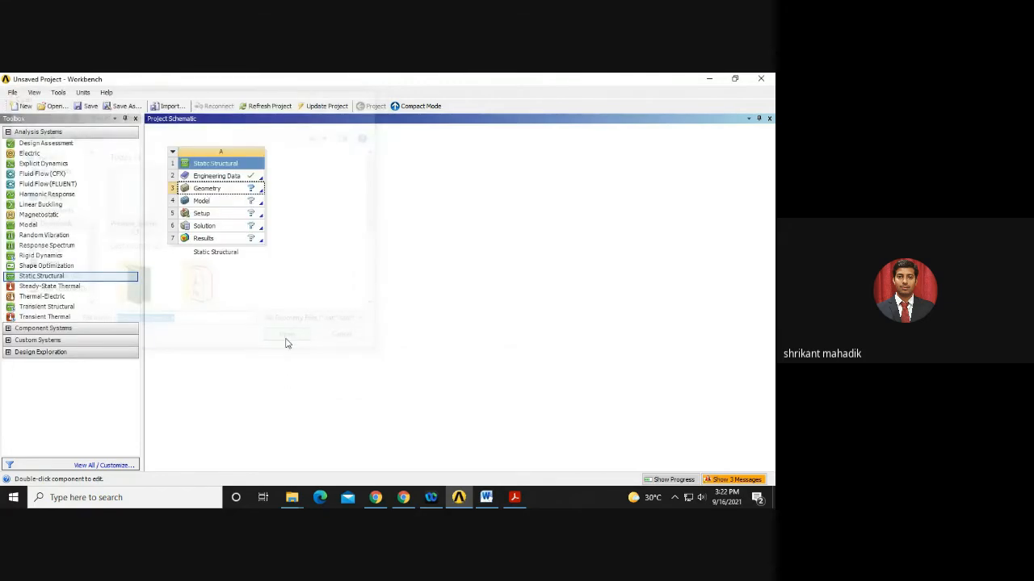
# Reload Pressure_System.x_t through Replace Geometry, then glance at the PDF's next steps.
pyautogui.rightClick(196, 189)
pyautogui.moveTo(227, 209)
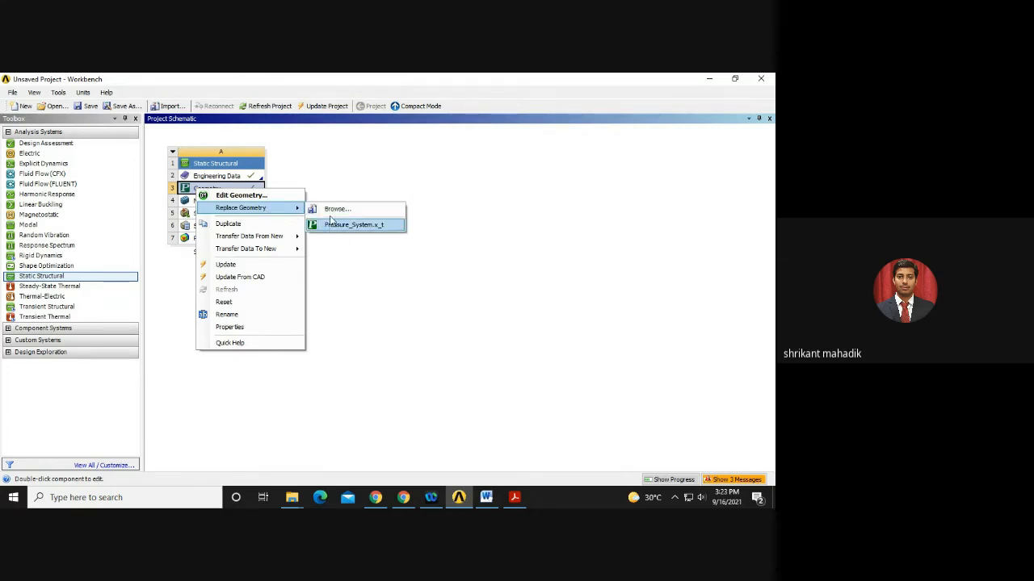
pyautogui.click(332, 212)
pyautogui.click(145, 184)
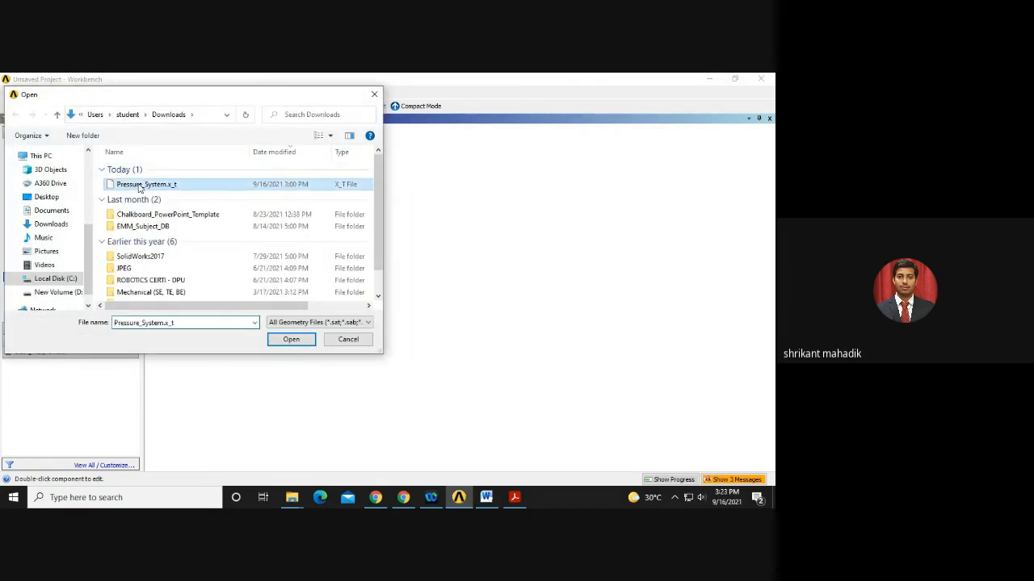
pyautogui.click(291, 340)
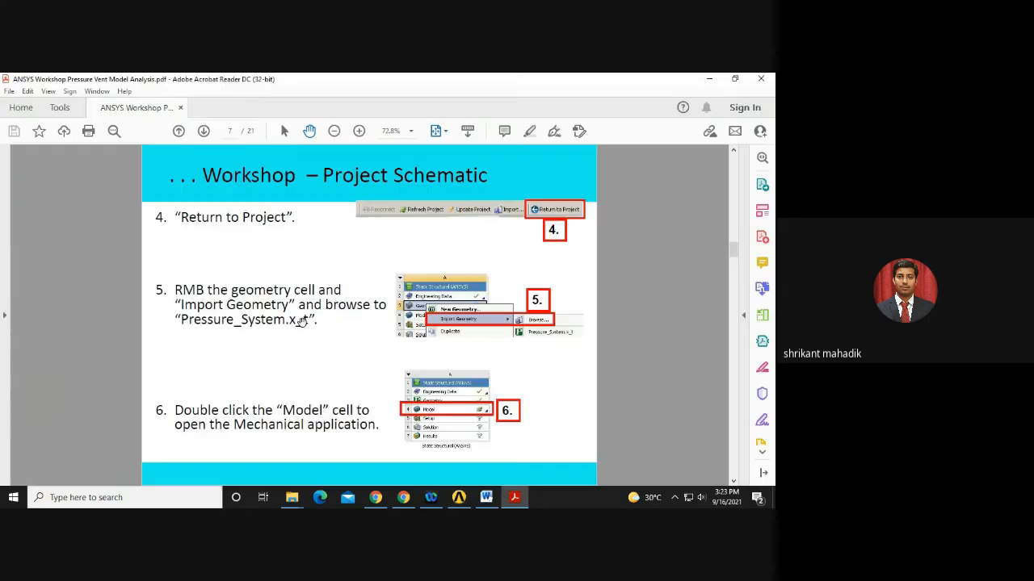
pyautogui.click(515, 496)
pyautogui.click(514, 497)
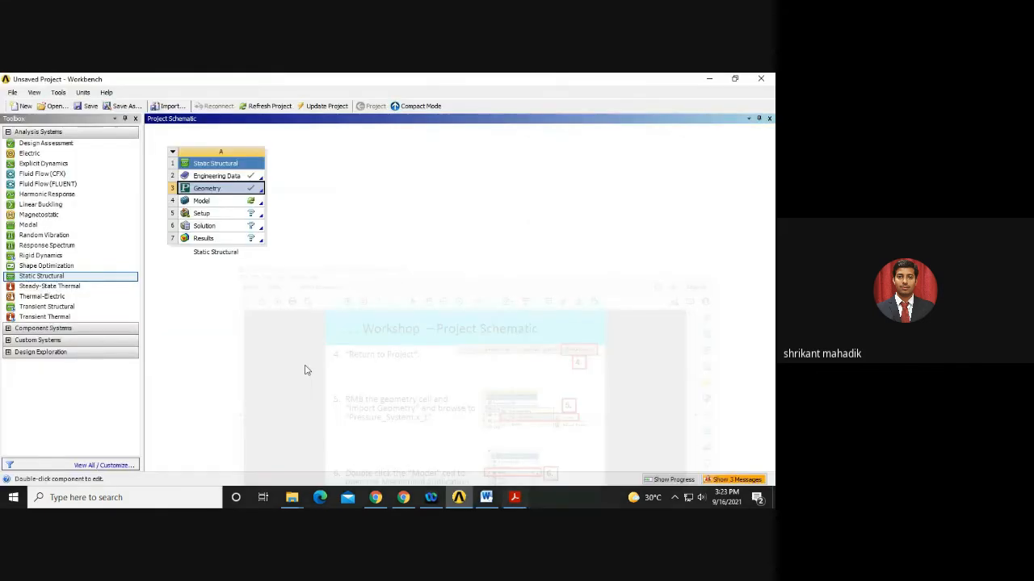
# Launch Mechanical from the Model cell and allow the ReaderHost Module through the firewall.
pyautogui.doubleClick(199, 202)
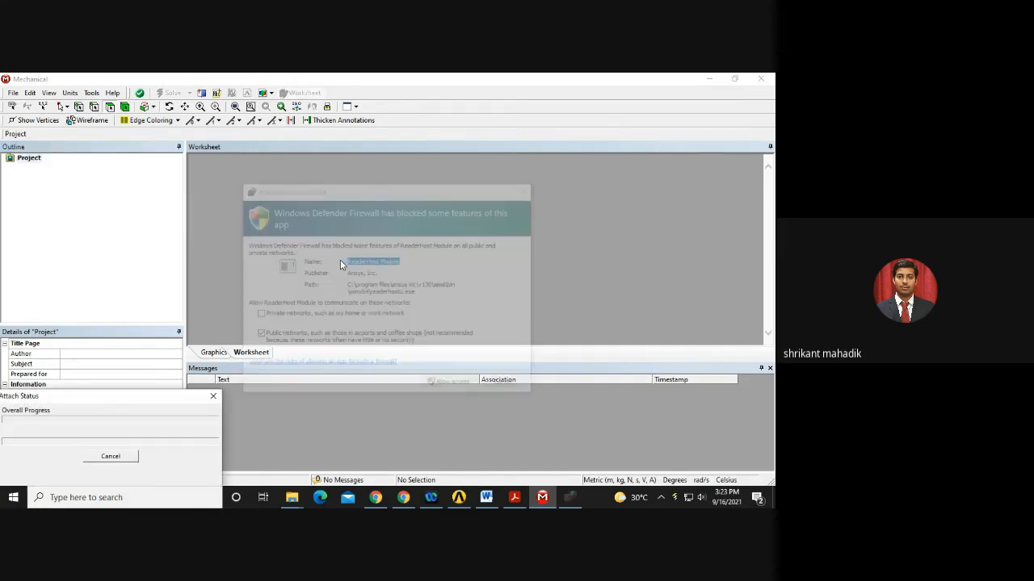
pyautogui.click(446, 385)
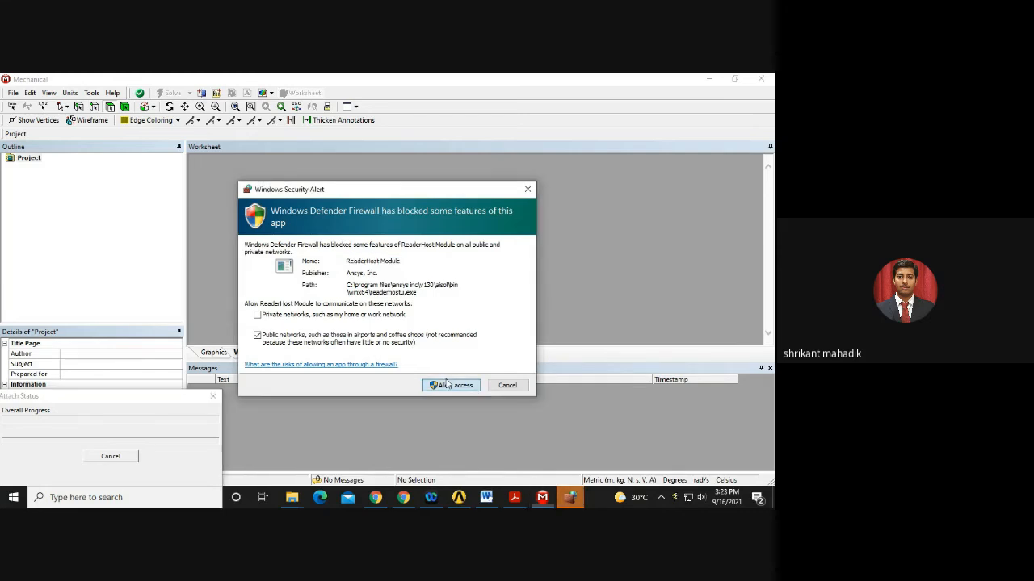
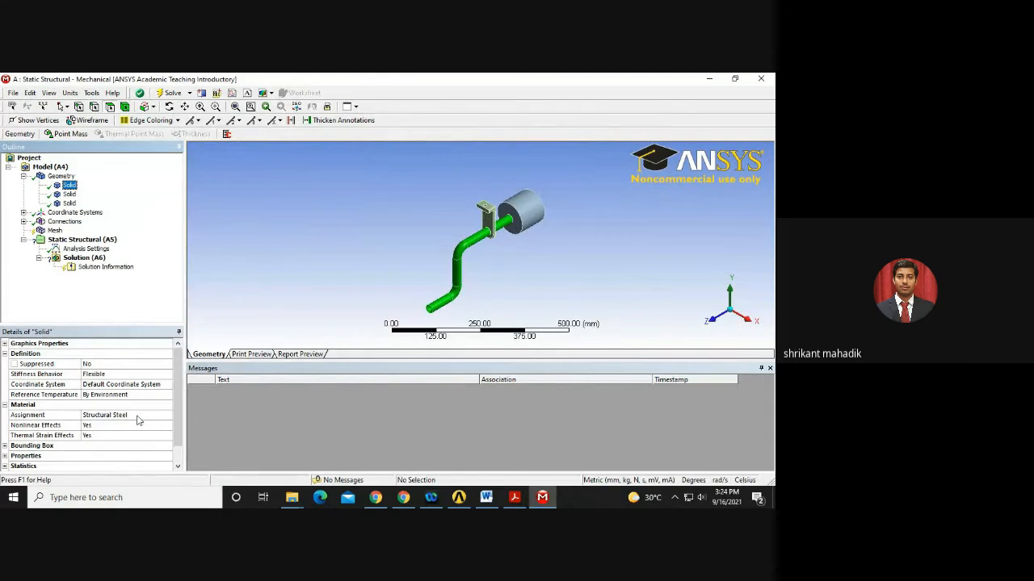
# Assign Polyethylene as the material of the cylindrical expansion chamber.
pyautogui.click(77, 414)
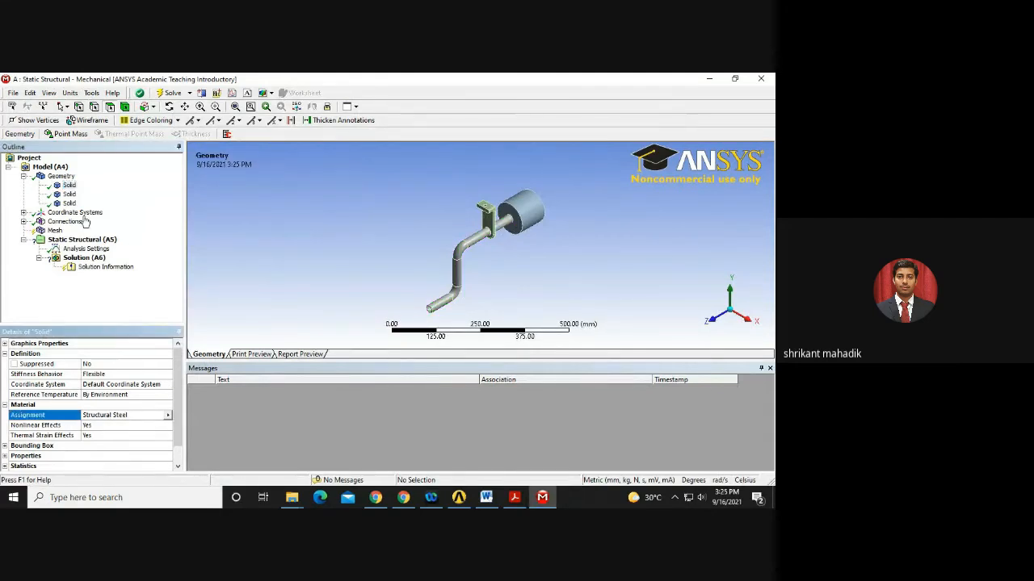
pyautogui.click(67, 194)
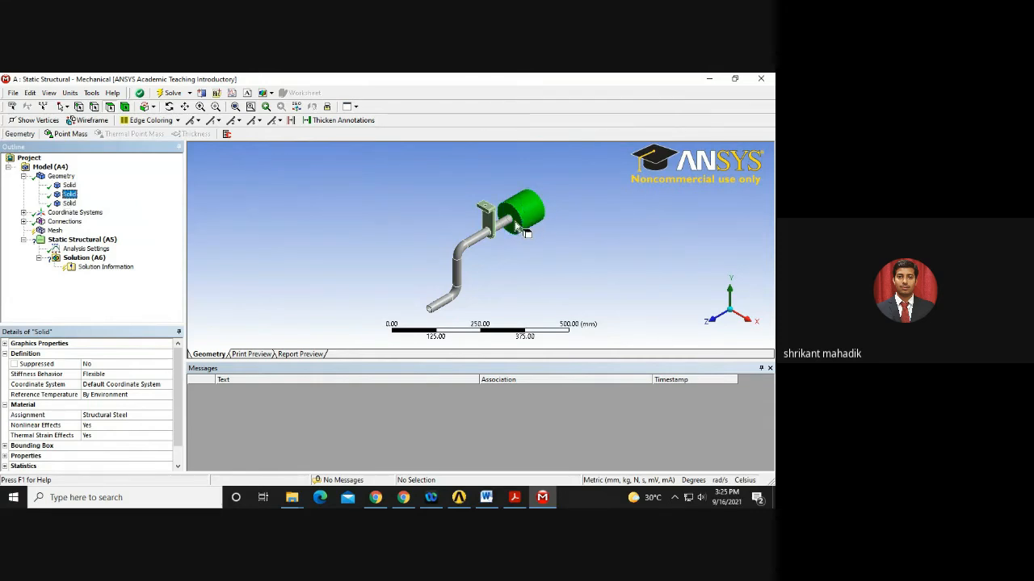
pyautogui.click(68, 417)
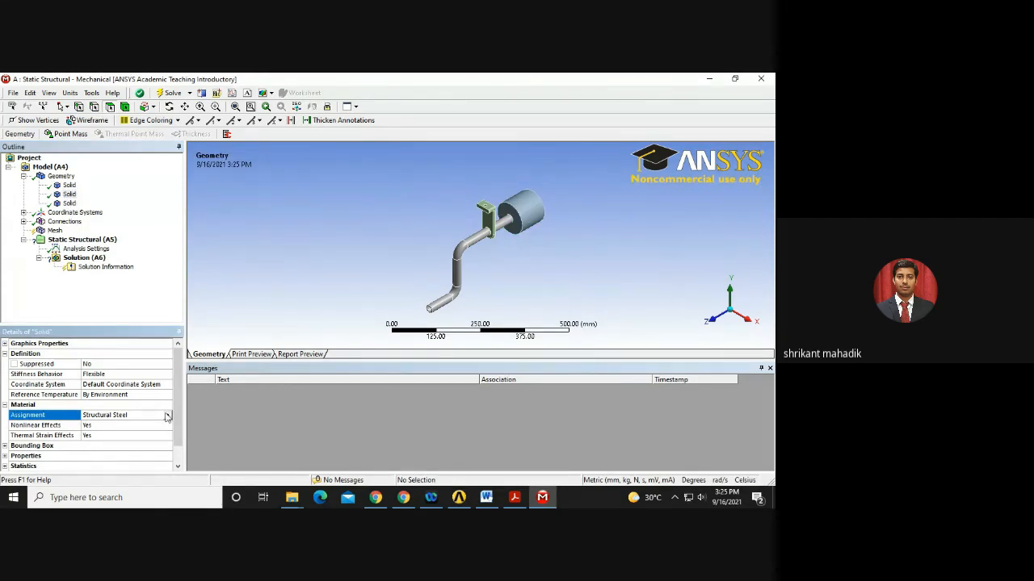
pyautogui.click(70, 195)
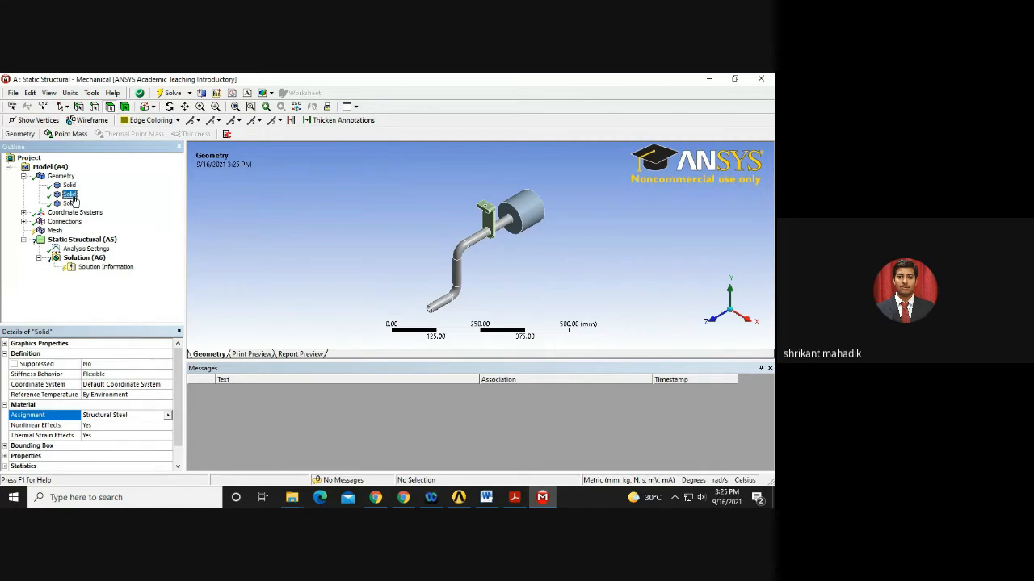
pyautogui.click(168, 415)
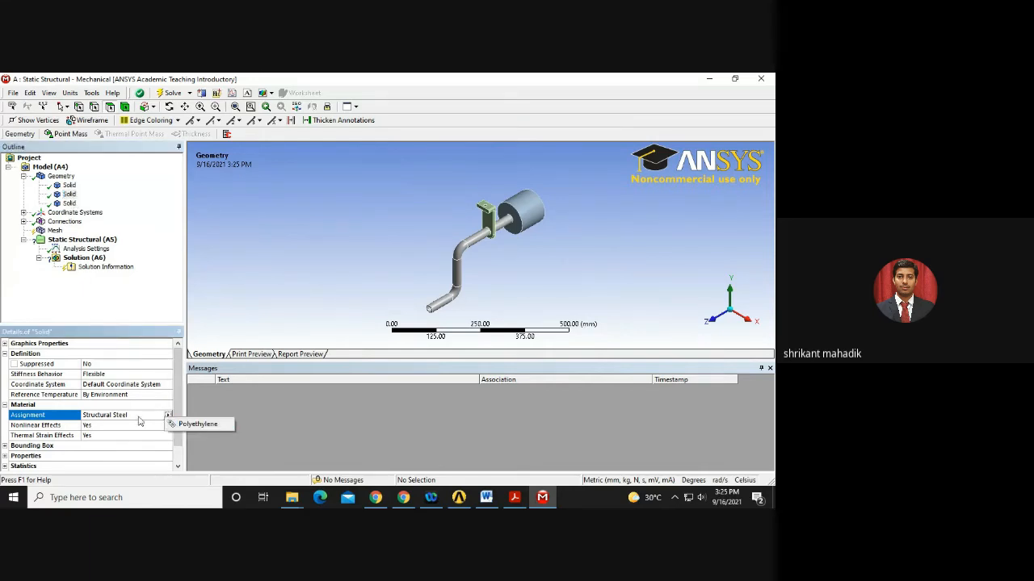
pyautogui.click(170, 415)
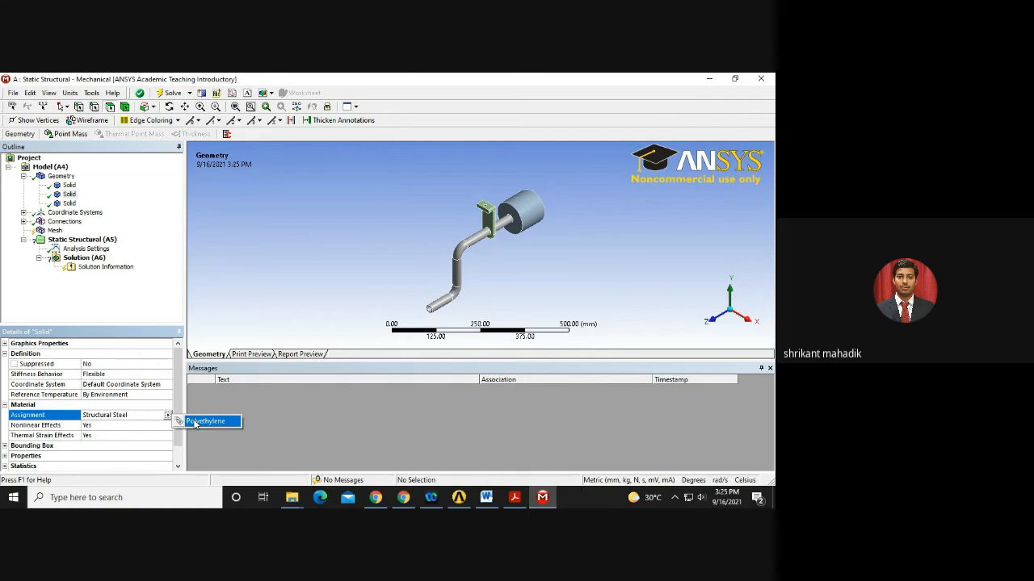
pyautogui.click(198, 422)
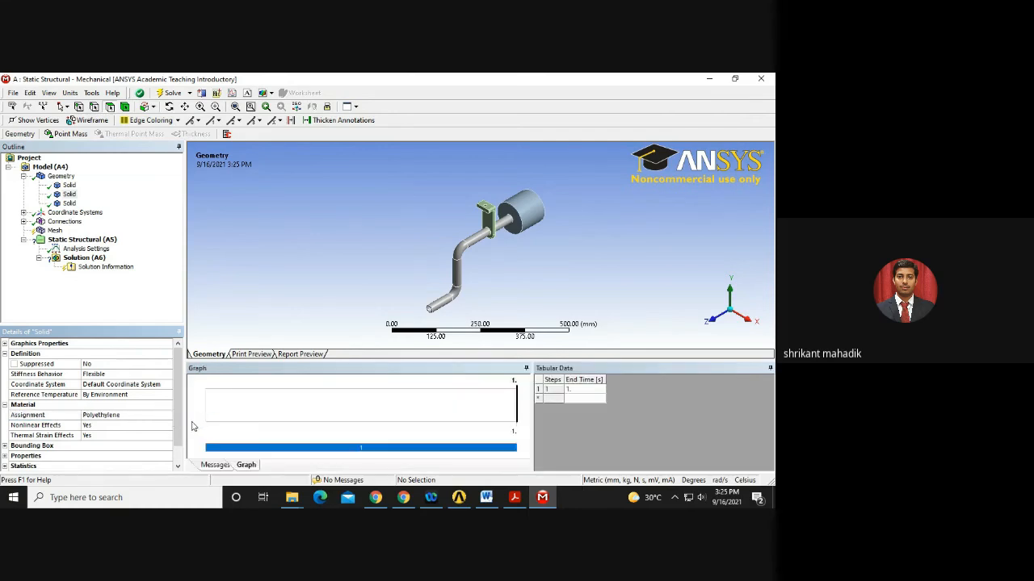
pyautogui.click(69, 194)
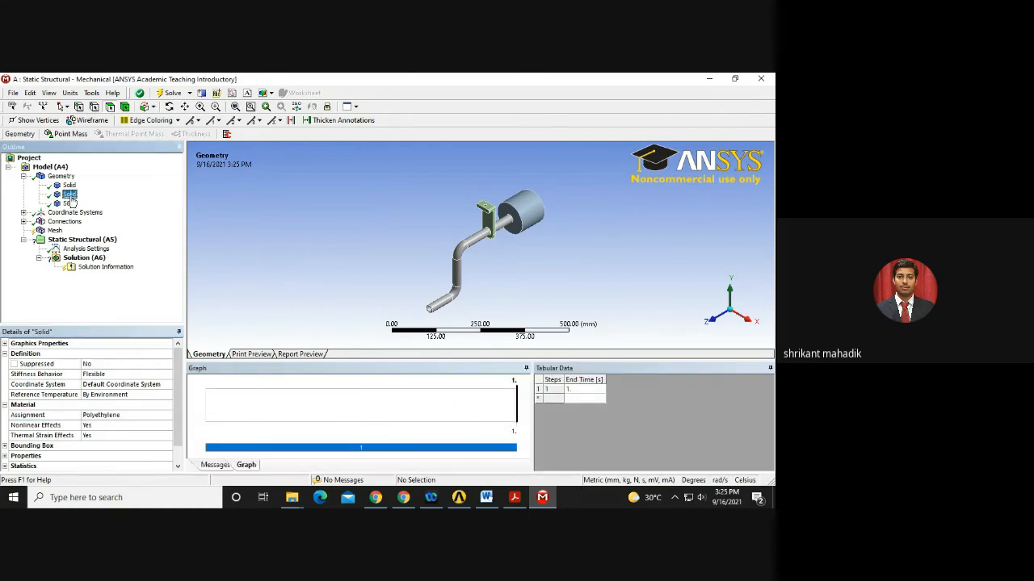
pyautogui.click(517, 214)
pyautogui.click(70, 194)
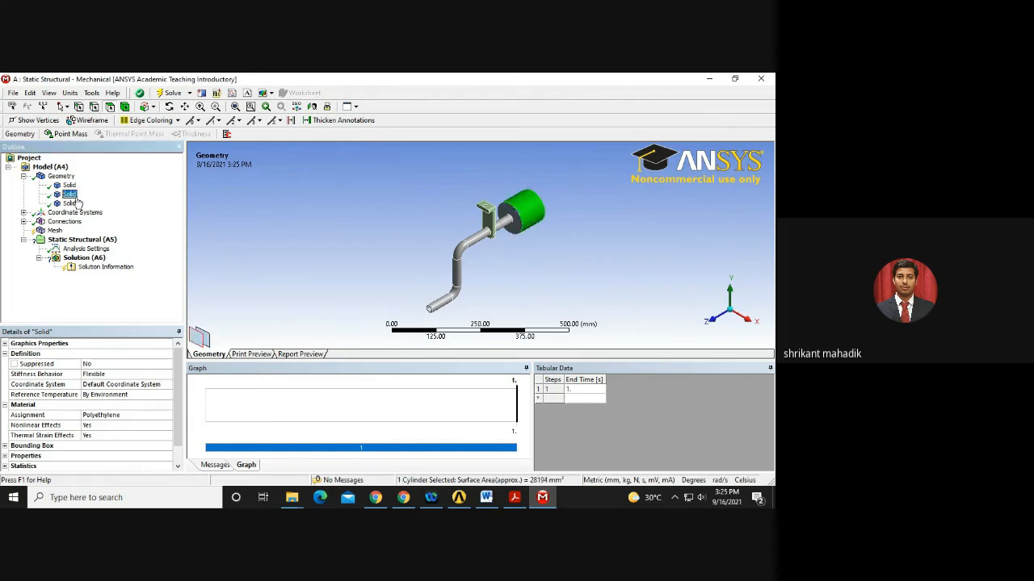
pyautogui.click(114, 416)
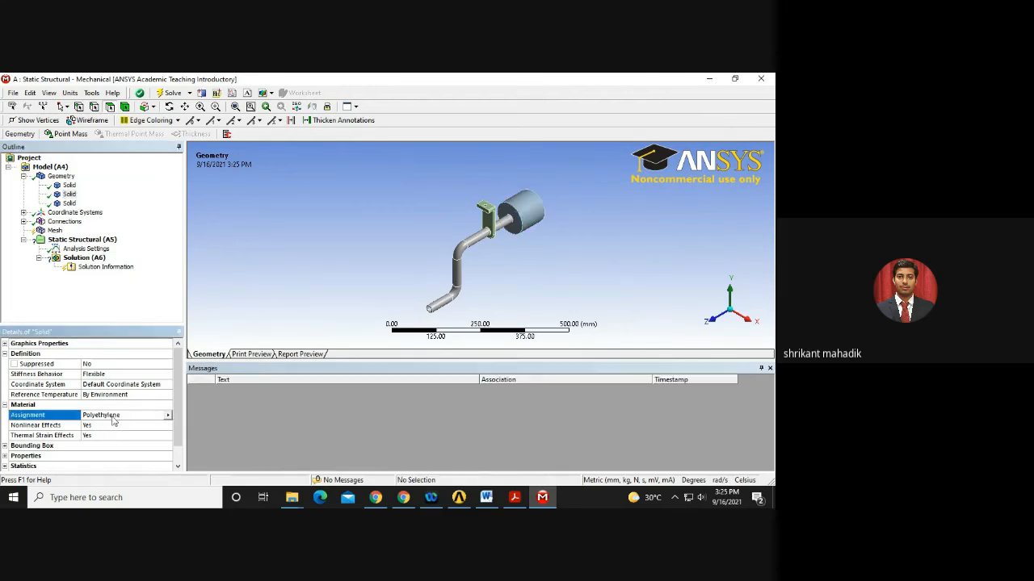
# Confirm the pipe and bracket bodies are still Structural Steel.
pyautogui.click(61, 176)
pyautogui.click(69, 185)
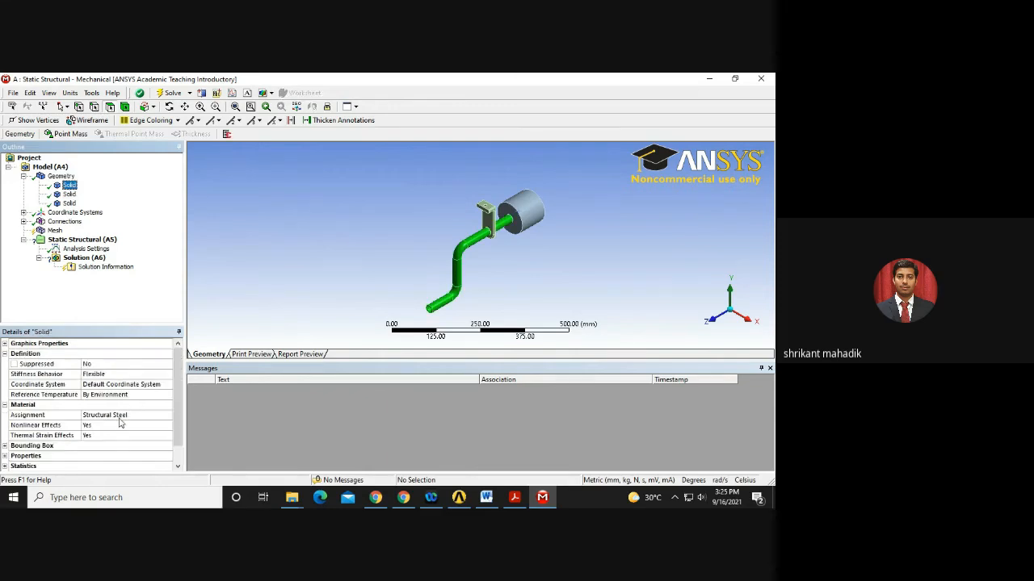
pyautogui.click(69, 203)
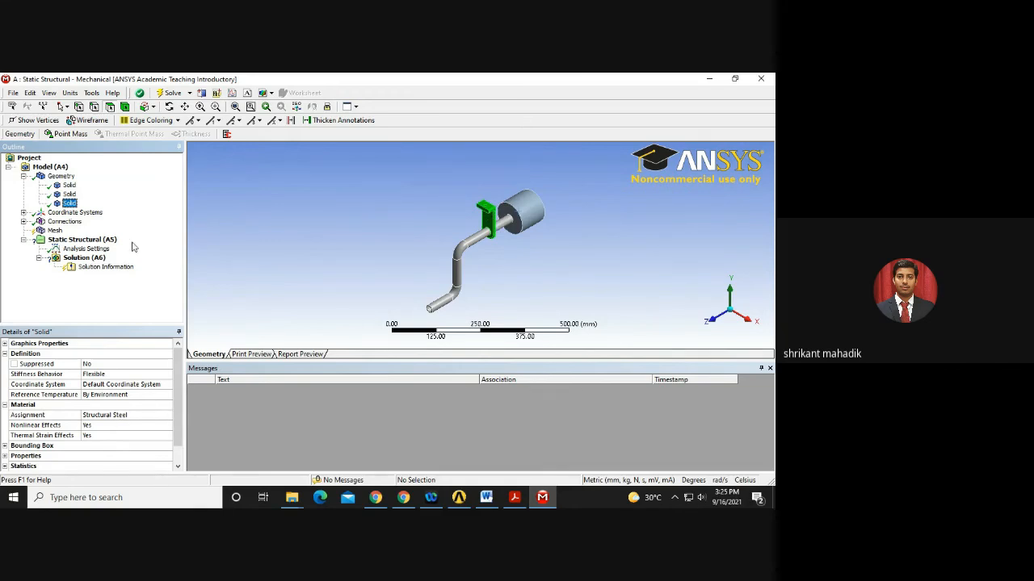
pyautogui.click(75, 203)
# Expand the Connections branch to reveal Contacts, then bring up the workshop PDF.
pyautogui.click(23, 222)
pyautogui.click(23, 213)
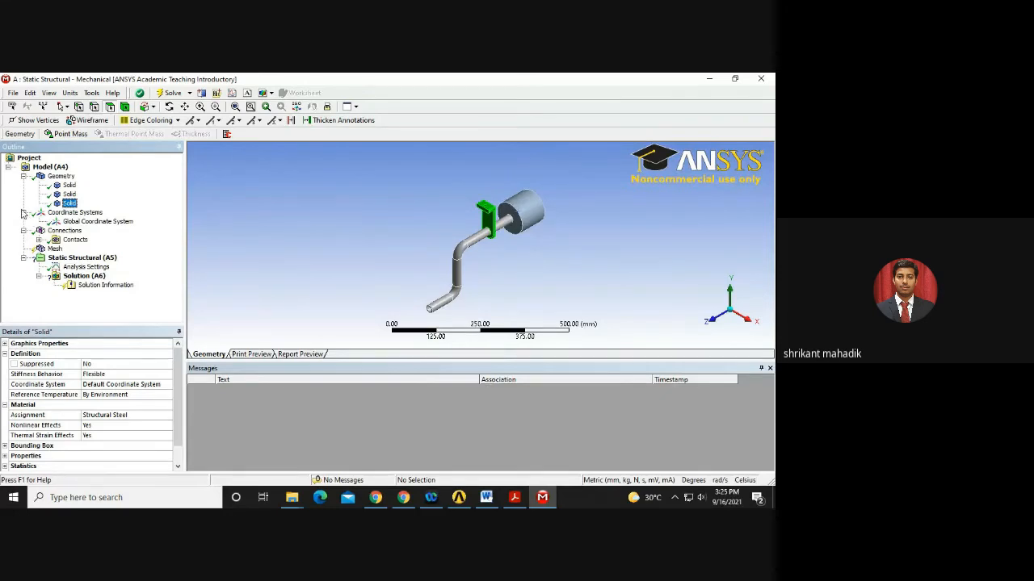
pyautogui.click(23, 213)
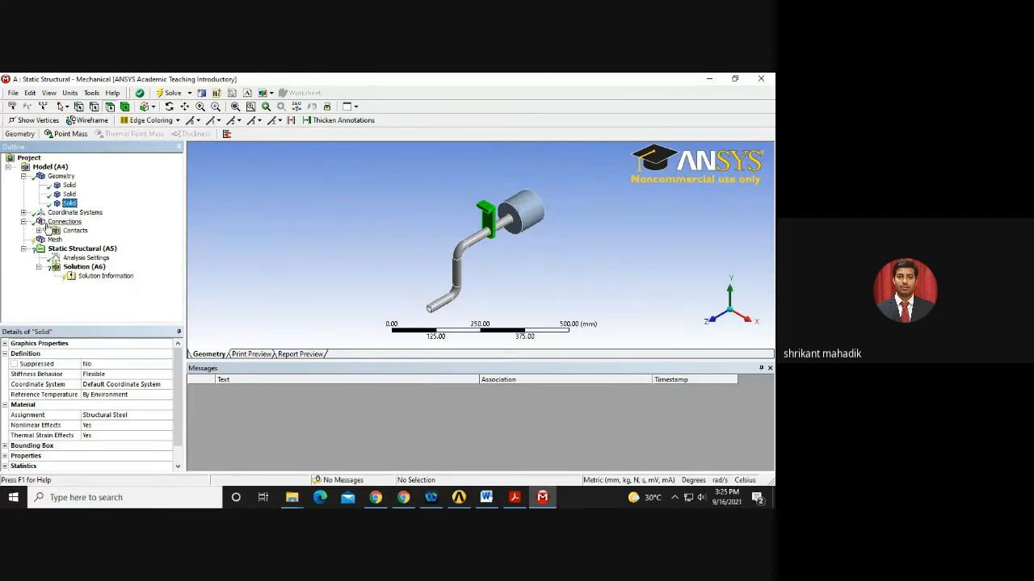
pyautogui.click(513, 497)
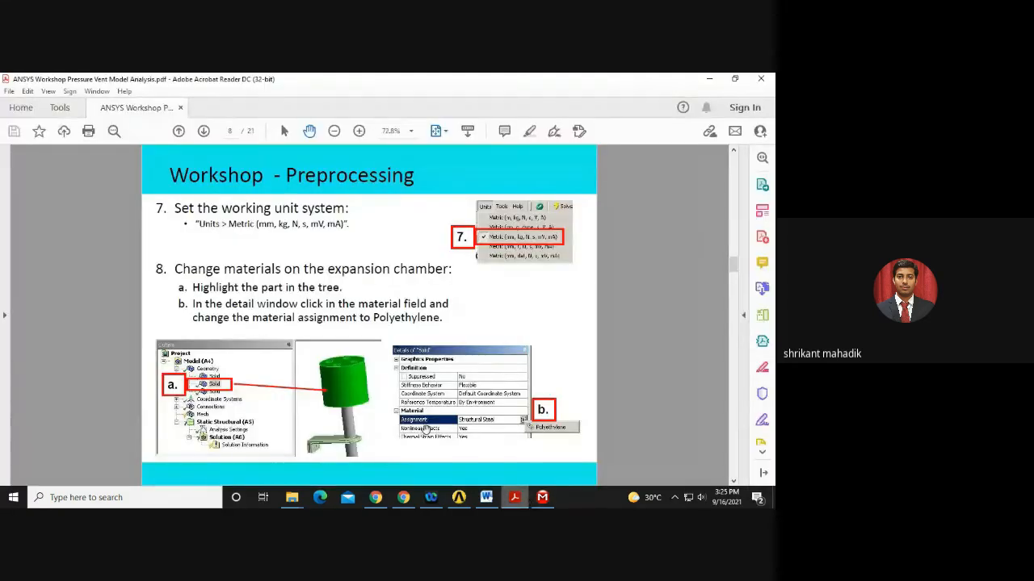
# Scroll the guide to page 9's No Separation contact step and return to Mechanical.
pyautogui.scroll(-2, 426, 428)
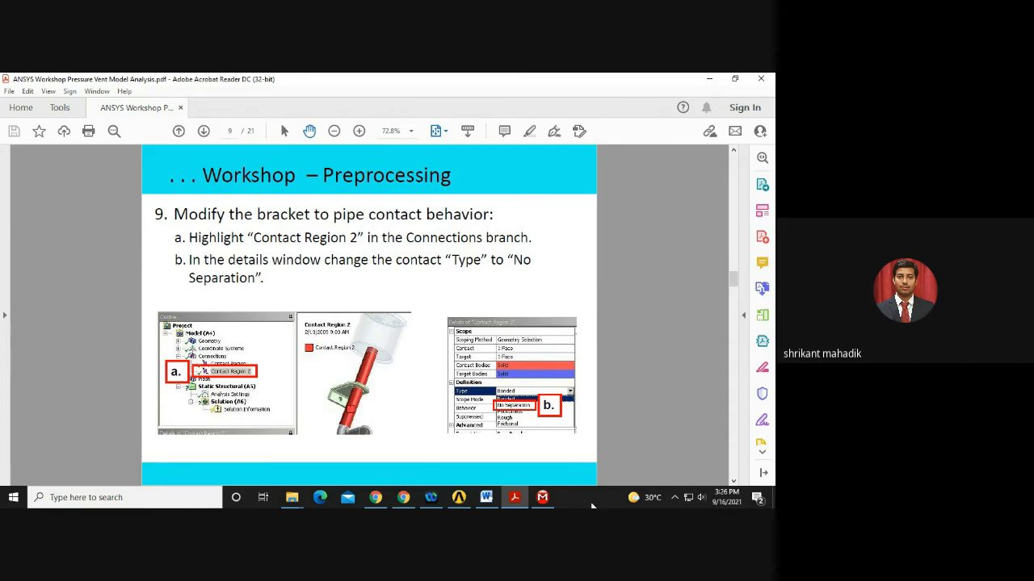
pyautogui.click(542, 497)
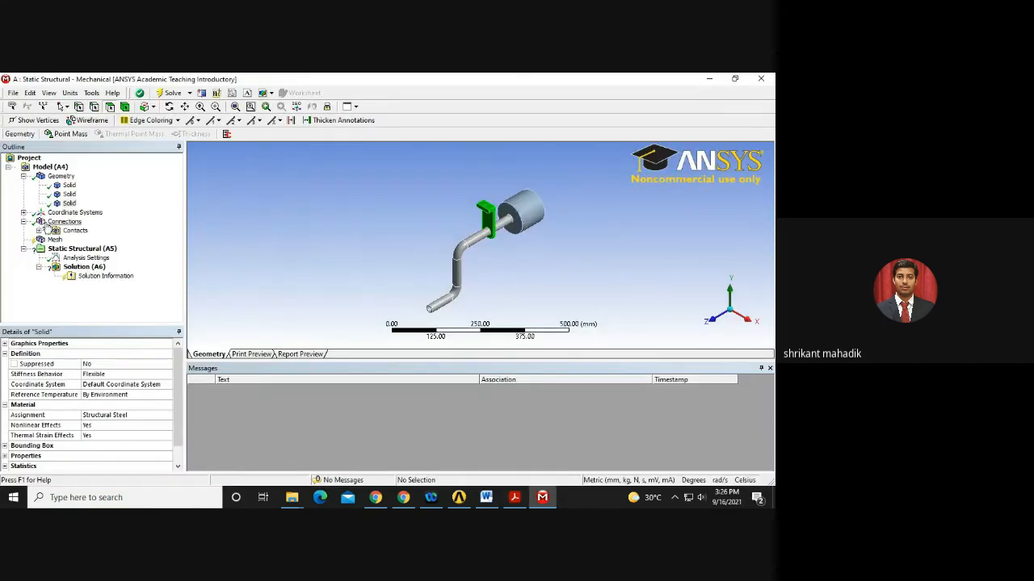
# Inspect both contact regions on the model to identify the bracket-to-pipe contact.
pyautogui.click(38, 231)
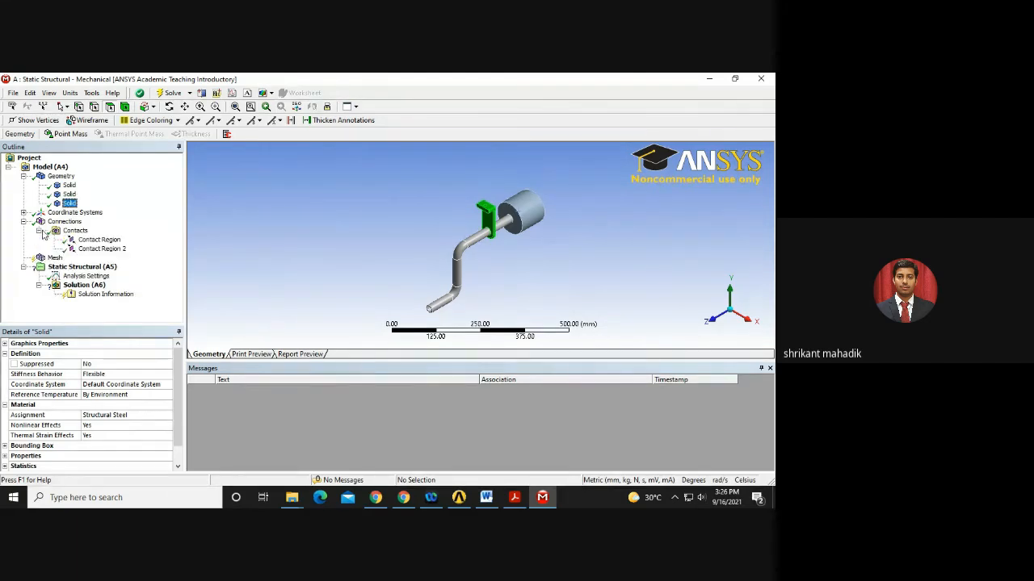
pyautogui.click(99, 239)
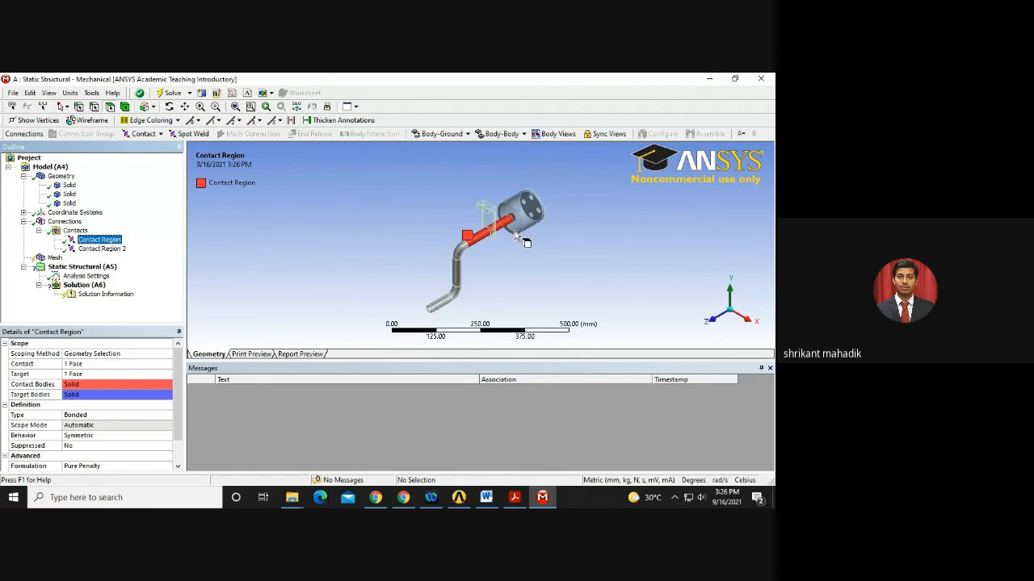
pyautogui.scroll(3, 557, 184)
pyautogui.scroll(-2, 577, 173)
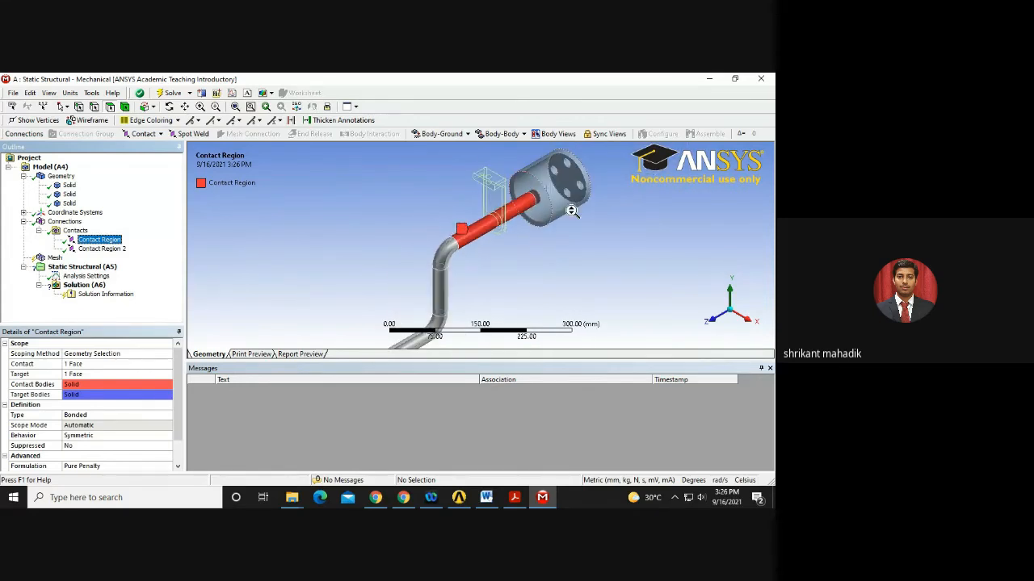
pyautogui.moveTo(598, 194); pyautogui.dragTo(582, 214, button='middle')
pyautogui.scroll(3, 540, 208)
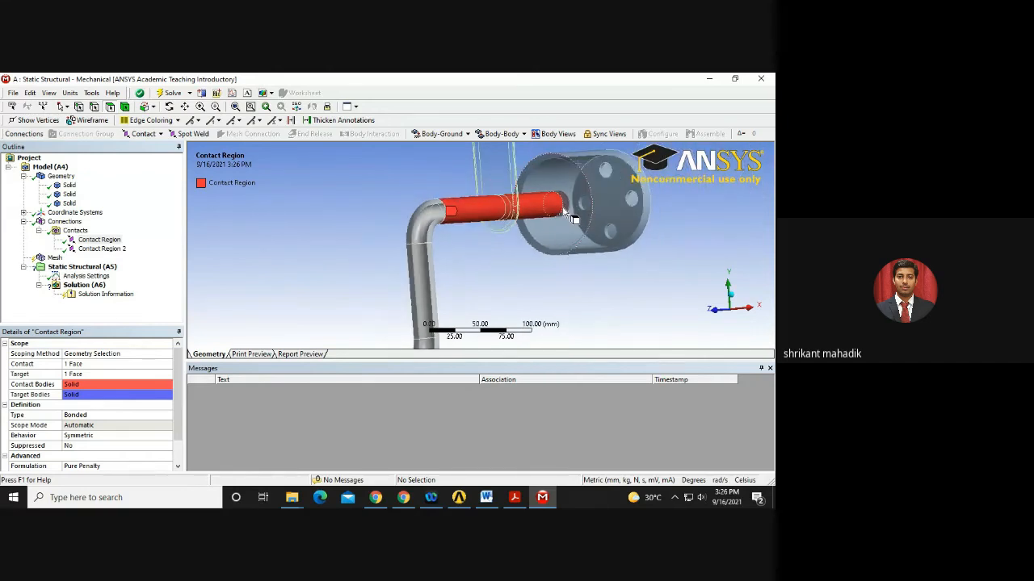
pyautogui.click(99, 240)
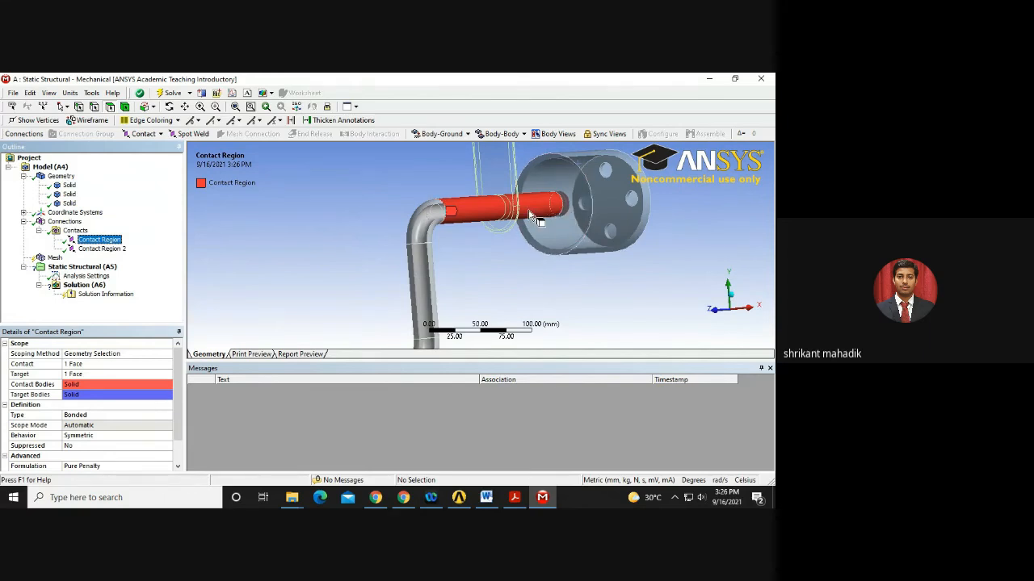
pyautogui.moveTo(557, 228); pyautogui.dragTo(646, 270, button='middle')
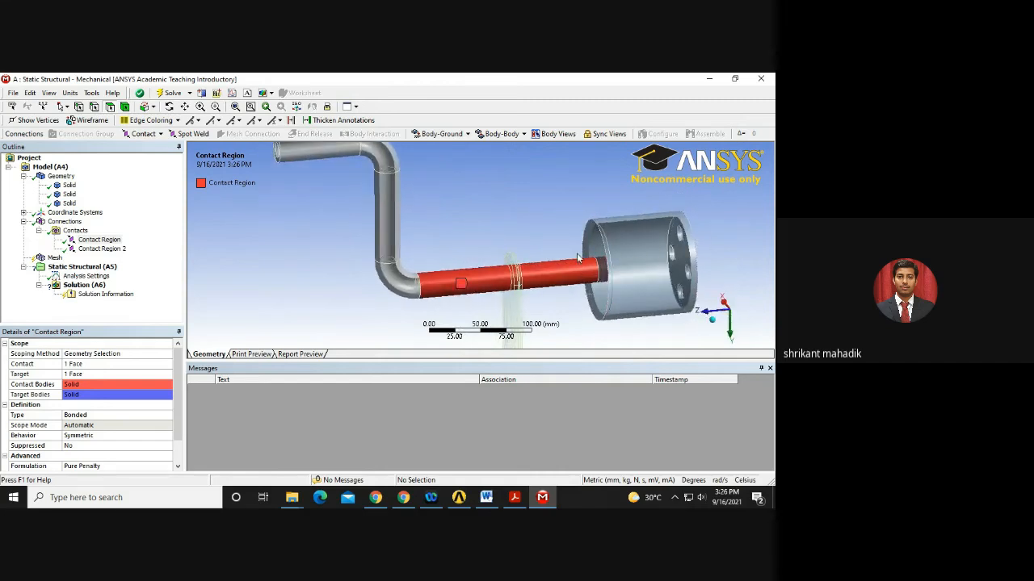
pyautogui.click(103, 249)
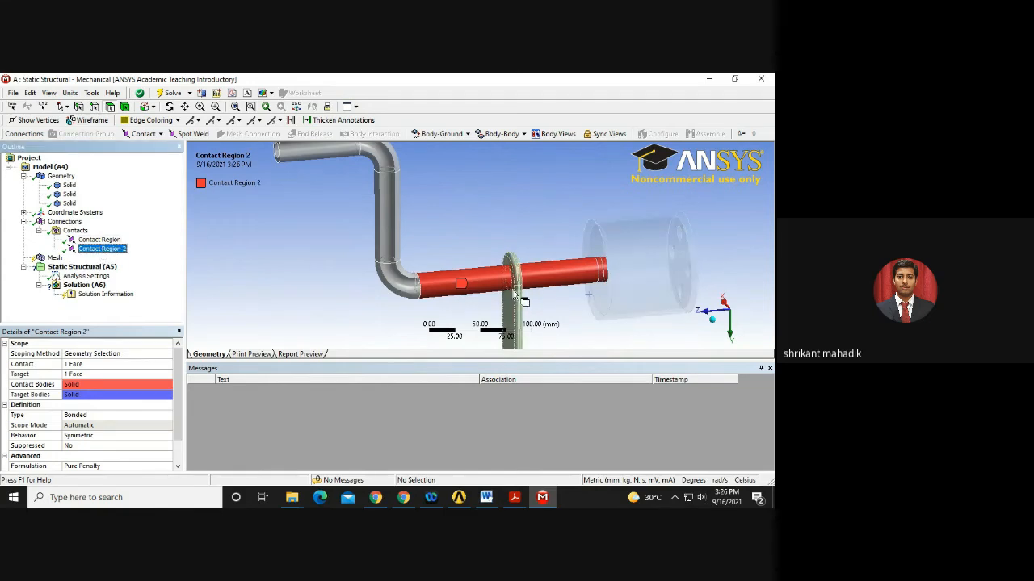
pyautogui.click(100, 239)
pyautogui.click(513, 496)
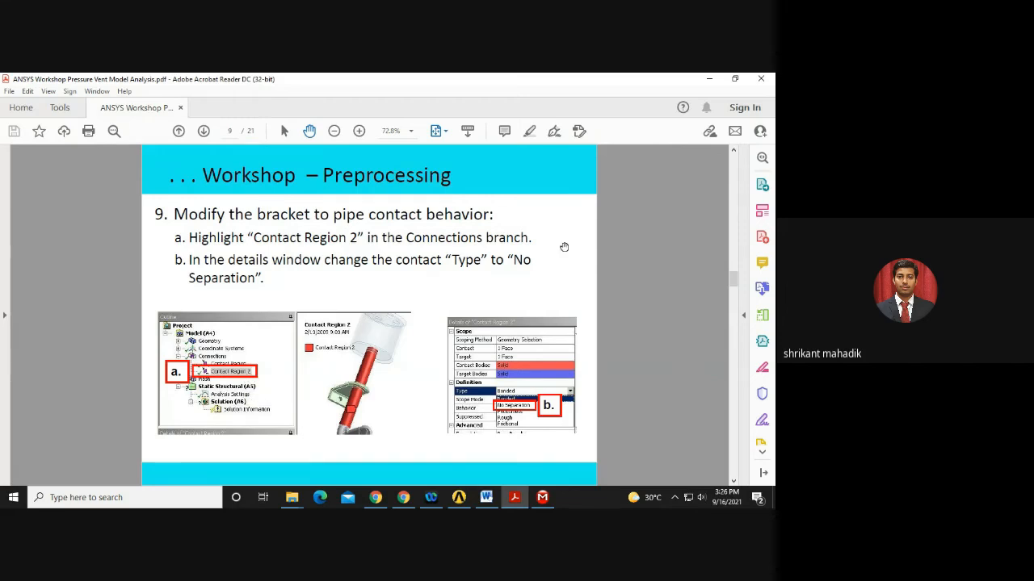
pyautogui.click(539, 500)
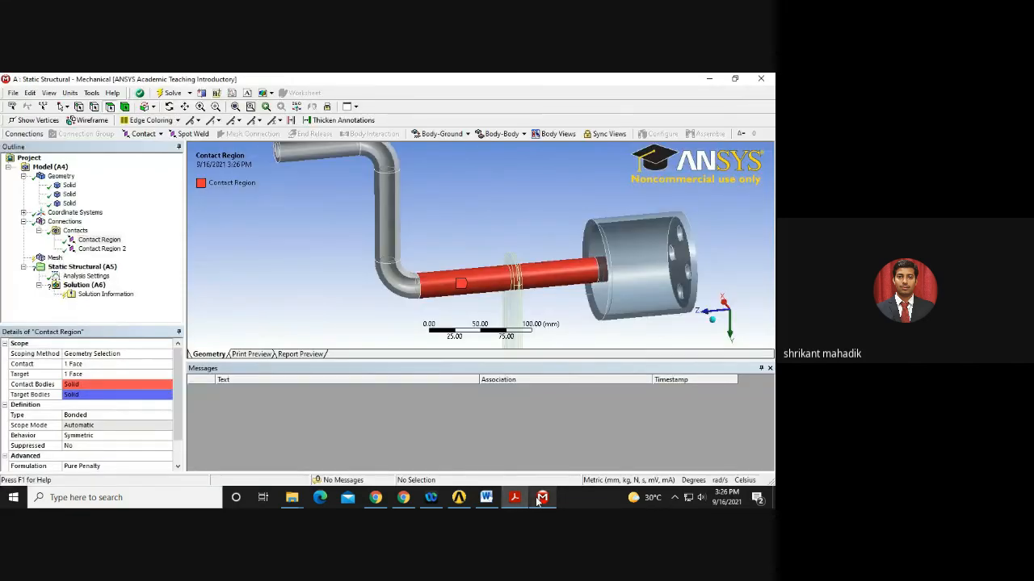
# Set Contact Region 2 type to No Separation.
pyautogui.click(98, 249)
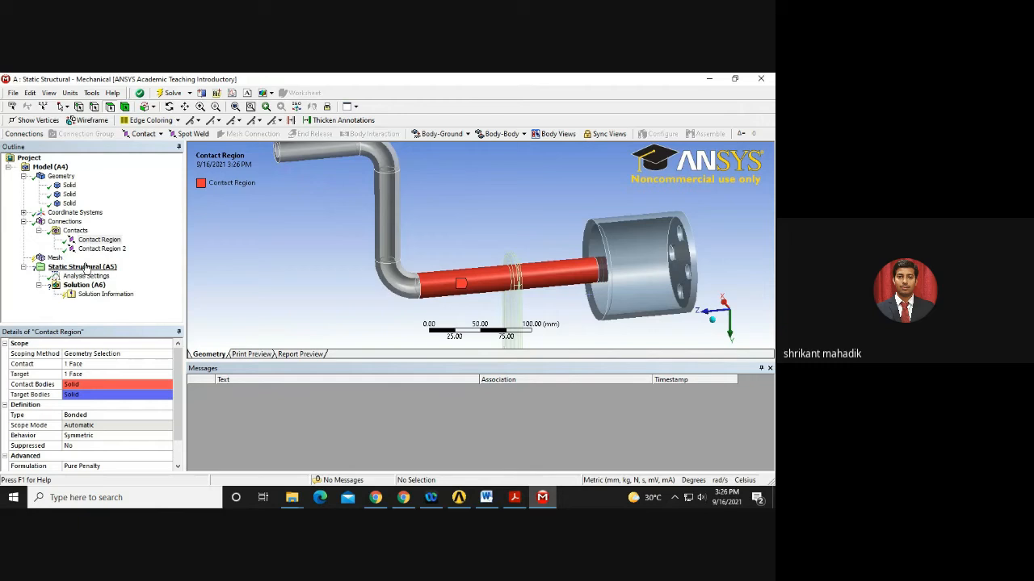
pyautogui.click(89, 415)
pyautogui.click(167, 415)
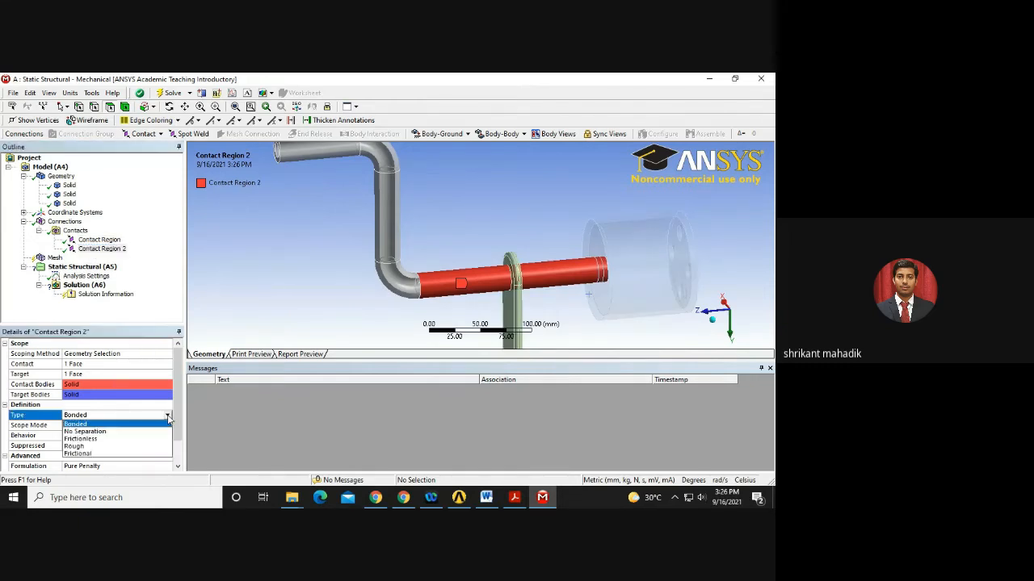
pyautogui.click(122, 432)
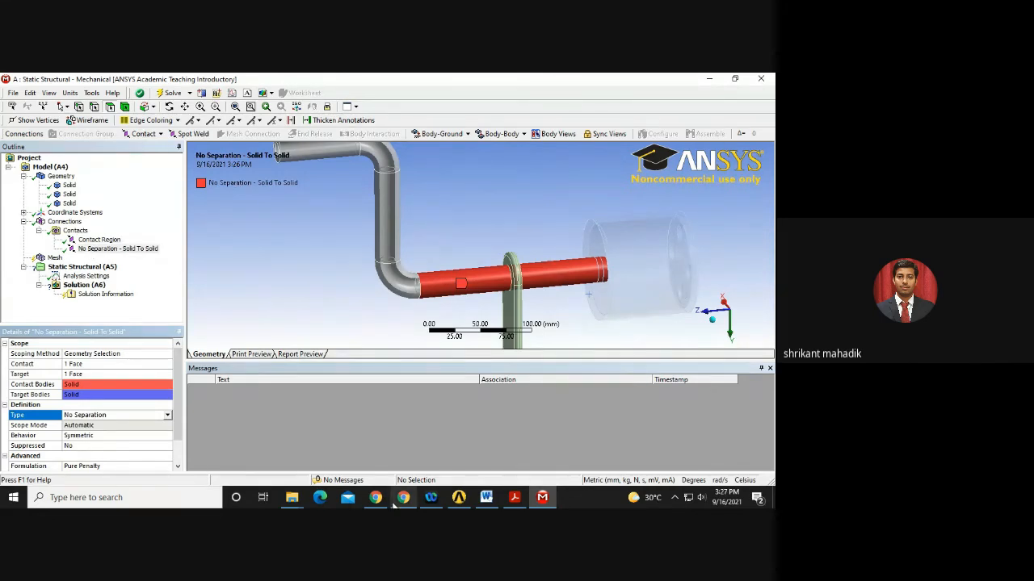
pyautogui.click(514, 498)
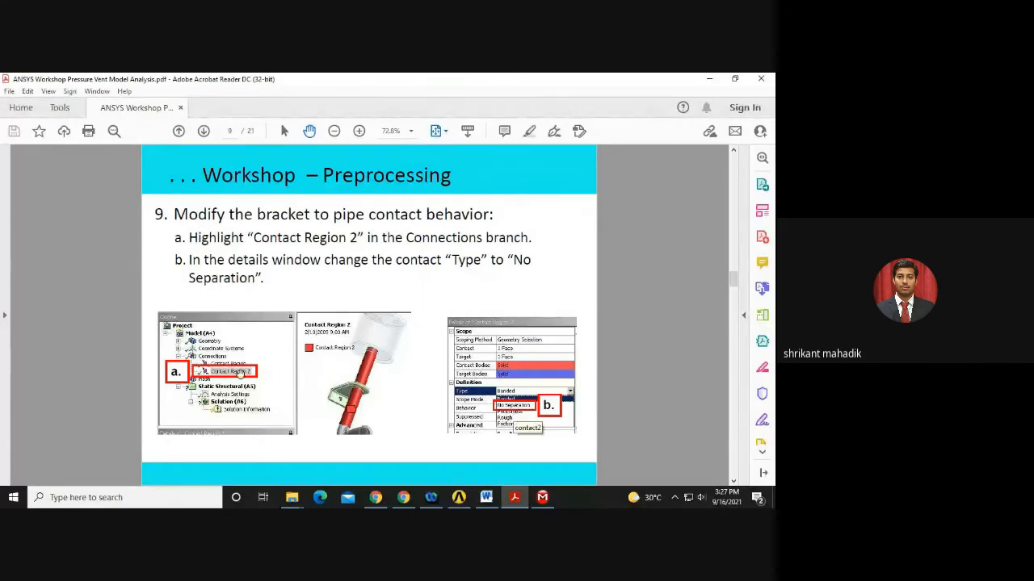
# Generate the initial mesh for the assembly.
pyautogui.scroll(-3, 240, 379)
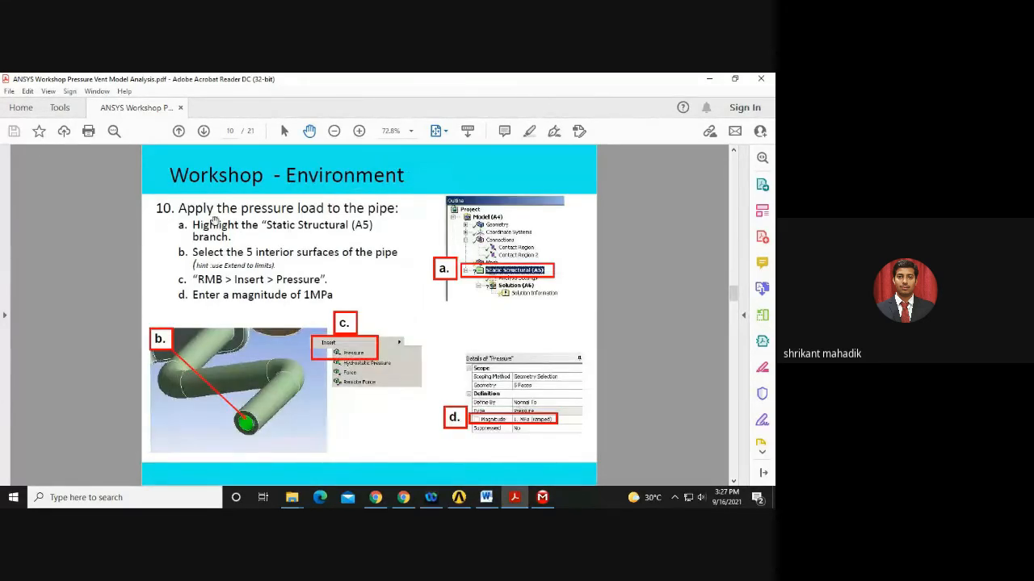
pyautogui.click(541, 498)
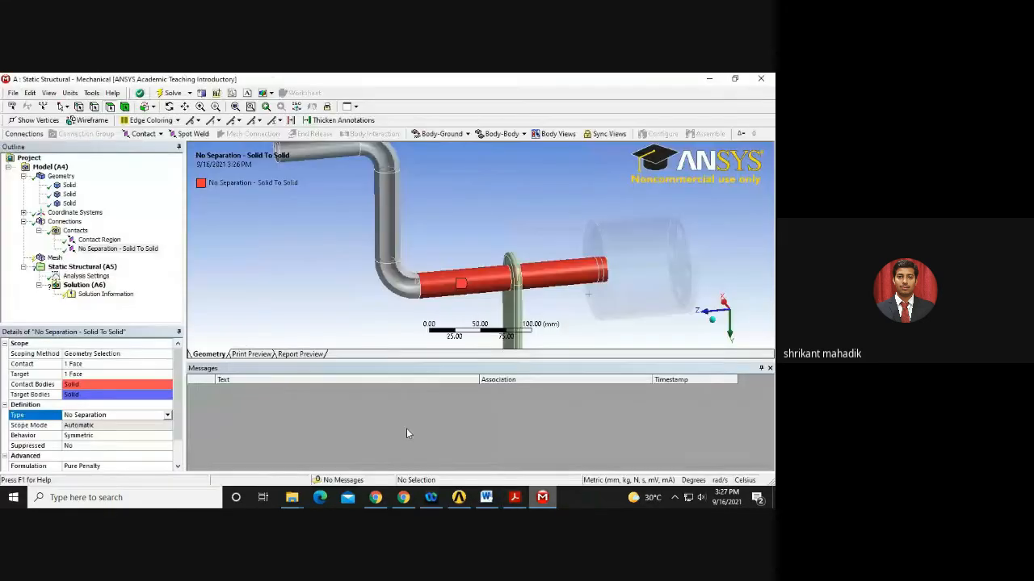
pyautogui.click(54, 257)
pyautogui.scroll(-3, 293, 265)
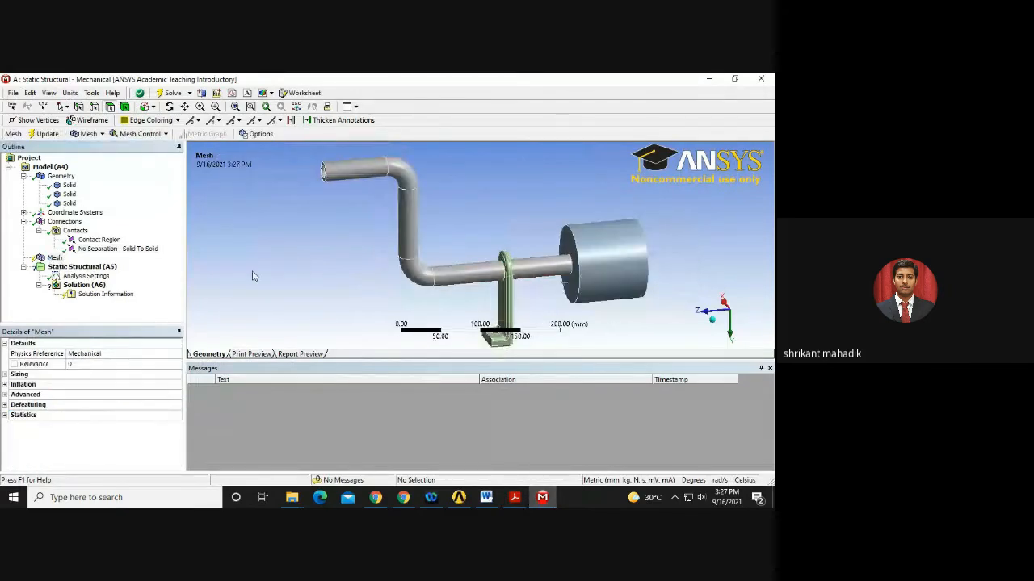
pyautogui.click(53, 260)
pyautogui.rightClick(52, 259)
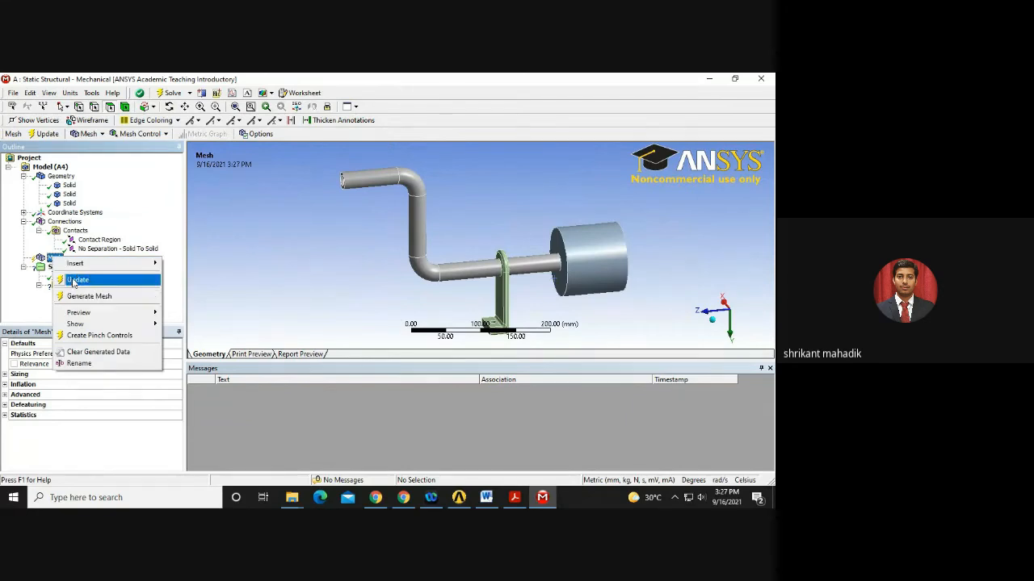
pyautogui.click(80, 297)
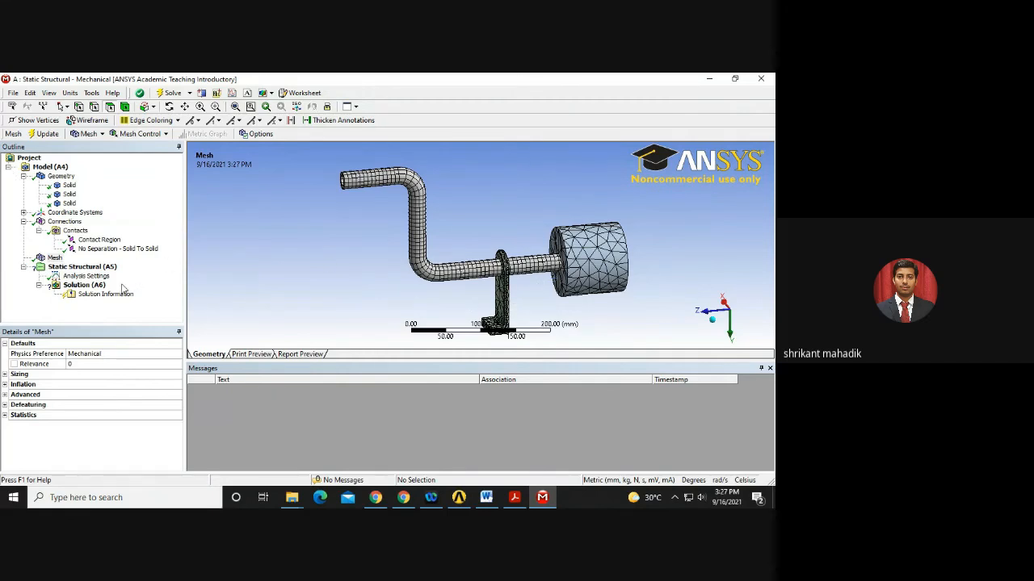
# Set mesh Relevance to 40 and Relevance Center to Medium, then update the mesh.
pyautogui.click(54, 258)
pyautogui.click(94, 365)
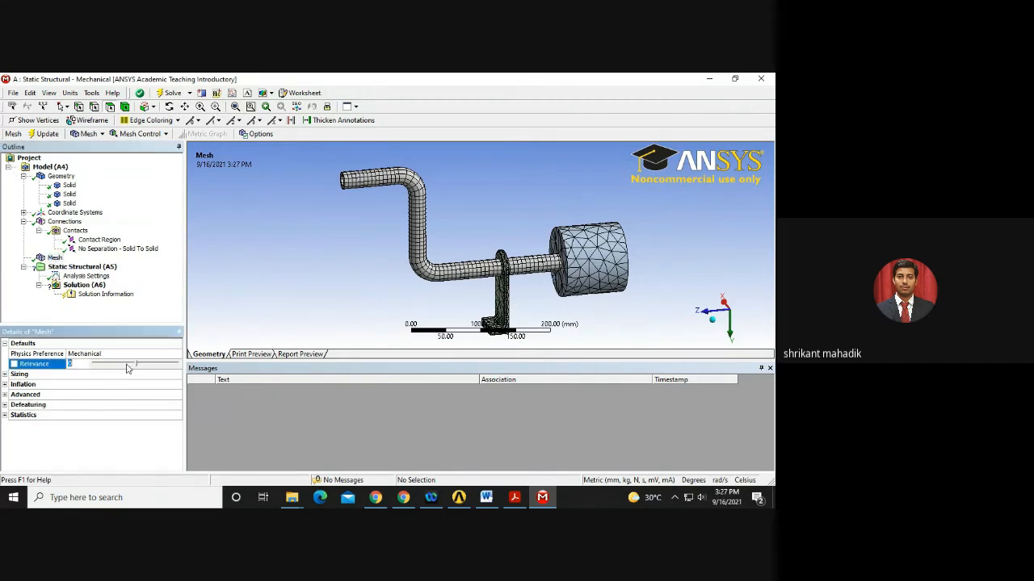
pyautogui.click(149, 365)
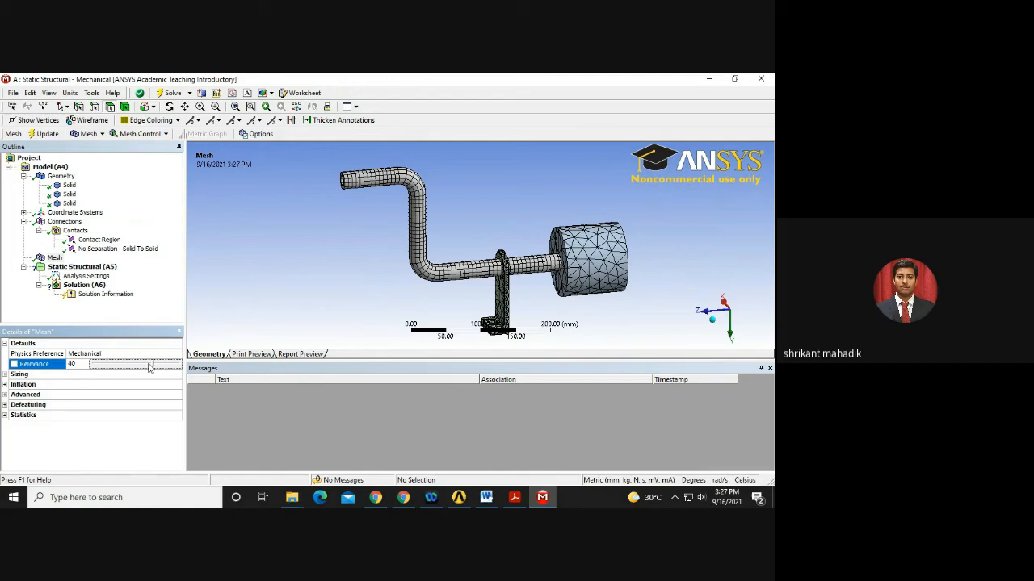
pyautogui.click(5, 375)
pyautogui.click(111, 385)
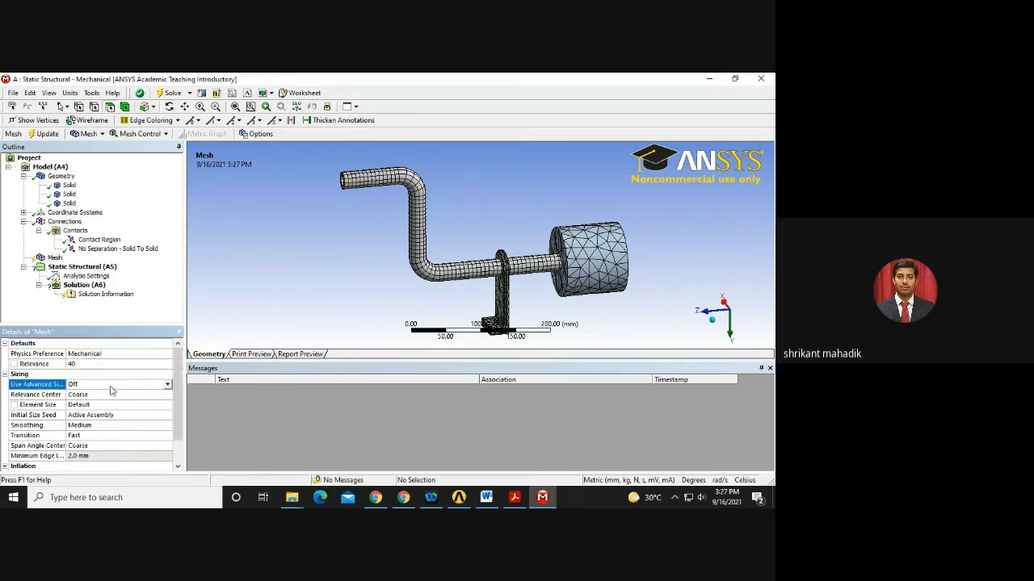
pyautogui.click(146, 395)
pyautogui.click(168, 394)
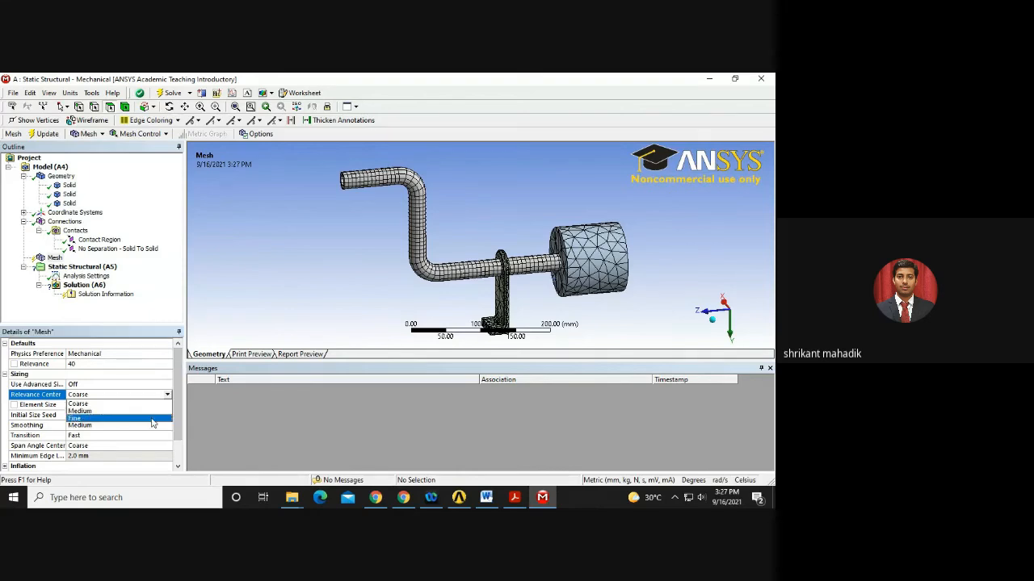
pyautogui.click(126, 417)
pyautogui.click(47, 134)
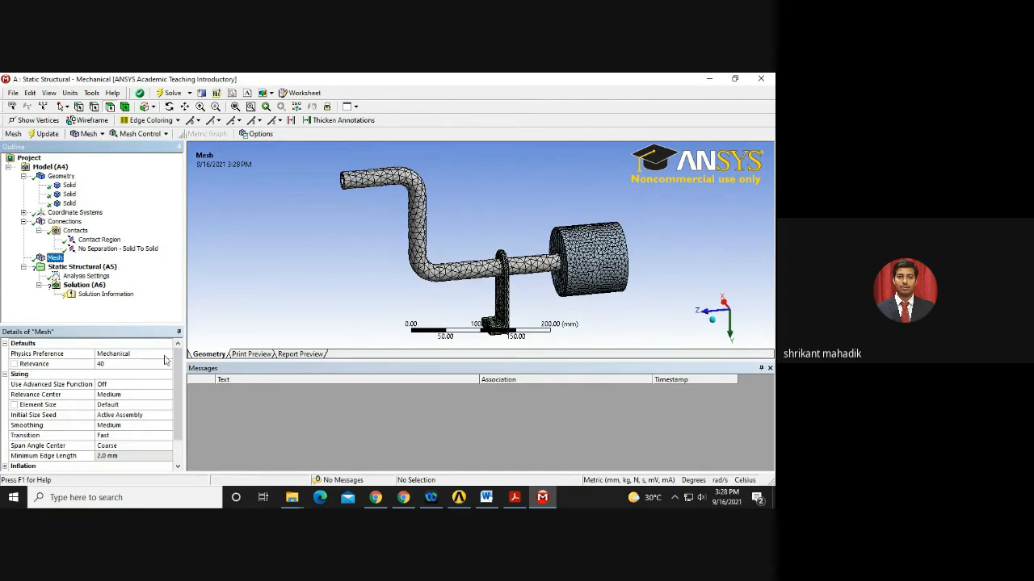
# Change Relevance Center to Fine and regenerate the mesh.
pyautogui.click(121, 395)
pyautogui.click(167, 395)
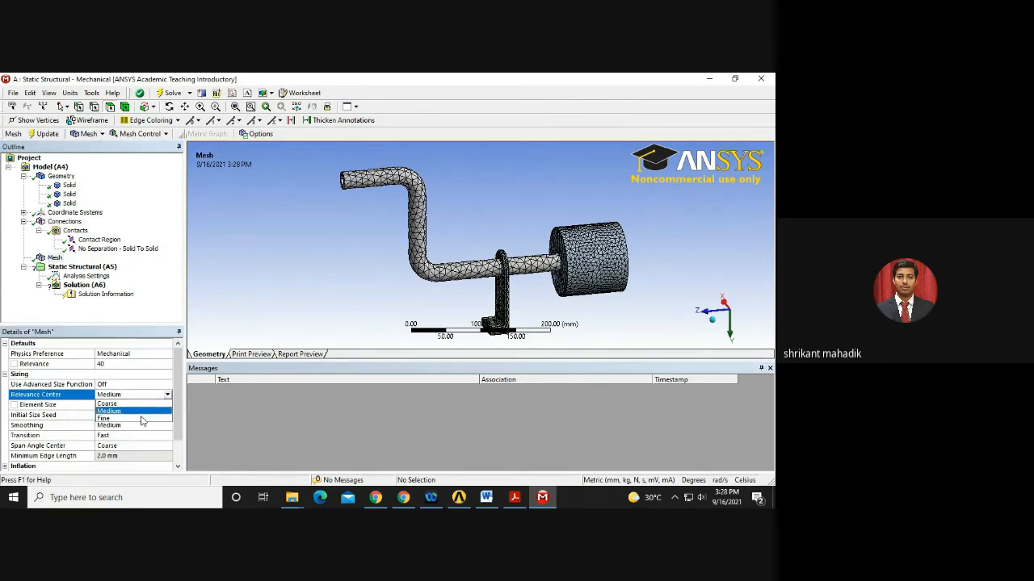
pyautogui.click(141, 424)
pyautogui.click(42, 134)
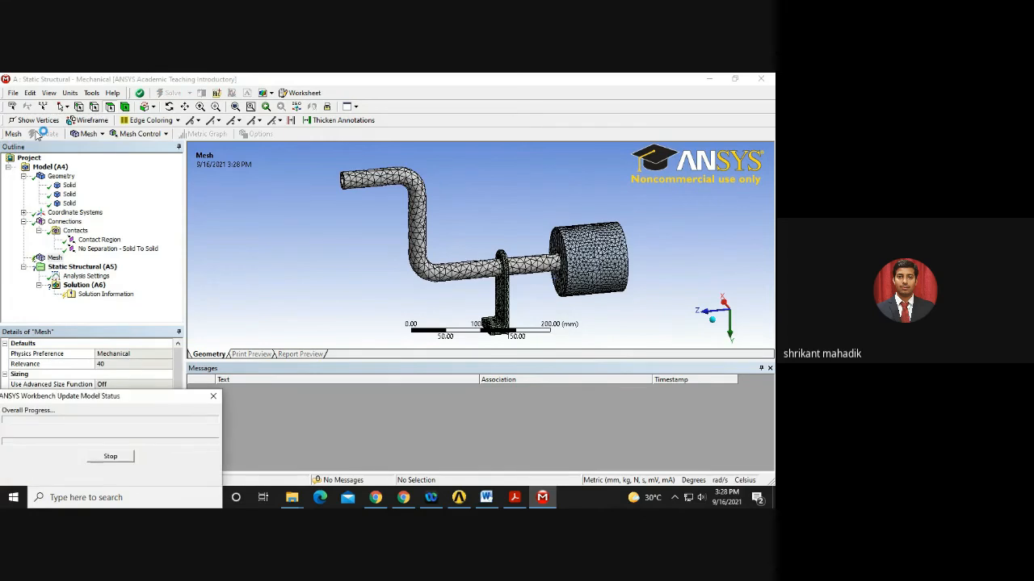
pyautogui.click(458, 497)
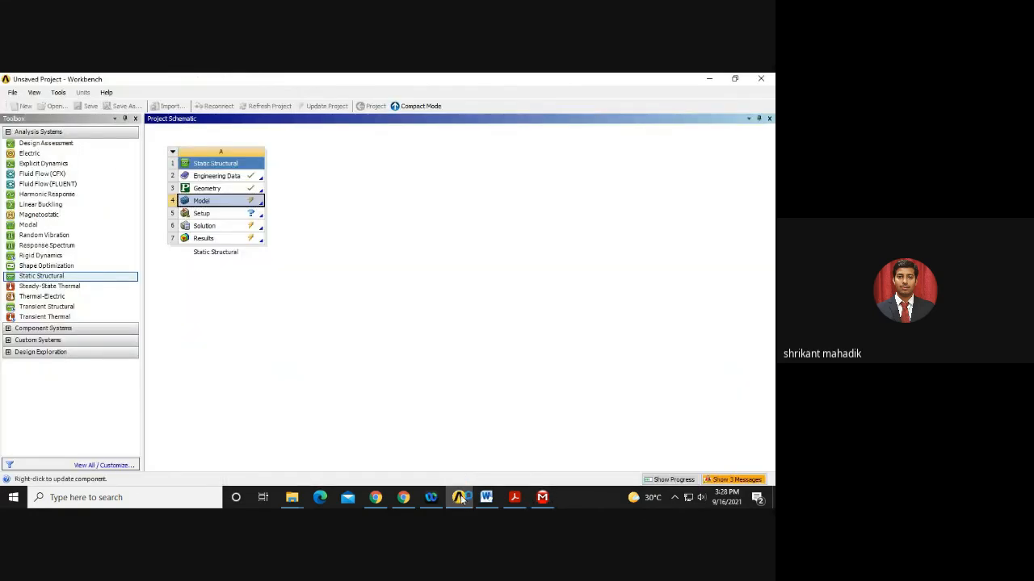
pyautogui.click(541, 499)
pyautogui.click(402, 497)
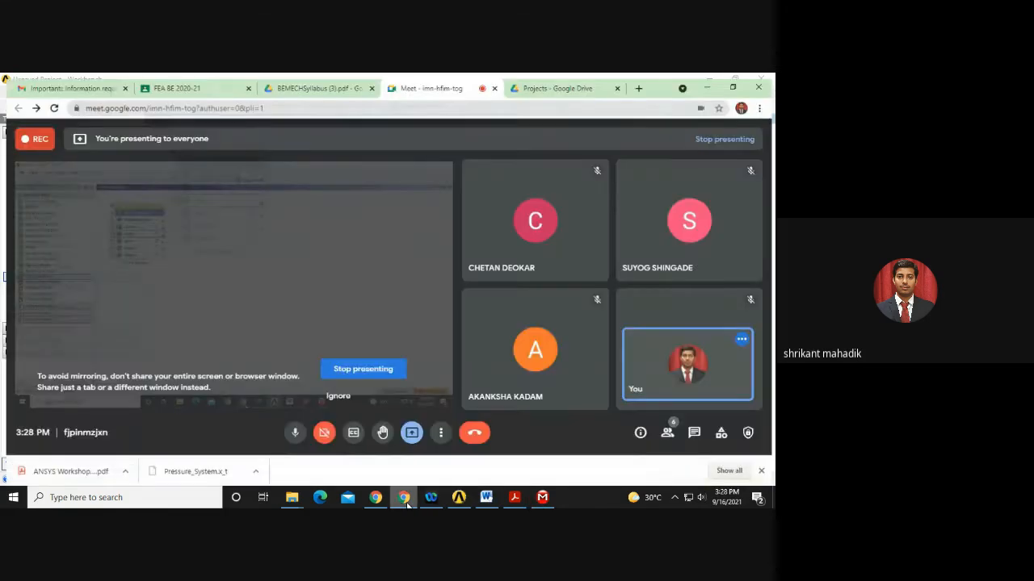
pyautogui.click(670, 431)
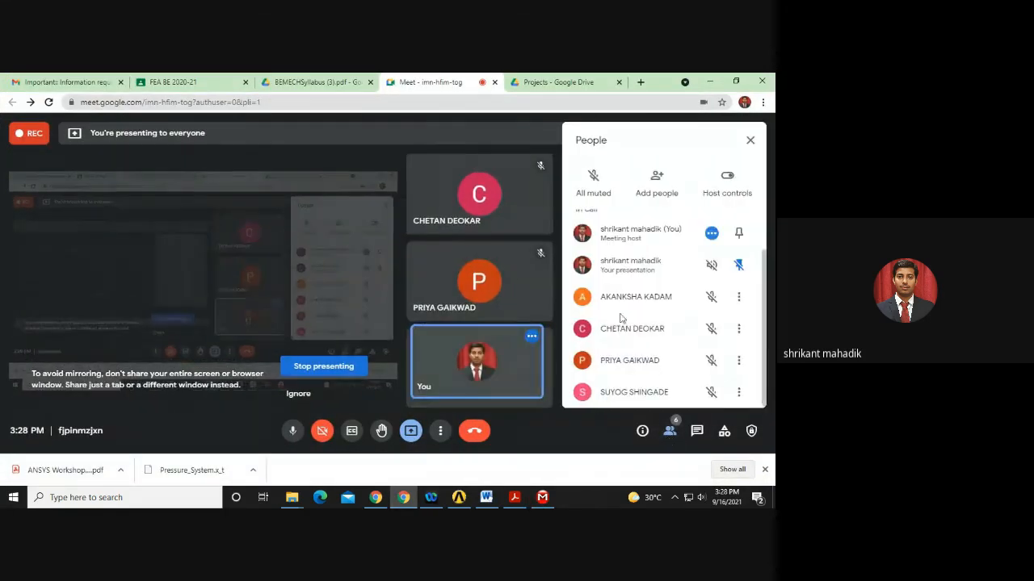
pyautogui.click(542, 497)
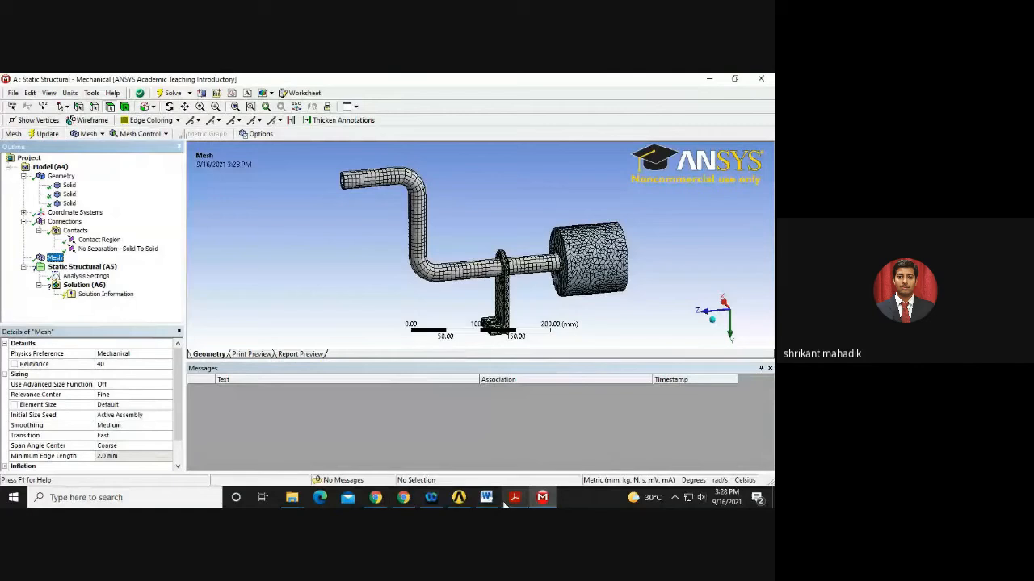
# Select the Static Structural (A5) analysis and consult the workshop guide.
pyautogui.click(51, 268)
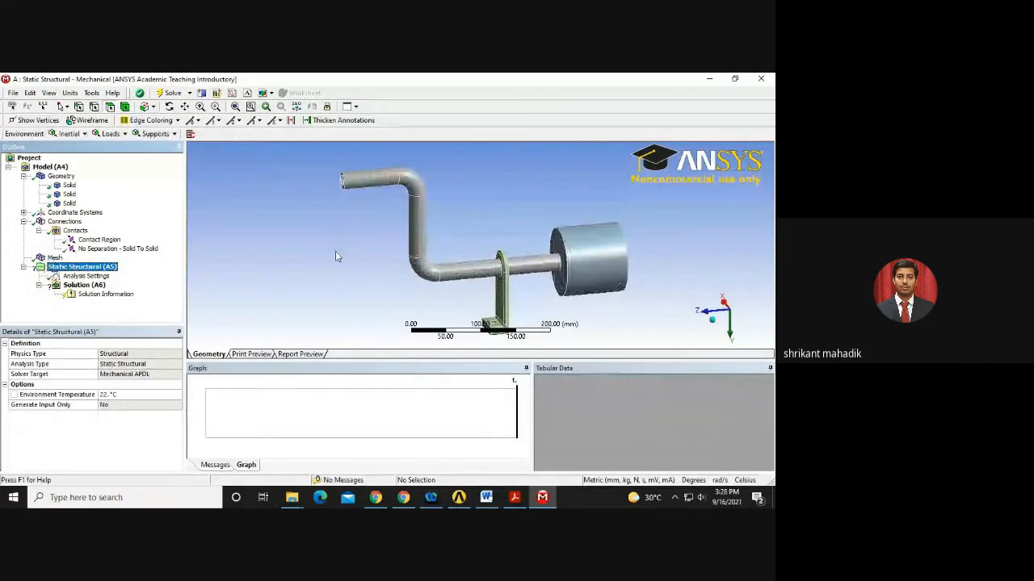
pyautogui.moveTo(335, 251); pyautogui.dragTo(398, 285, button='middle')
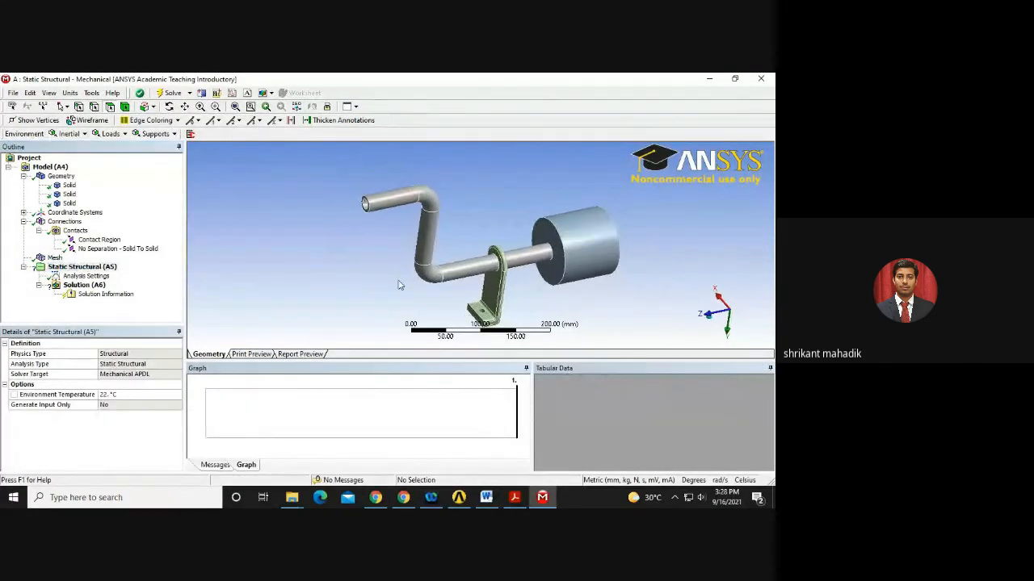
pyautogui.click(71, 268)
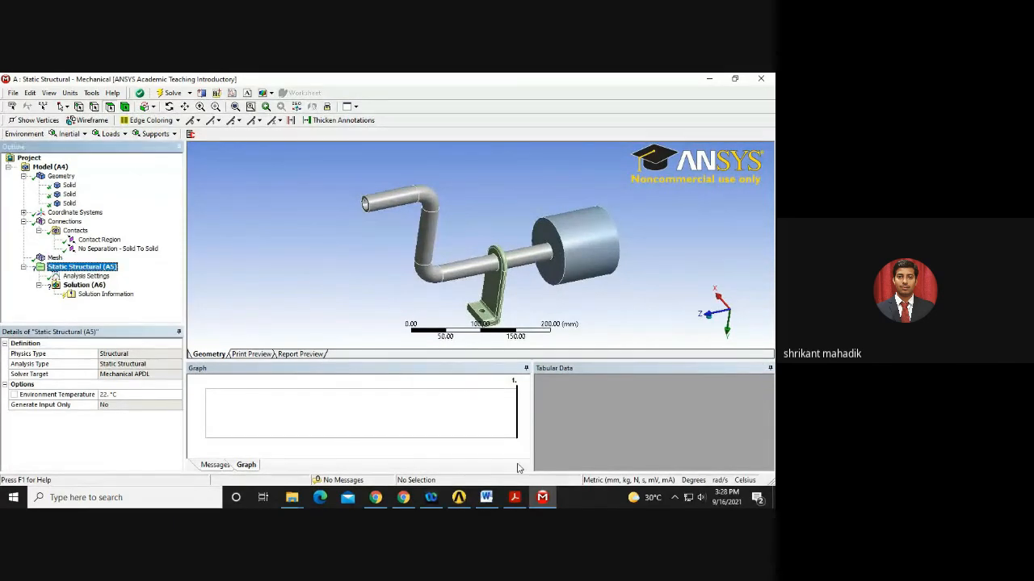
pyautogui.click(517, 498)
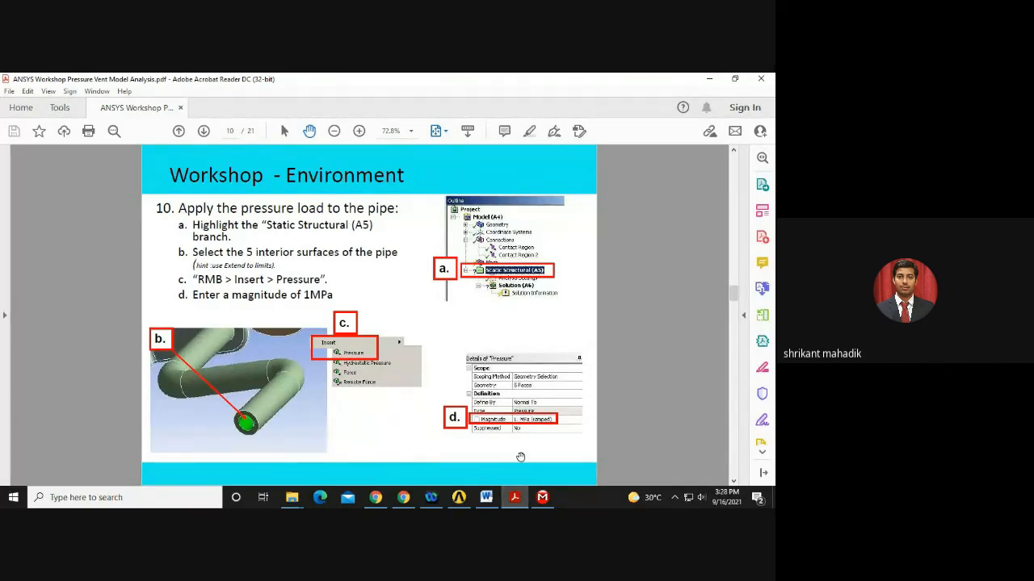
pyautogui.click(514, 498)
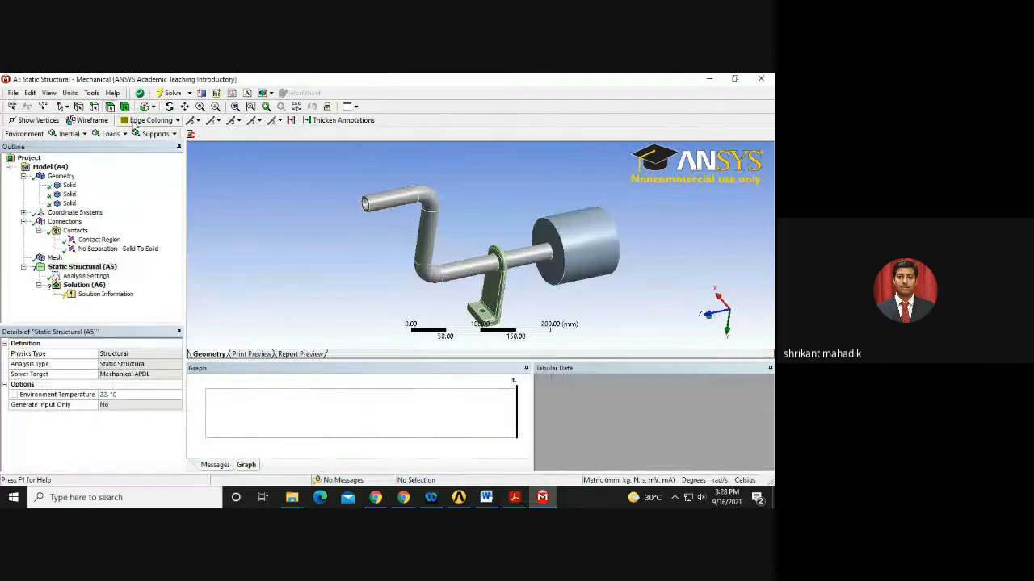
# Add a Pressure load and pick the pipe's open end face.
pyautogui.click(110, 134)
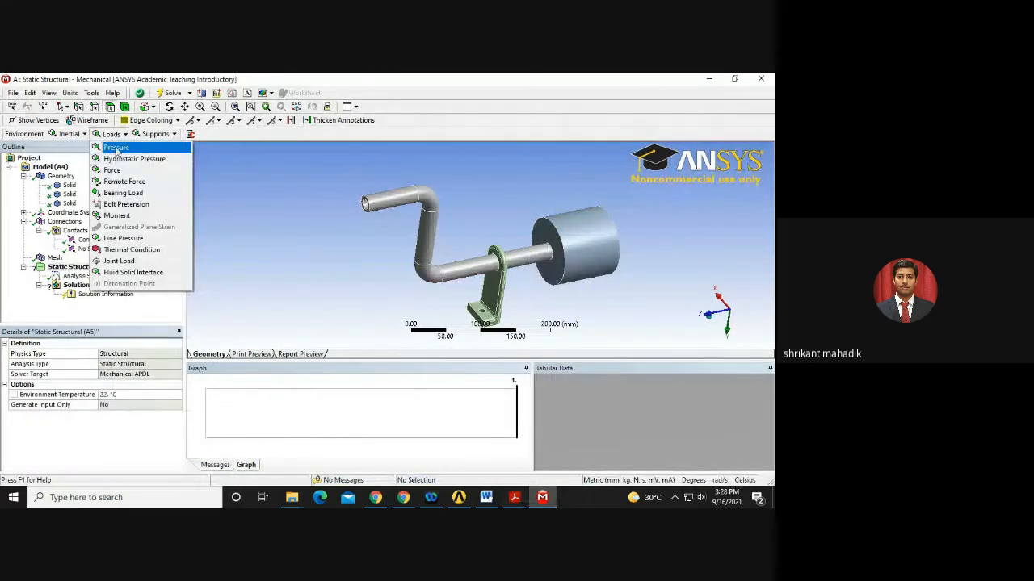
pyautogui.click(118, 148)
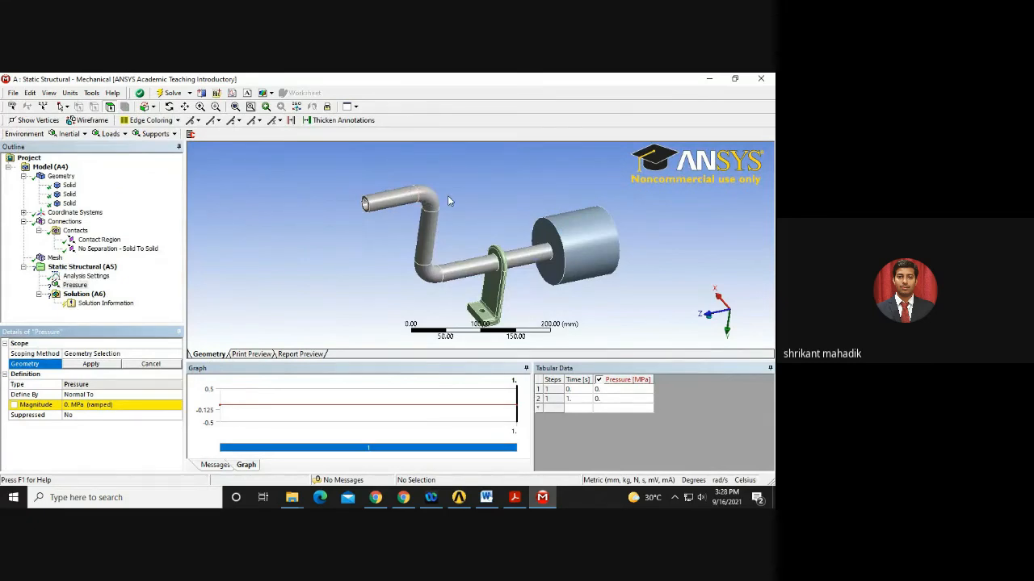
pyautogui.moveTo(450, 200); pyautogui.dragTo(488, 208, button='middle')
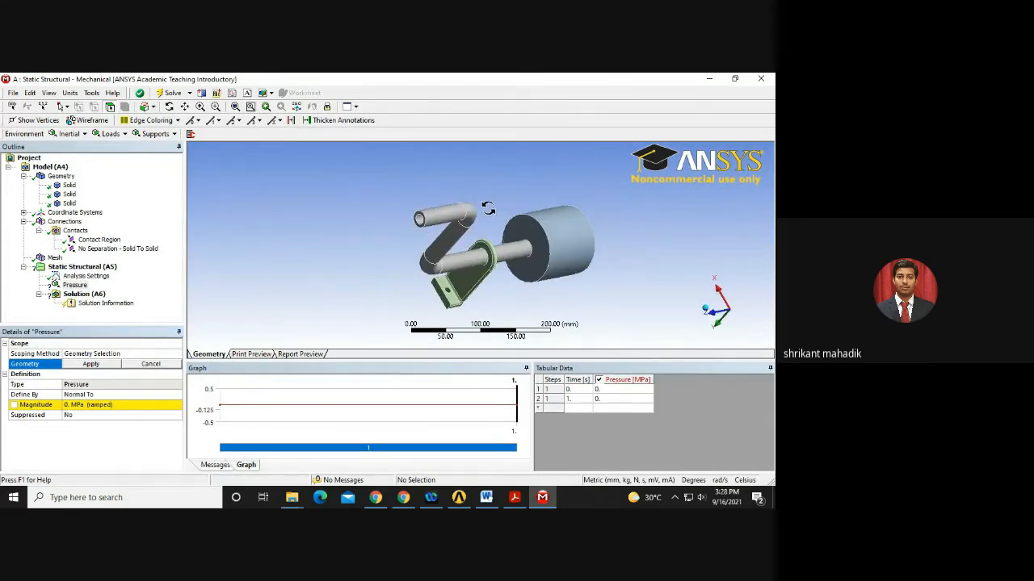
pyautogui.click(418, 219)
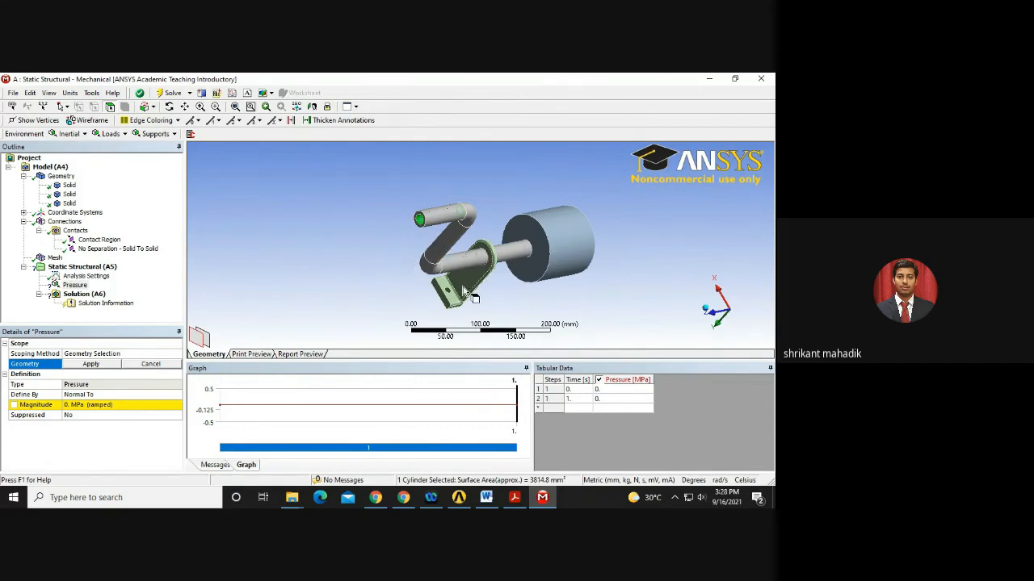
pyautogui.scroll(2, 374, 310)
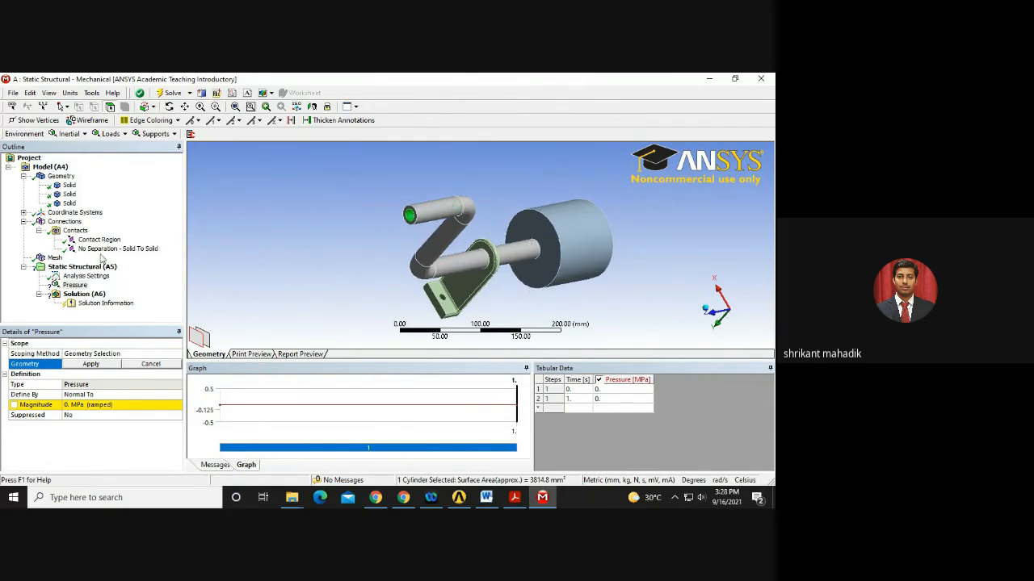
pyautogui.click(69, 204)
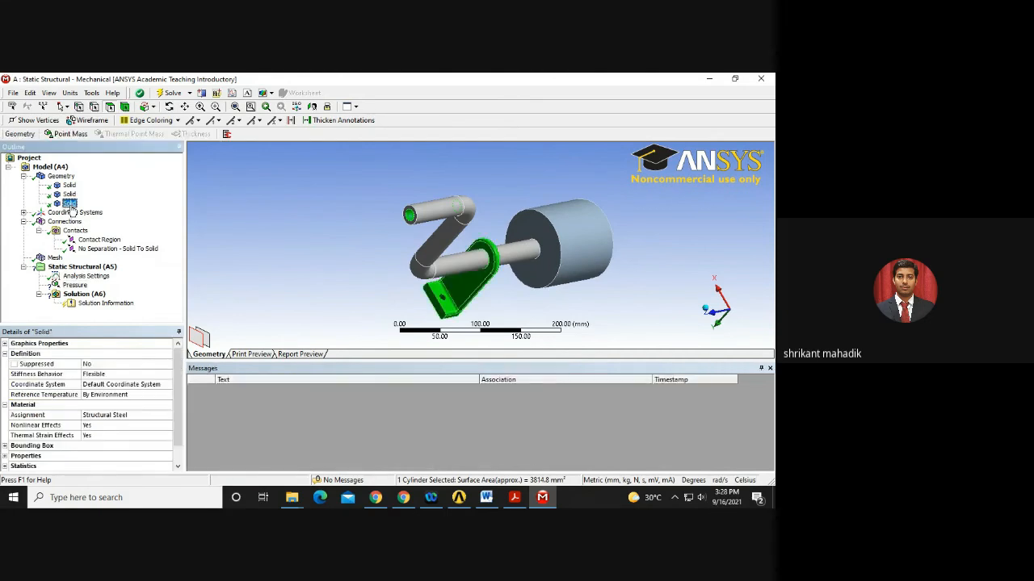
# Hide the bracket and expansion chamber bodies, leaving only the bent pipe displayed.
pyautogui.rightClick(71, 207)
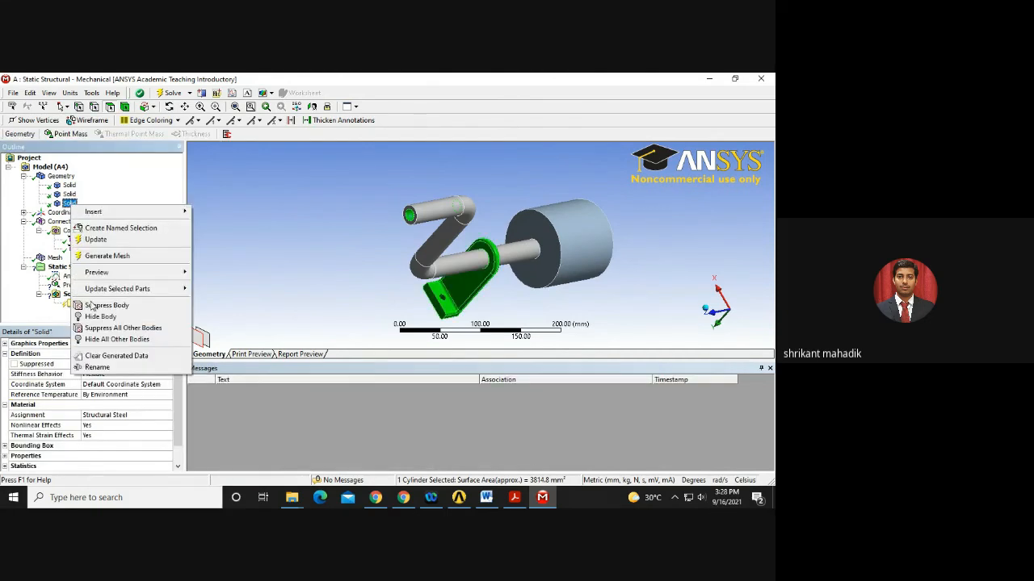
pyautogui.click(93, 326)
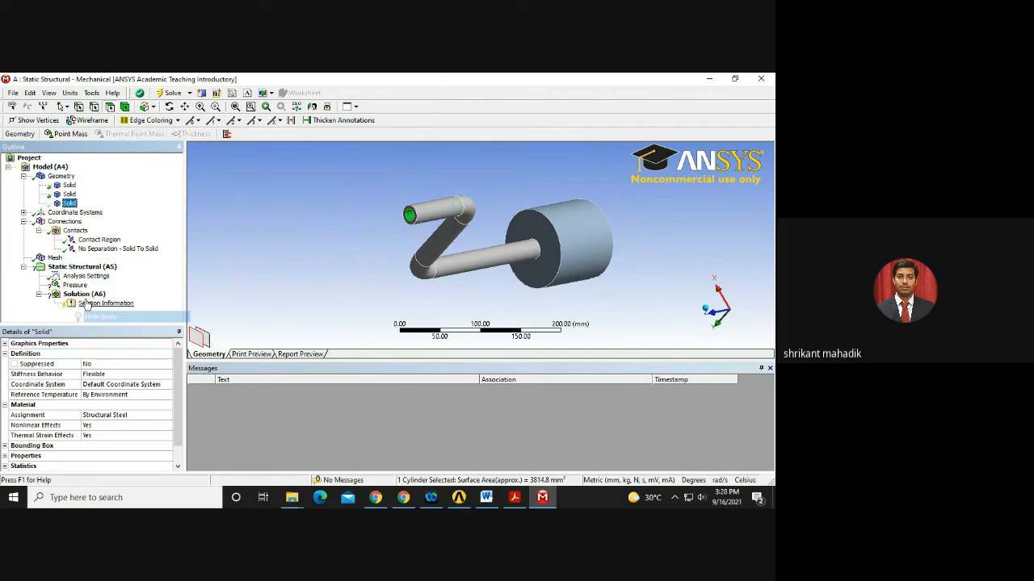
pyautogui.click(68, 185)
pyautogui.rightClick(65, 187)
pyautogui.click(57, 194)
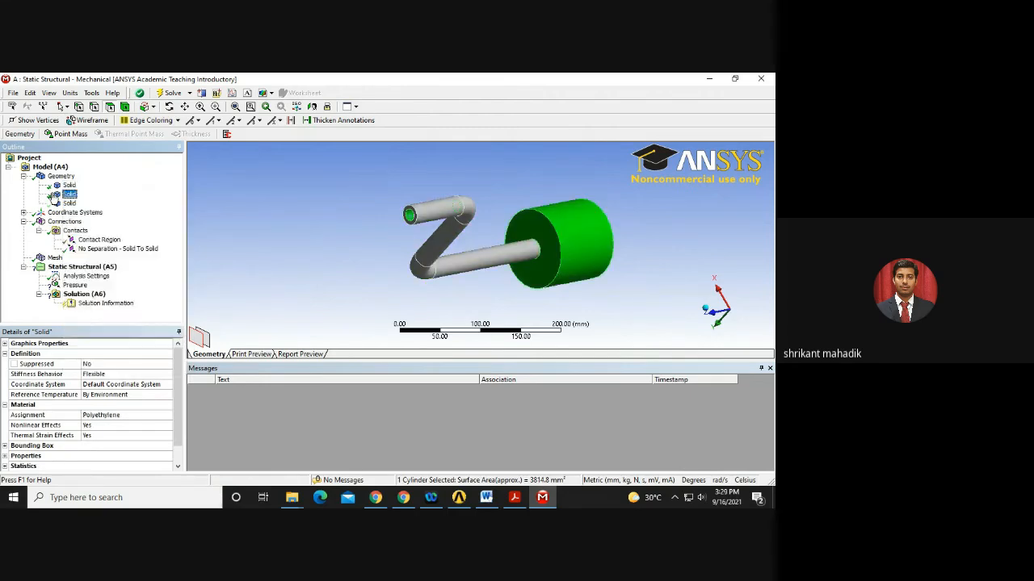
pyautogui.rightClick(54, 195)
pyautogui.click(83, 304)
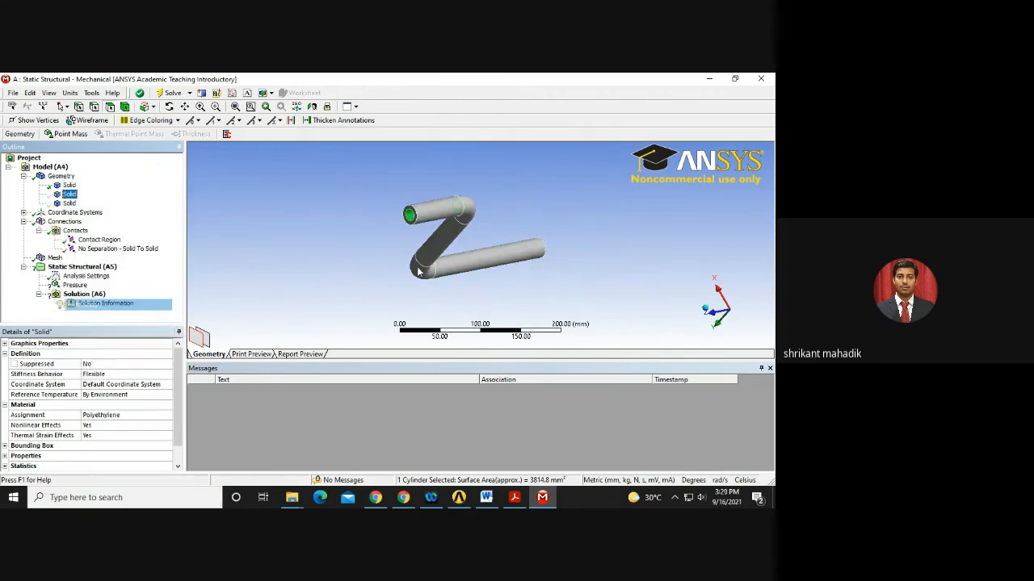
pyautogui.moveTo(512, 279); pyautogui.dragTo(340, 252, button='middle')
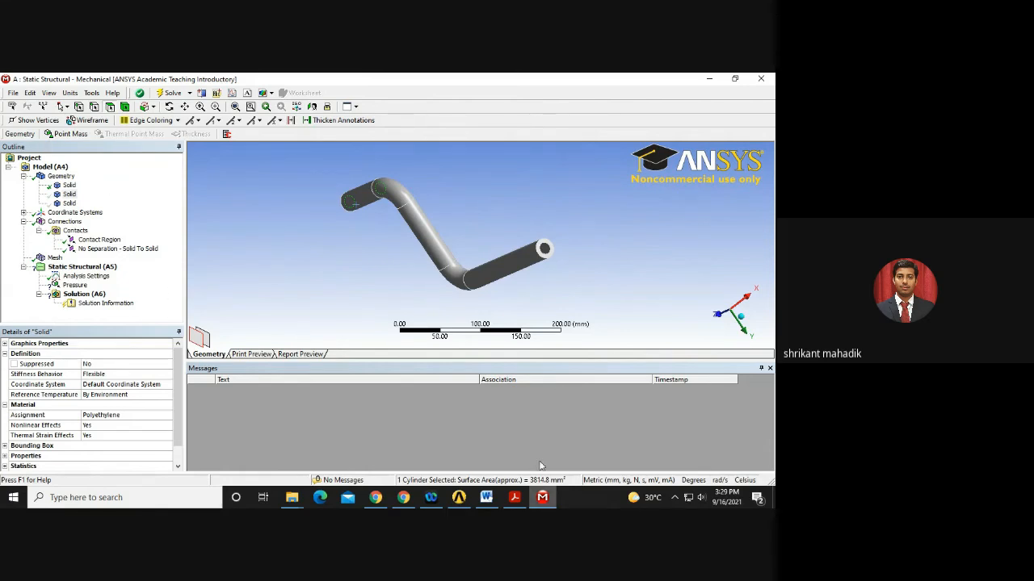
pyautogui.moveTo(463, 498)
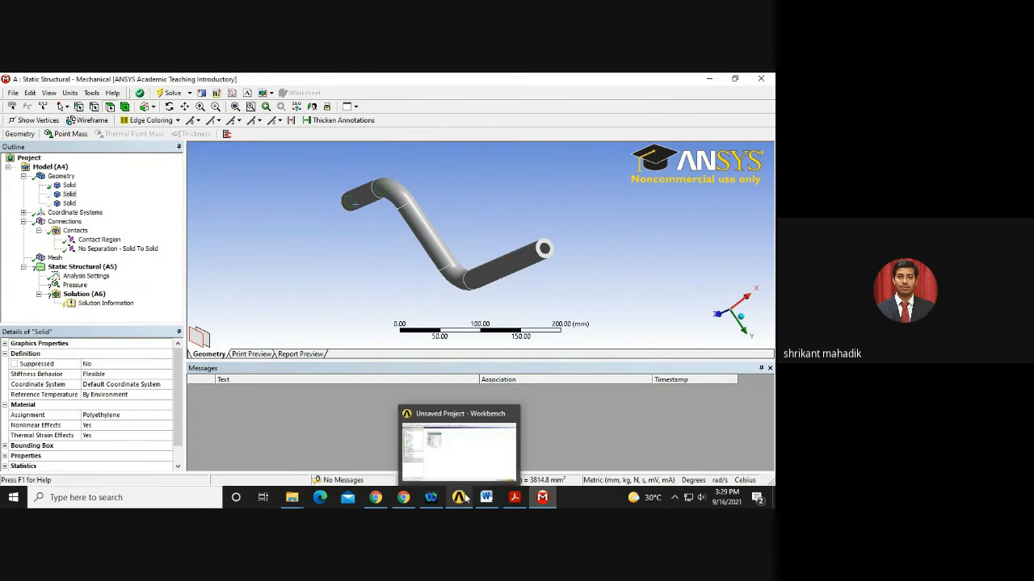
pyautogui.click(454, 466)
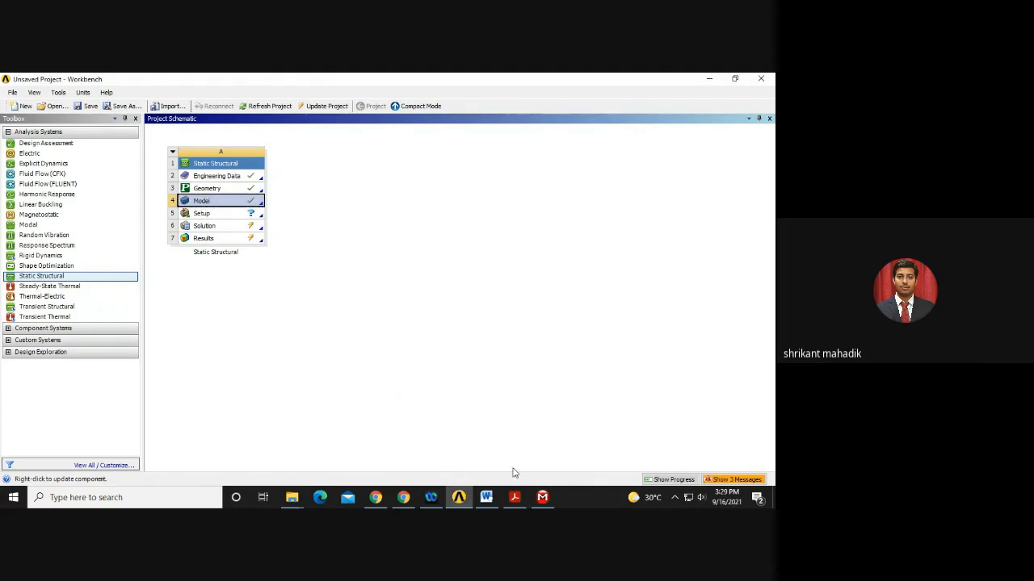
pyautogui.click(521, 497)
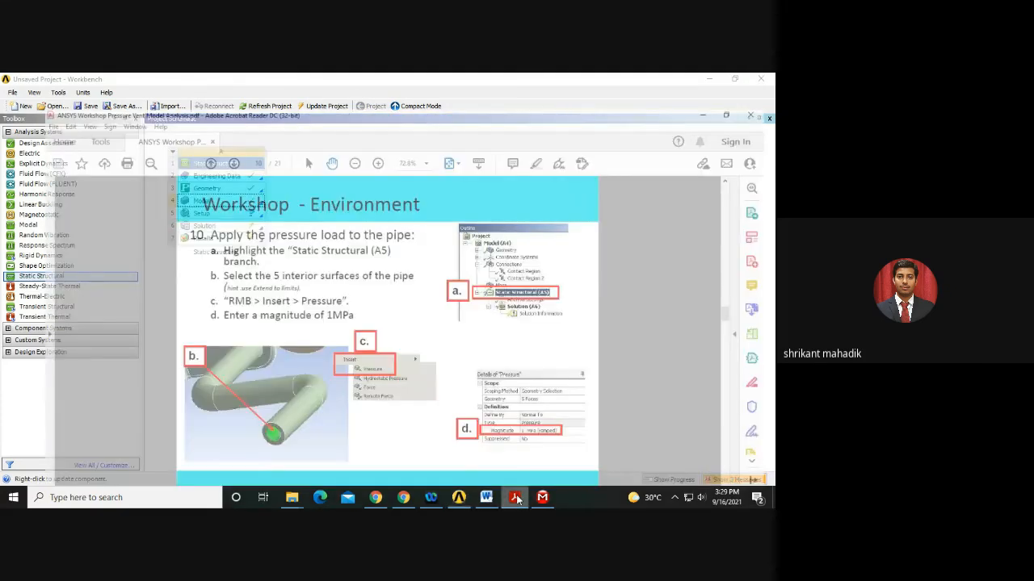
pyautogui.click(541, 497)
pyautogui.moveTo(508, 270)
pyautogui.mouseDown(button='middle')
pyautogui.moveTo(483, 277)
pyautogui.moveTo(397, 256)
pyautogui.moveTo(440, 275)
pyautogui.moveTo(483, 260)
pyautogui.moveTo(500, 280)
pyautogui.mouseUp(button='middle')
pyautogui.keyDown('ctrl'); pyautogui.click(519, 283); pyautogui.keyUp('ctrl')
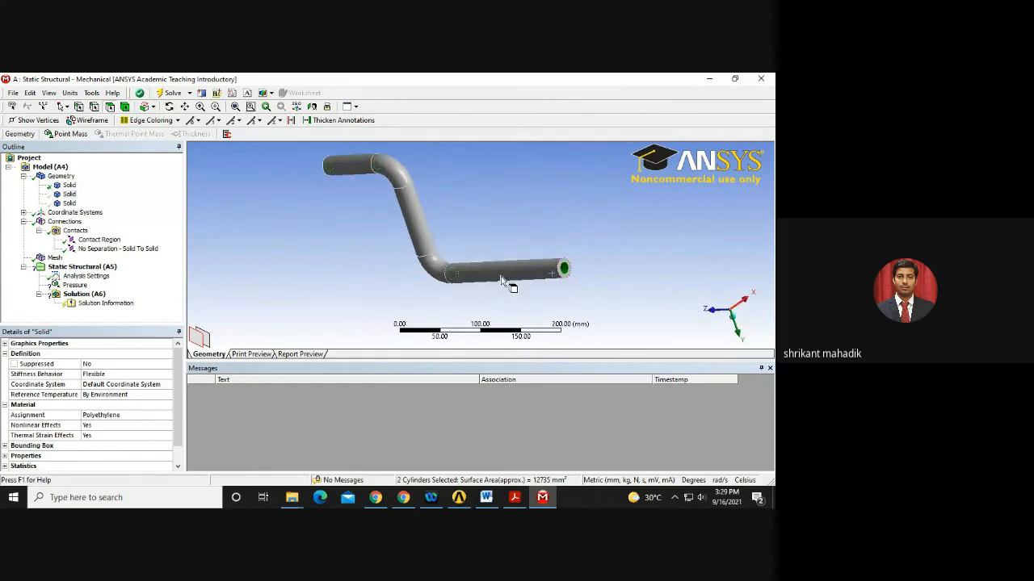
# Hide the lower pipe body, then show the first Solid so the bent pipe reappears.
pyautogui.rightClick(501, 278)
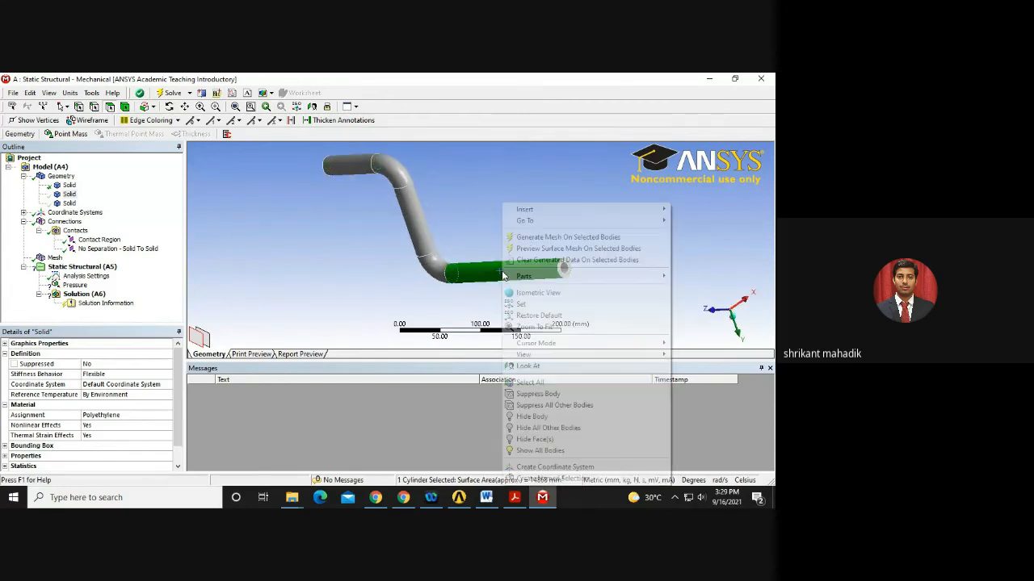
pyautogui.click(536, 418)
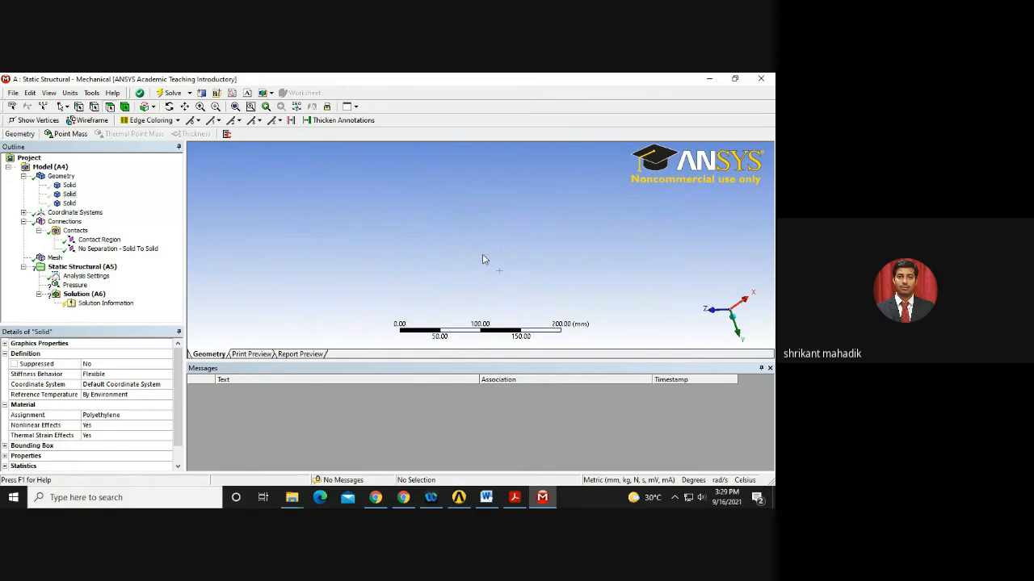
pyautogui.rightClick(65, 186)
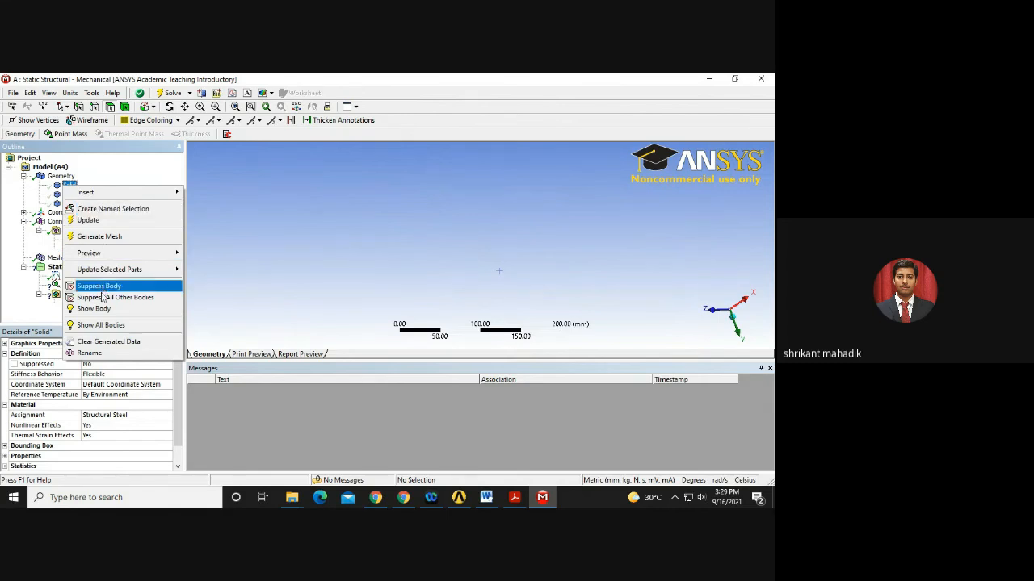
pyautogui.click(94, 308)
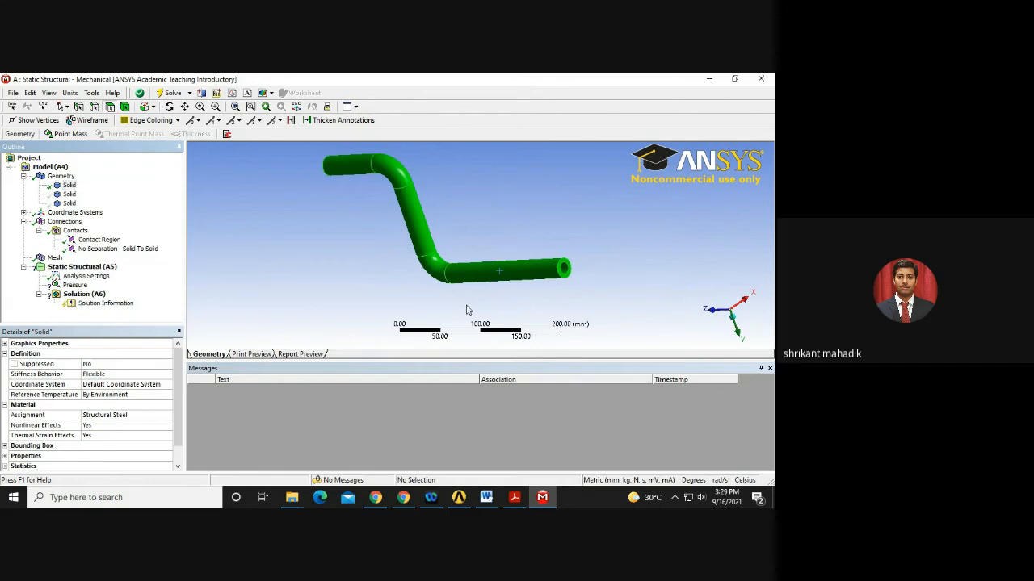
pyautogui.moveTo(526, 286); pyautogui.dragTo(384, 269, button='middle')
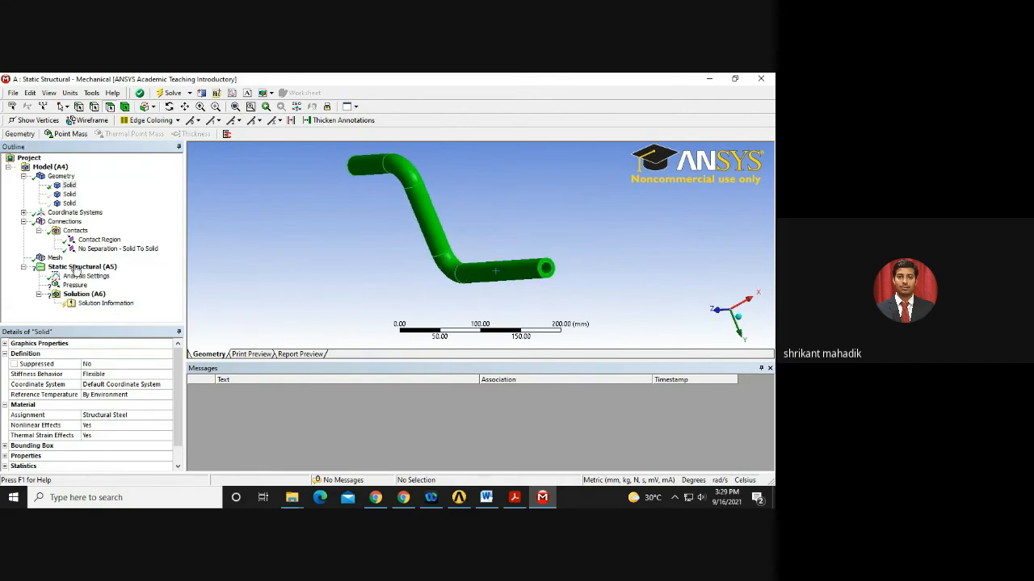
# Start face picking for the Pressure load and section-cut the pipe to view inside.
pyautogui.click(69, 286)
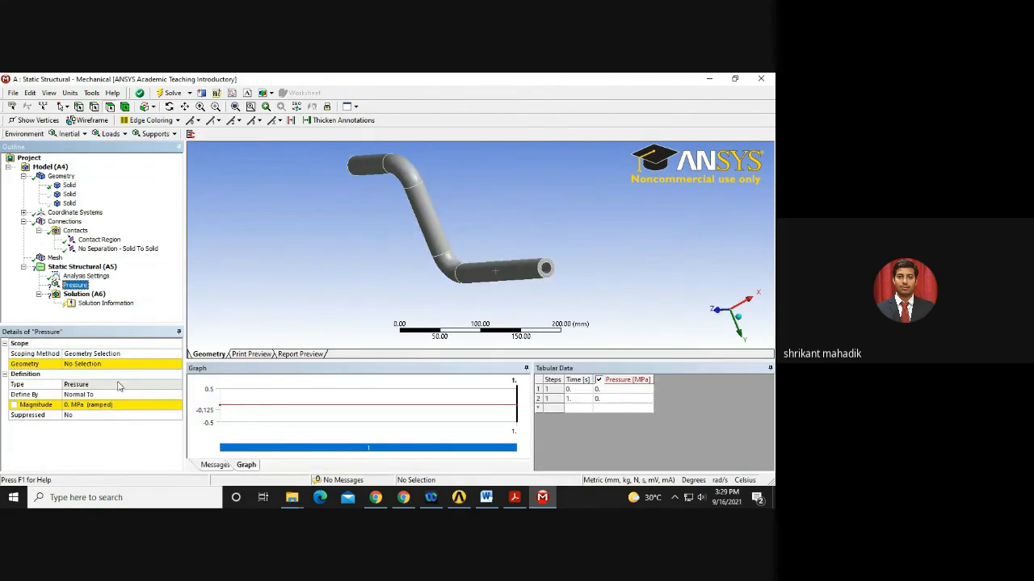
pyautogui.click(106, 372)
pyautogui.click(103, 364)
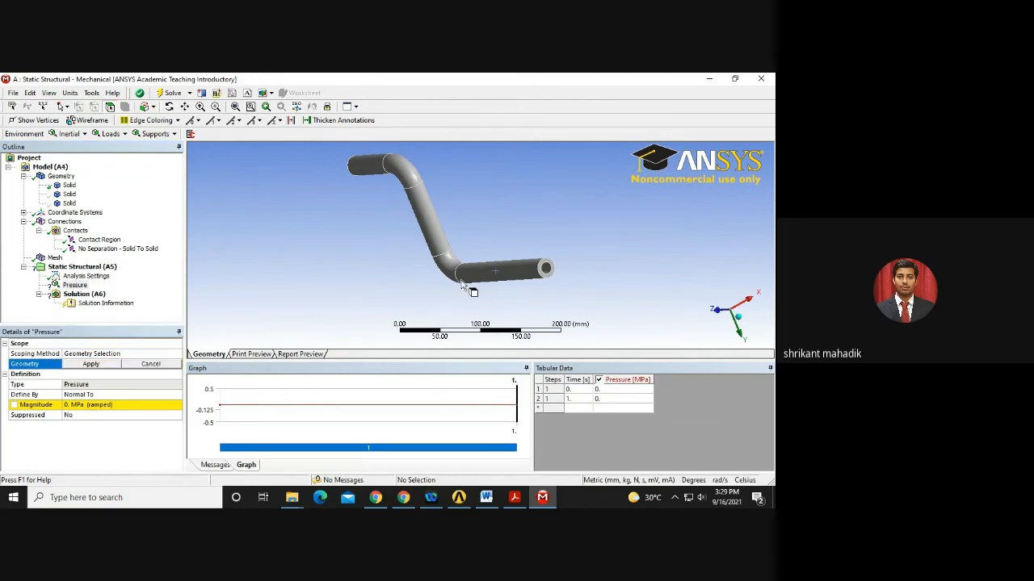
pyautogui.moveTo(473, 291)
pyautogui.mouseDown(button='middle')
pyautogui.moveTo(408, 266)
pyautogui.moveTo(398, 335)
pyautogui.moveTo(440, 327)
pyautogui.moveTo(484, 299)
pyautogui.mouseUp(button='middle')
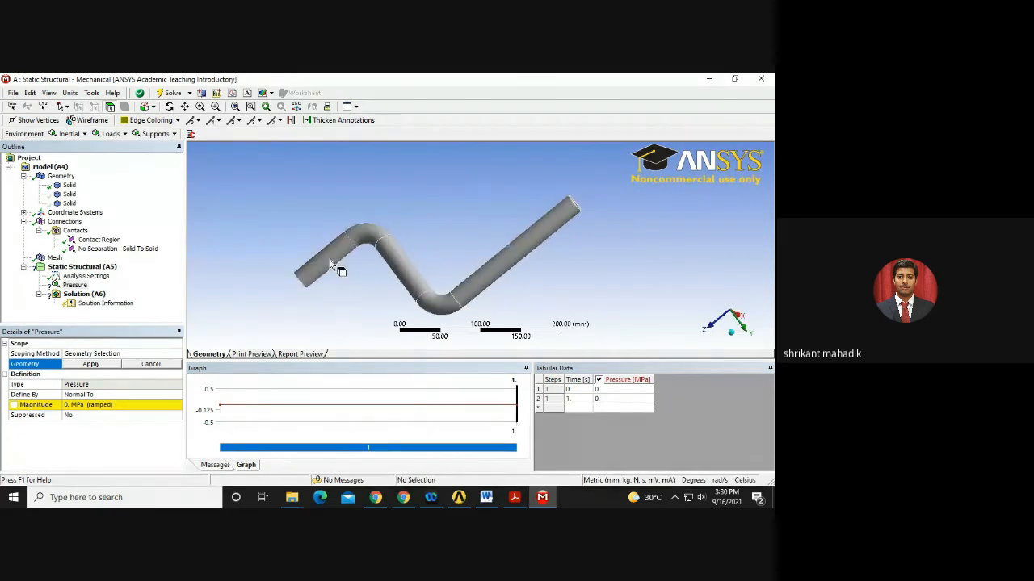
pyautogui.moveTo(330, 260); pyautogui.dragTo(351, 147, button='middle')
pyautogui.click(201, 94)
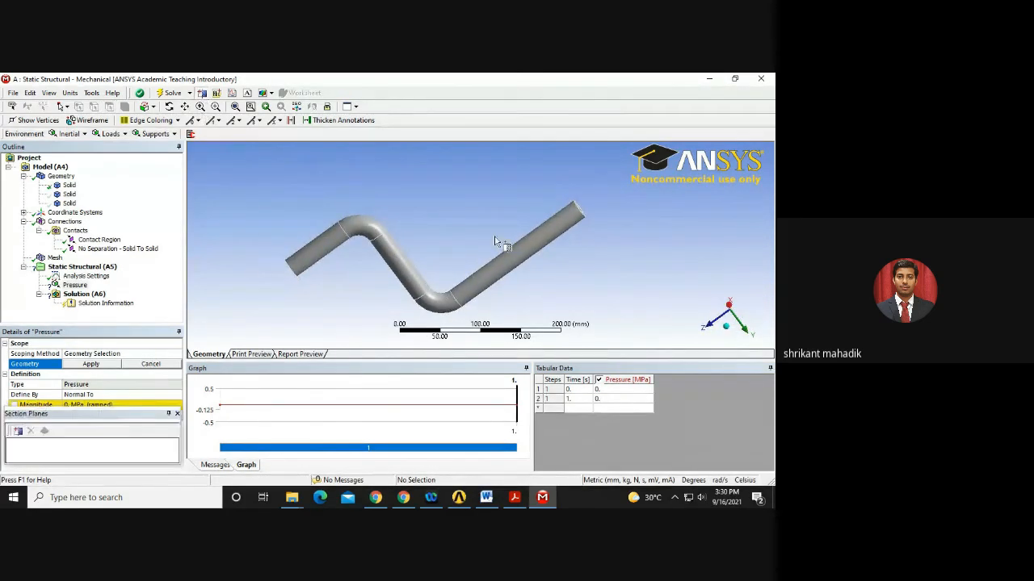
pyautogui.moveTo(495, 238); pyautogui.dragTo(374, 301)
pyautogui.moveTo(425, 299); pyautogui.dragTo(376, 272, button='middle')
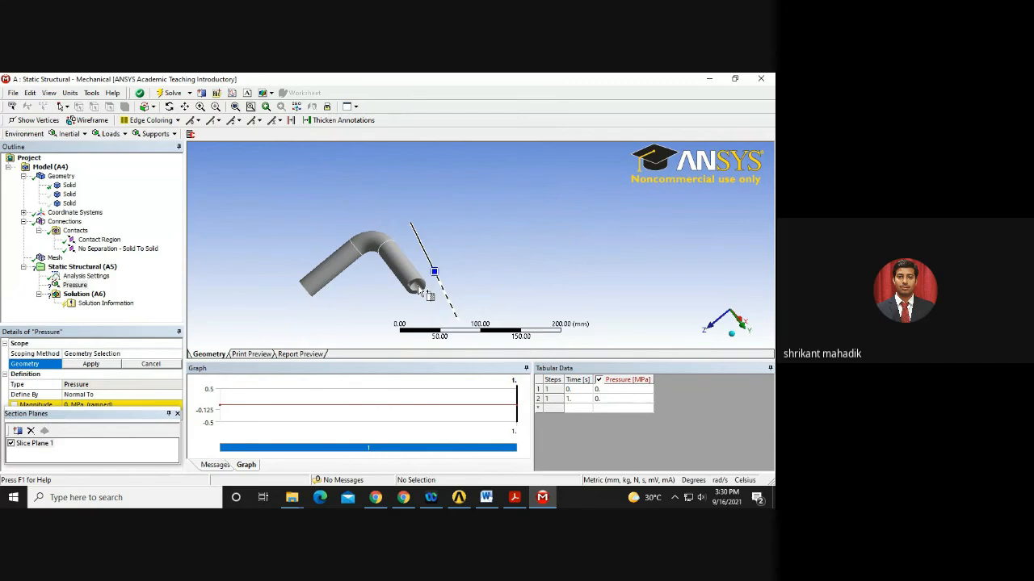
pyautogui.click(154, 109)
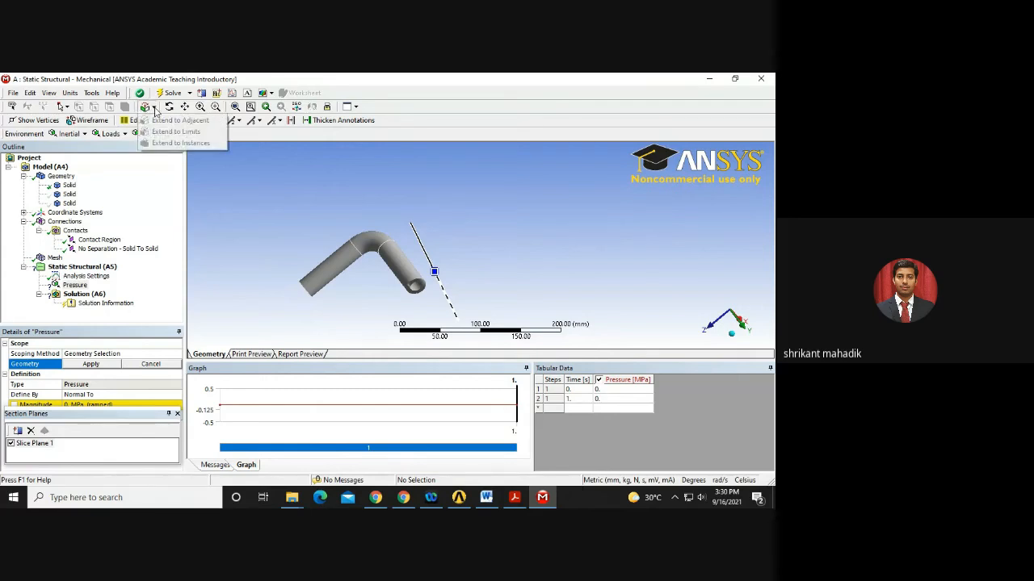
pyautogui.click(111, 152)
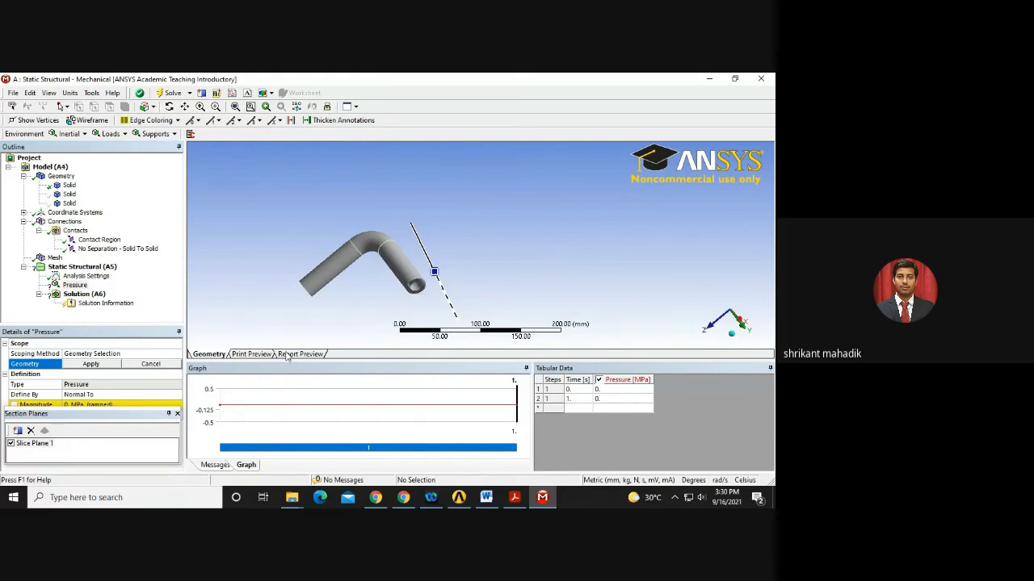
pyautogui.click(176, 414)
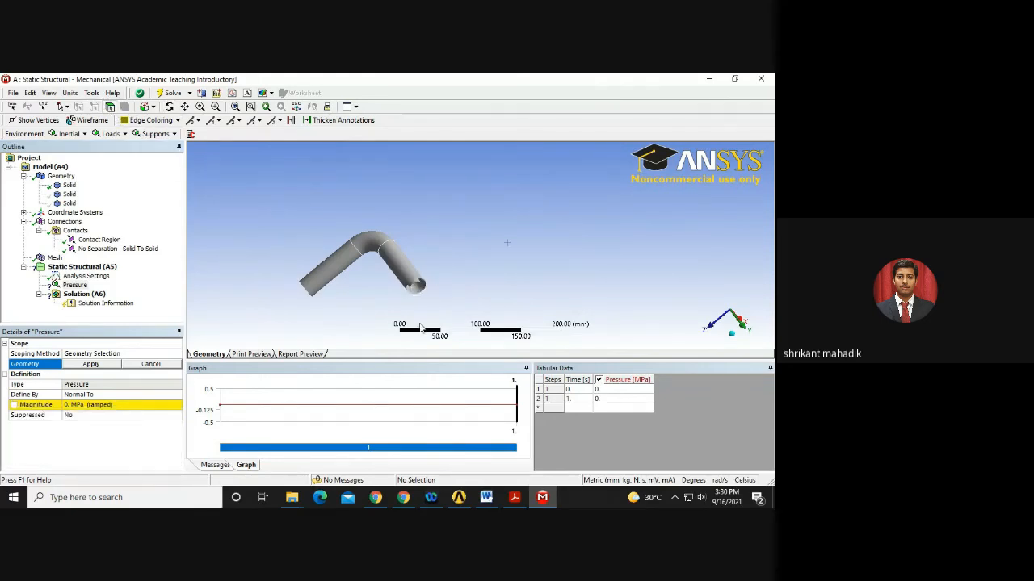
# Select the first interior pipe faces and turn off Slice Plane 1.
pyautogui.click(417, 287)
pyautogui.moveTo(417, 288); pyautogui.dragTo(308, 321, button='middle')
pyautogui.keyDown('ctrl'); pyautogui.click(418, 288); pyautogui.keyUp('ctrl')
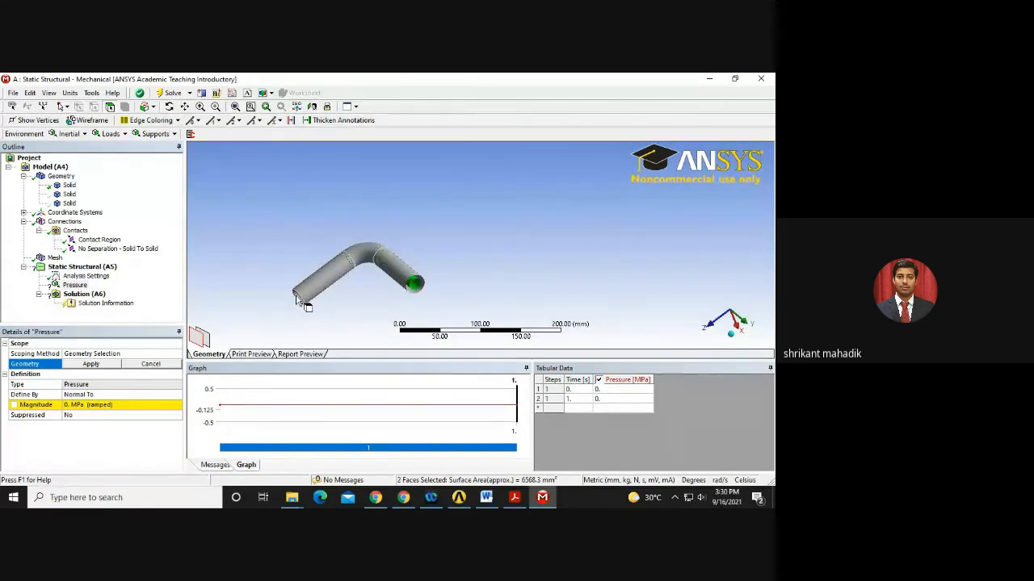
pyautogui.keyDown('ctrl'); pyautogui.click(297, 296); pyautogui.keyUp('ctrl')
pyautogui.click(202, 93)
pyautogui.click(11, 444)
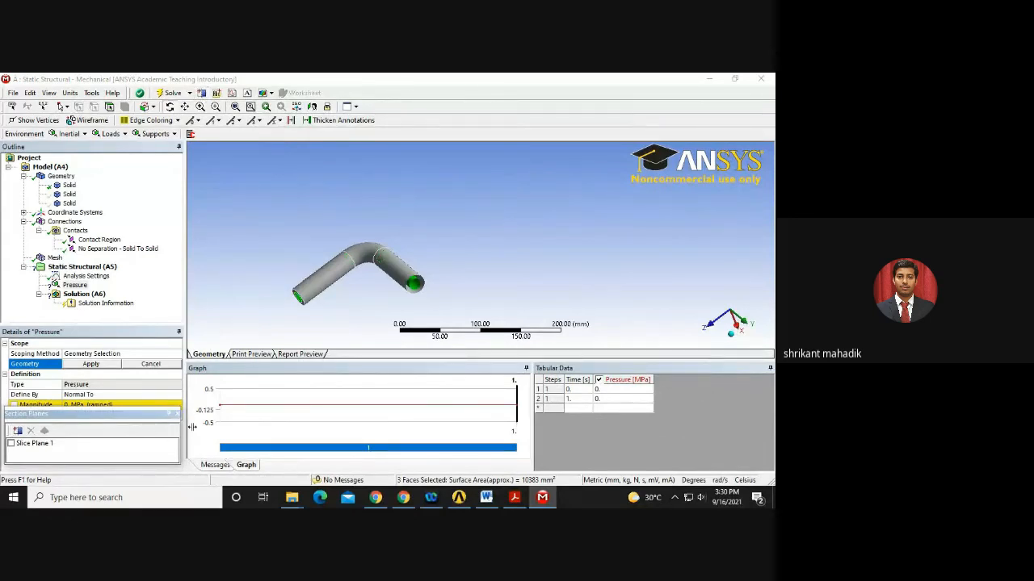
pyautogui.click(173, 414)
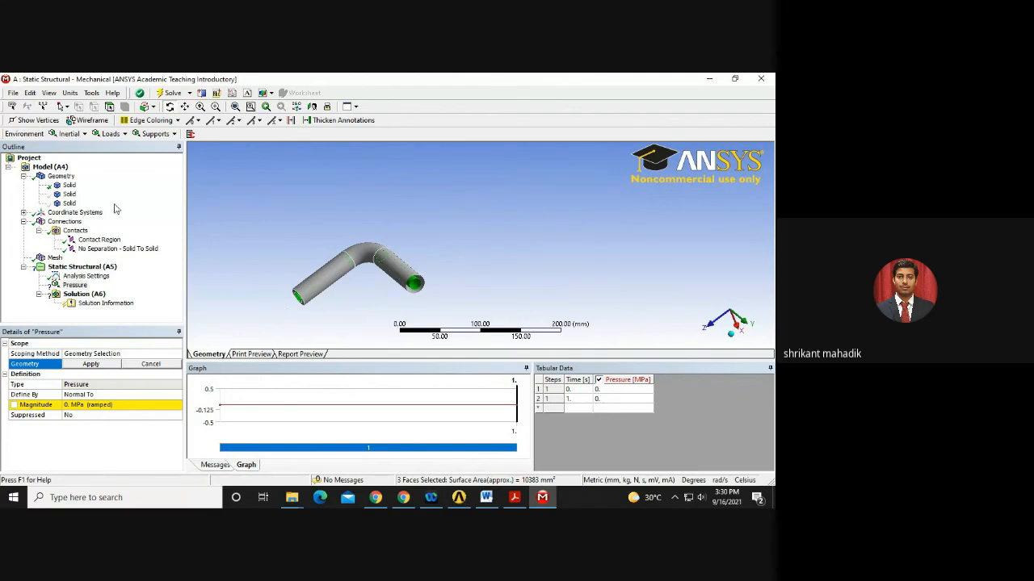
pyautogui.moveTo(373, 252); pyautogui.dragTo(423, 252, button='middle')
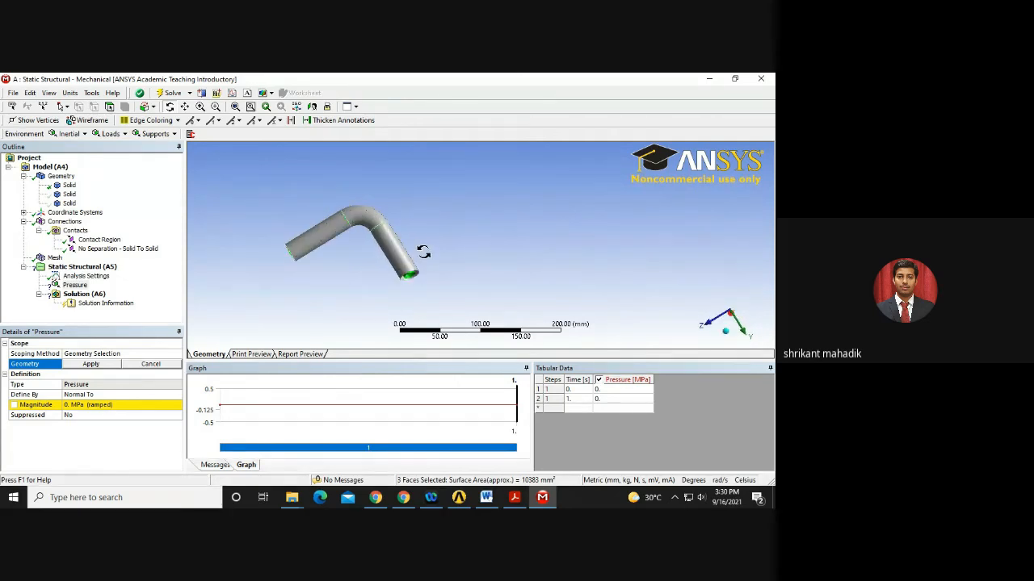
# Add the remaining faces and apply all 5 interior pipe faces to the Pressure load.
pyautogui.click(203, 93)
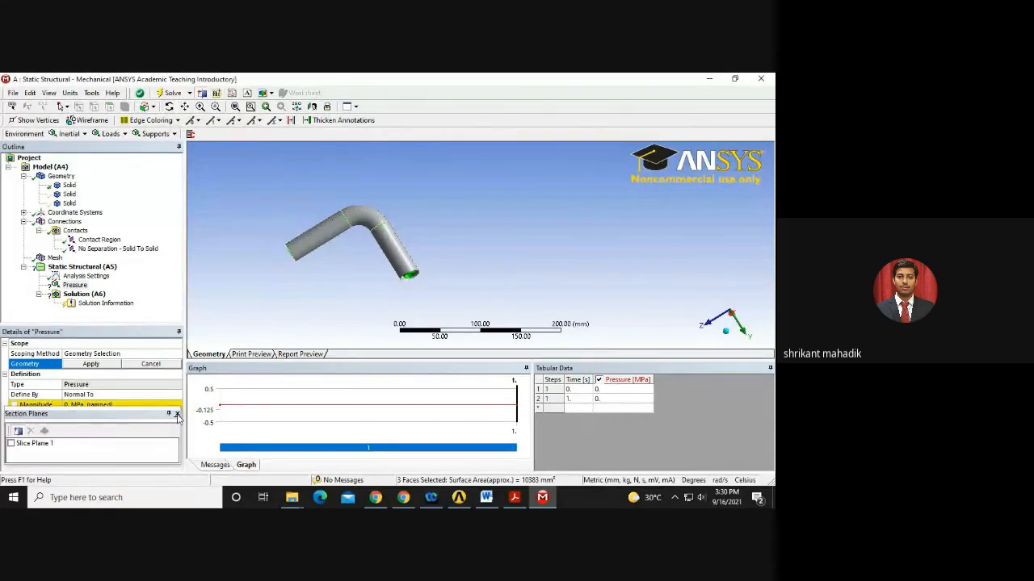
pyautogui.click(16, 434)
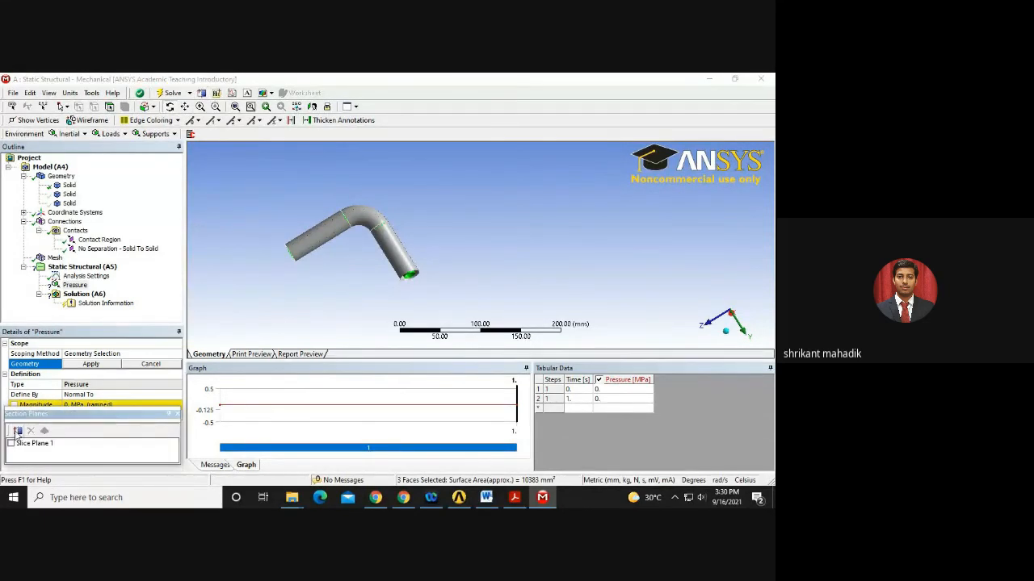
pyautogui.click(10, 444)
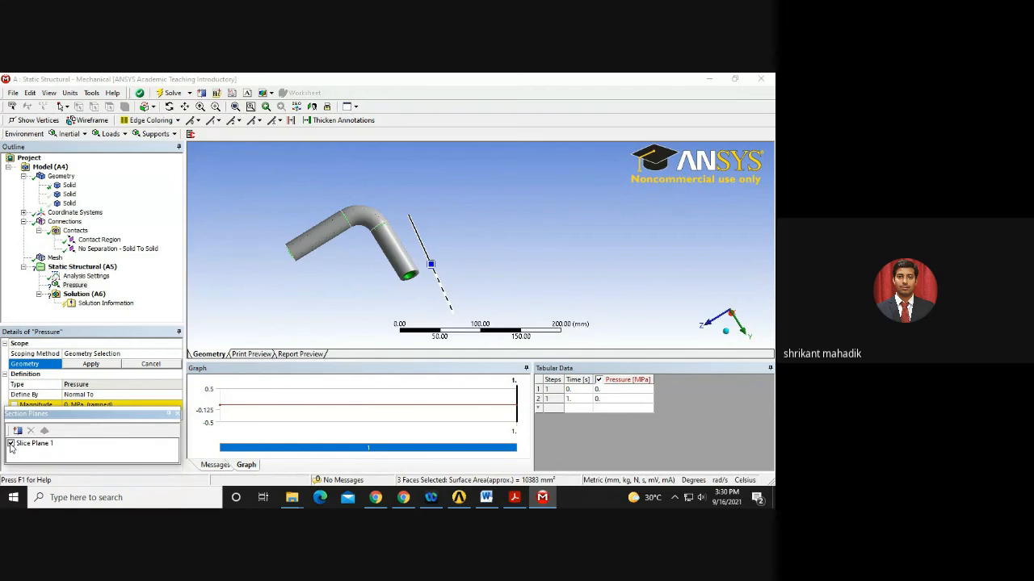
pyautogui.click(11, 444)
pyautogui.moveTo(410, 289); pyautogui.dragTo(514, 252, button='middle')
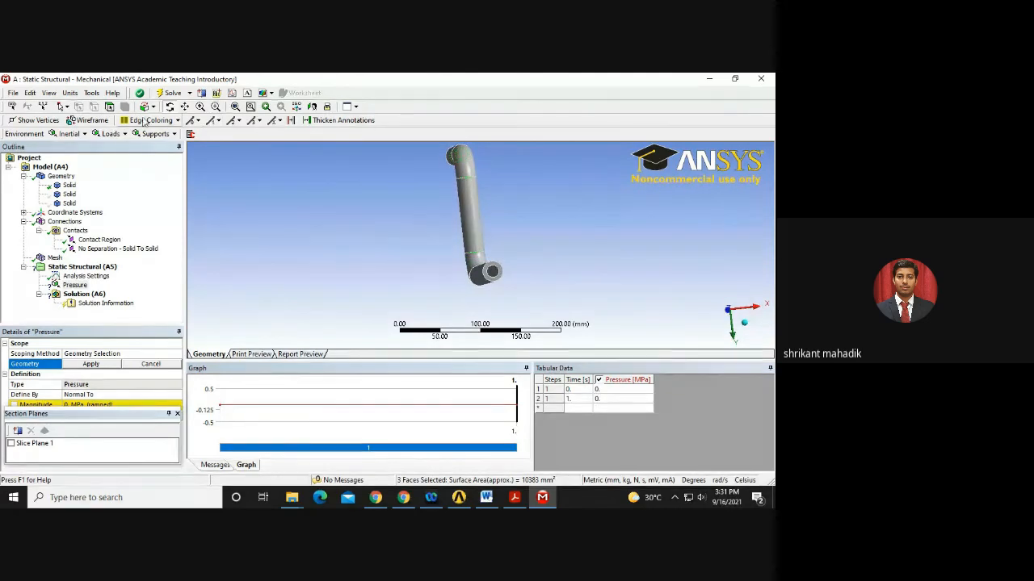
pyautogui.click(76, 286)
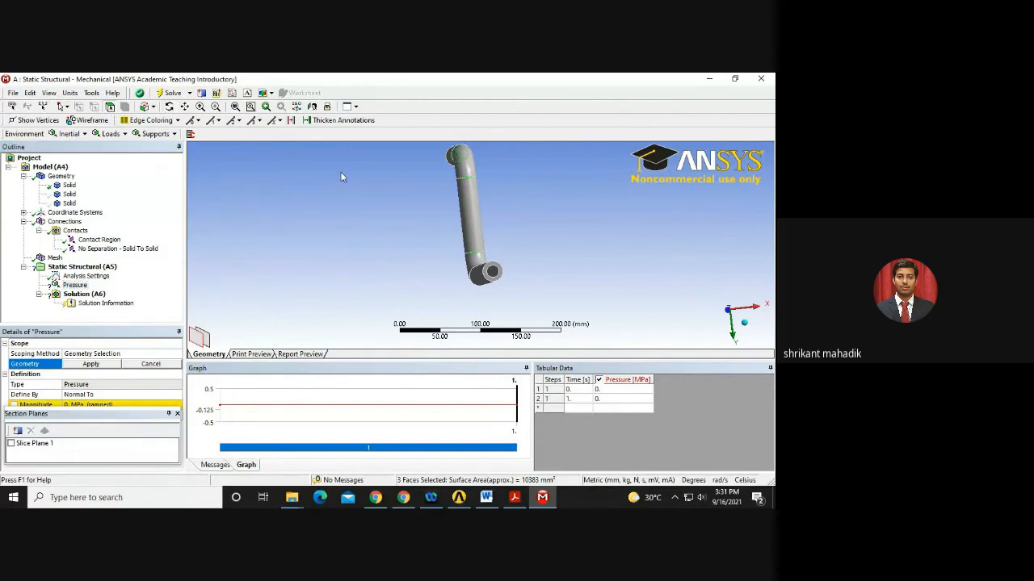
pyautogui.keyDown('ctrl'); pyautogui.click(492, 271); pyautogui.keyUp('ctrl')
pyautogui.moveTo(500, 301); pyautogui.dragTo(490, 295, button='middle')
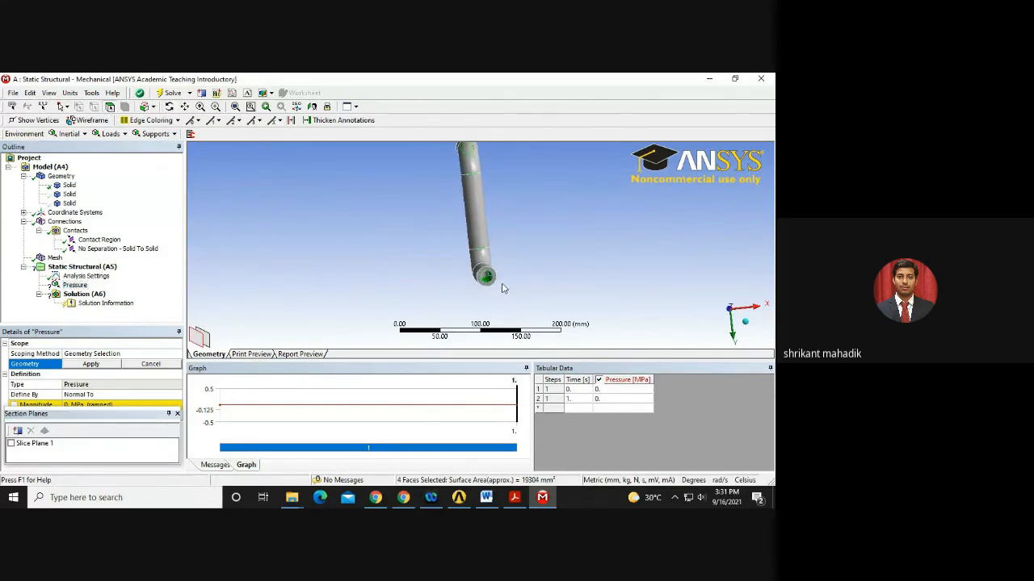
pyautogui.keyDown('ctrl'); pyautogui.click(490, 279); pyautogui.keyUp('ctrl')
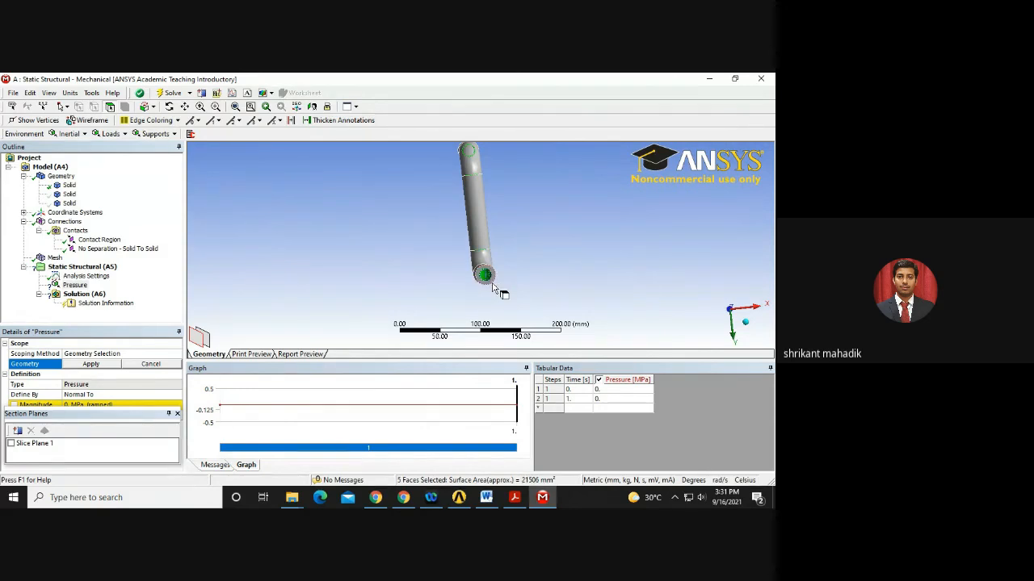
pyautogui.click(91, 365)
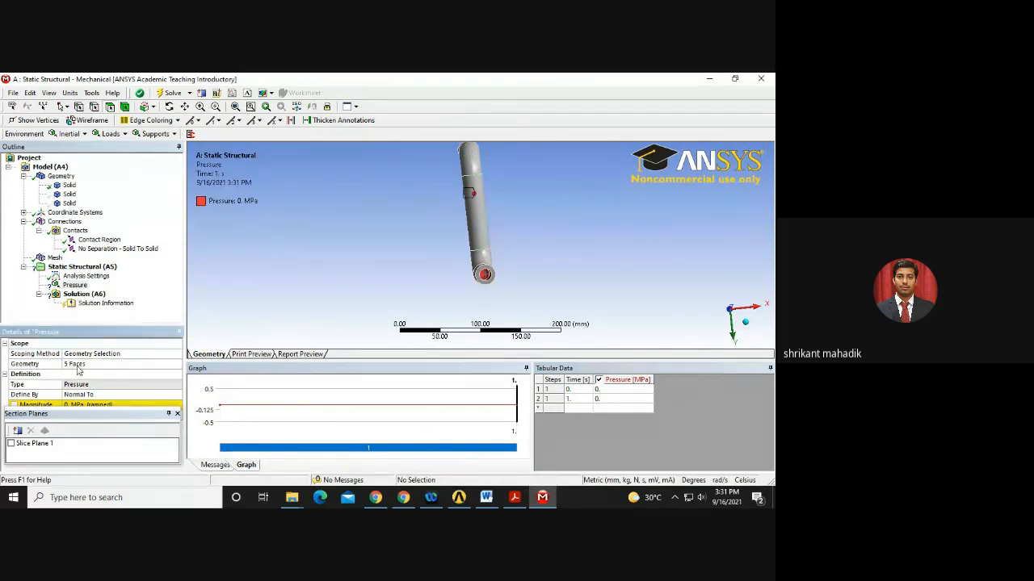
# Confirm the 5-face scope and enter a Pressure magnitude of 1 MPa.
pyautogui.click(79, 368)
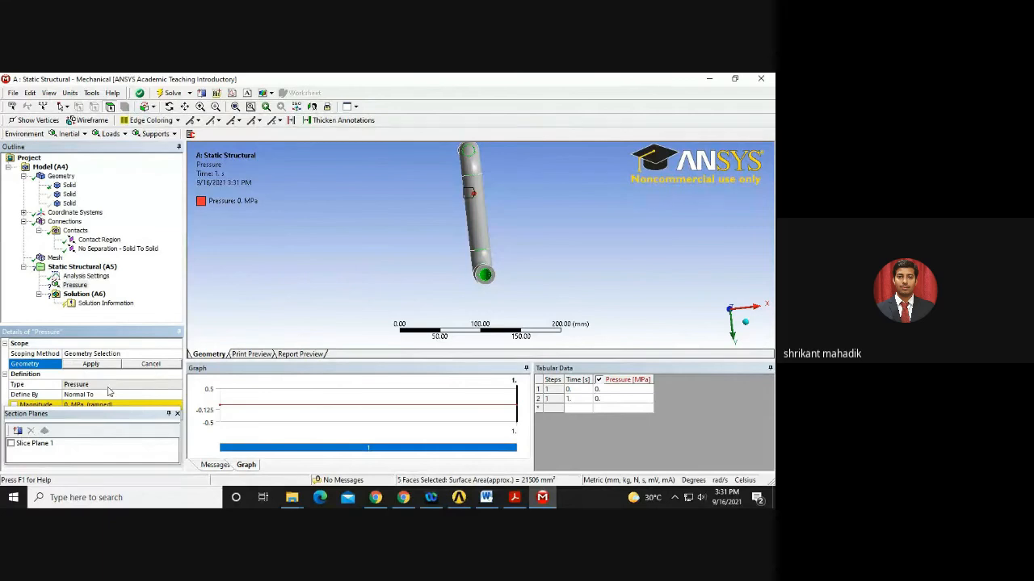
pyautogui.click(176, 414)
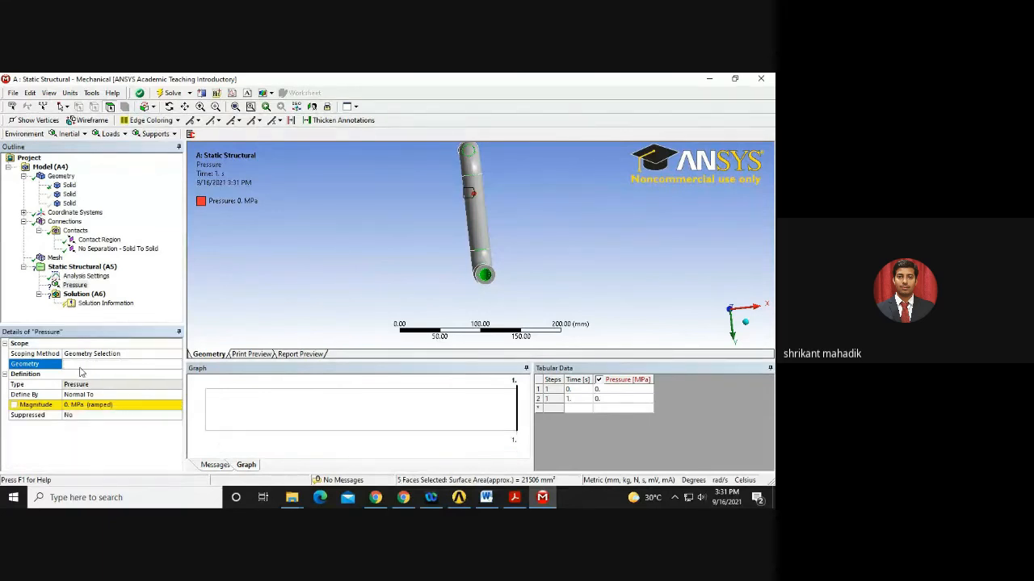
pyautogui.click(88, 364)
pyautogui.moveTo(526, 253)
pyautogui.mouseDown(button='middle')
pyautogui.moveTo(438, 251)
pyautogui.moveTo(528, 236)
pyautogui.moveTo(521, 242)
pyautogui.mouseUp(button='middle')
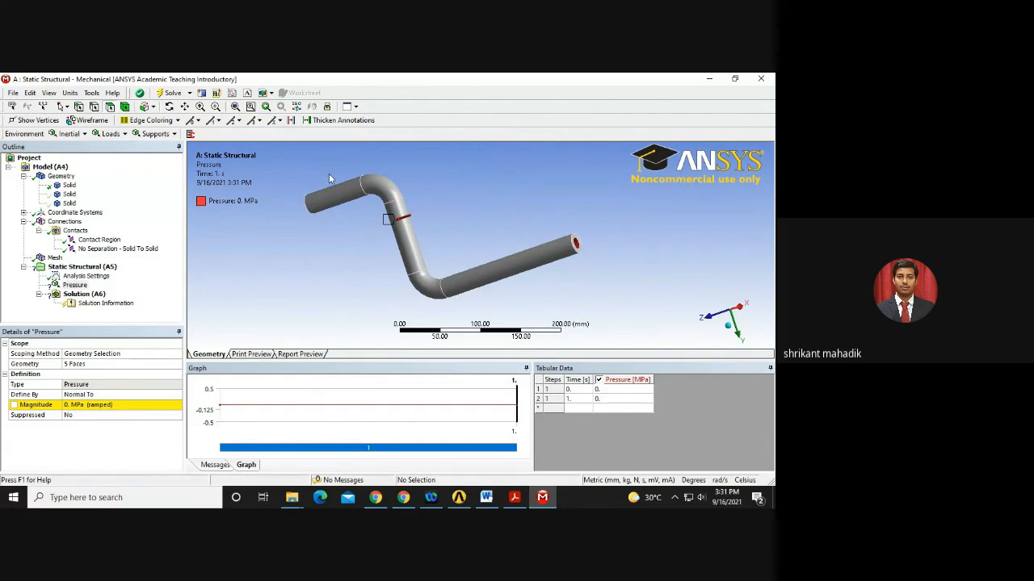
pyautogui.moveTo(358, 264); pyautogui.dragTo(388, 242, button='middle')
pyautogui.click(513, 497)
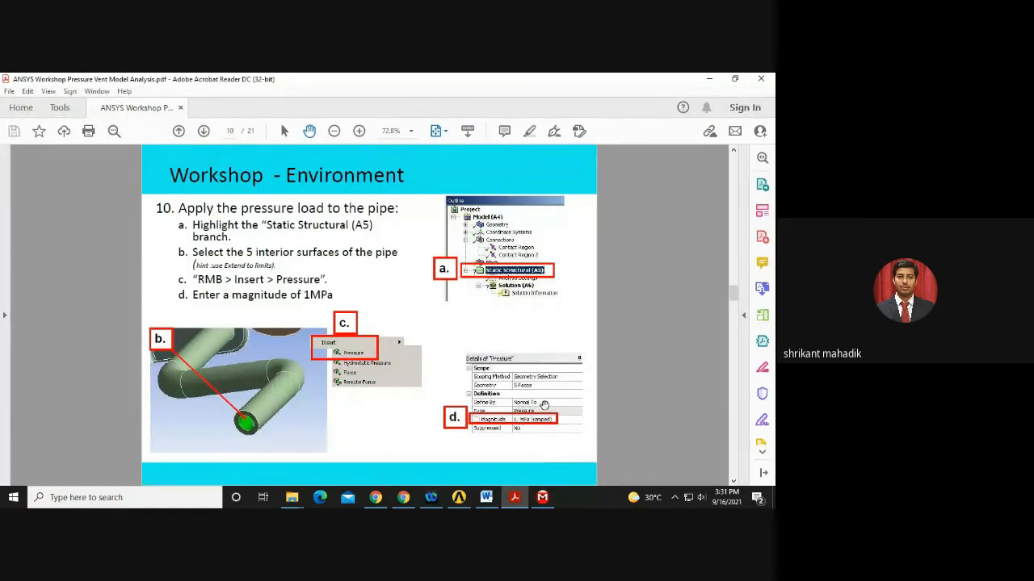
pyautogui.click(515, 500)
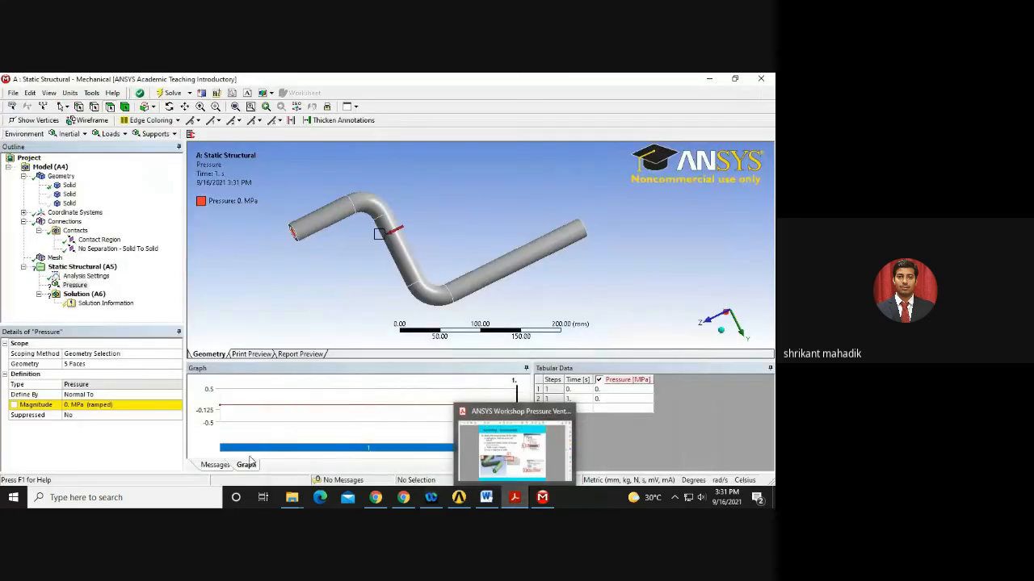
pyautogui.click(110, 406)
pyautogui.write('1')
pyautogui.press('Return')
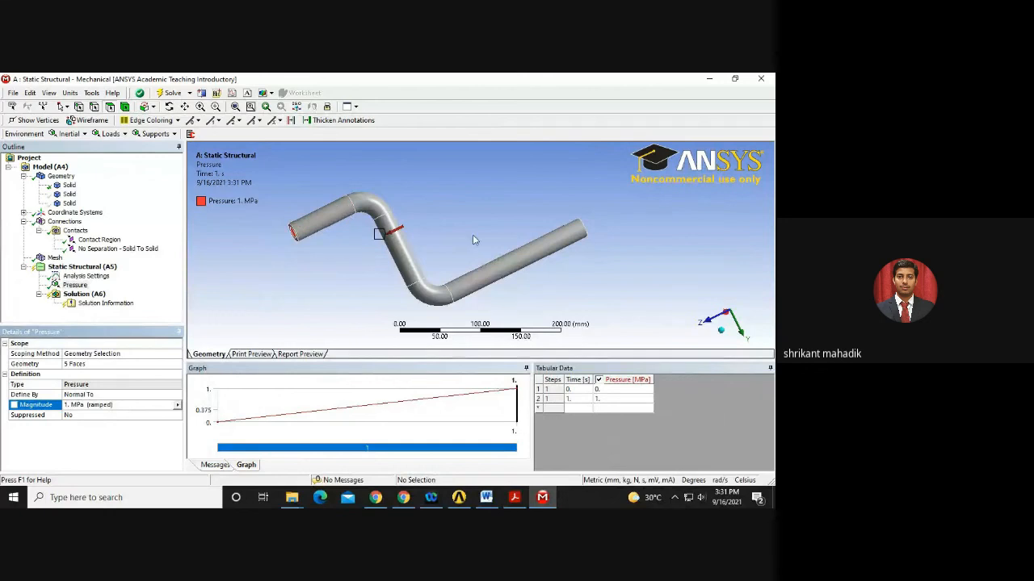
# Show the expansion chamber and bracket bodies again and hide the bent pipe.
pyautogui.rightClick(70, 194)
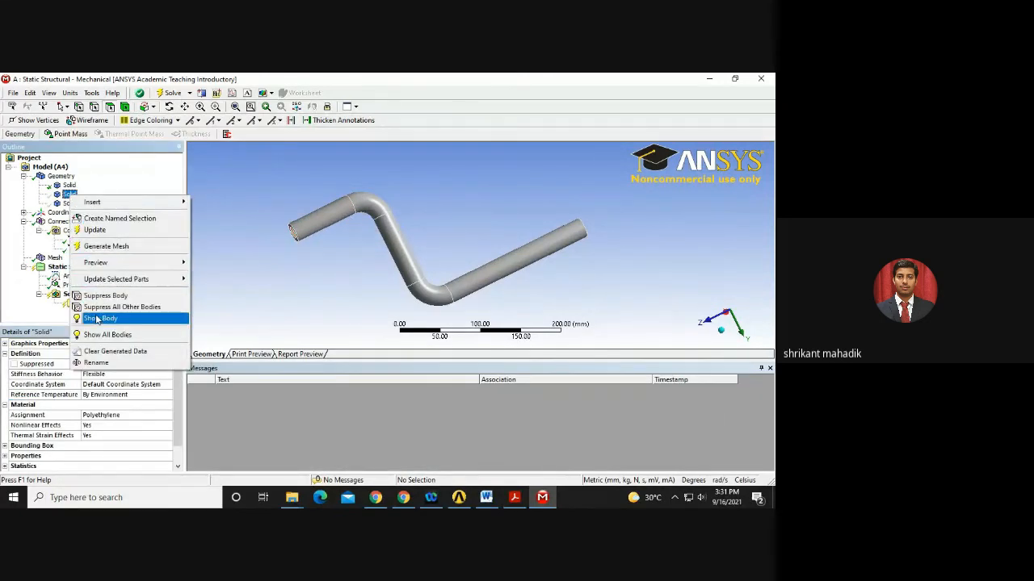
pyautogui.click(97, 319)
pyautogui.rightClick(69, 204)
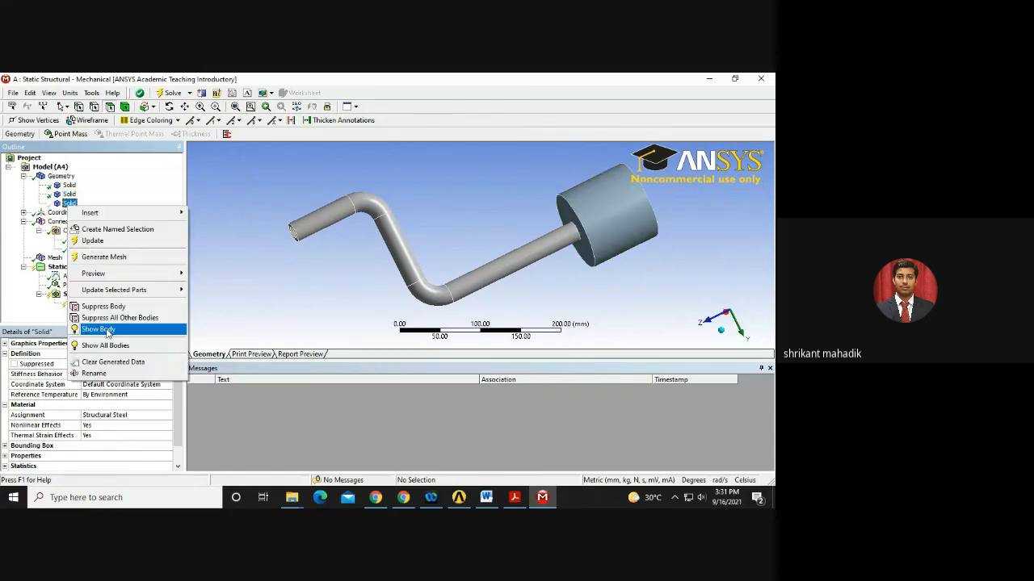
pyautogui.click(107, 332)
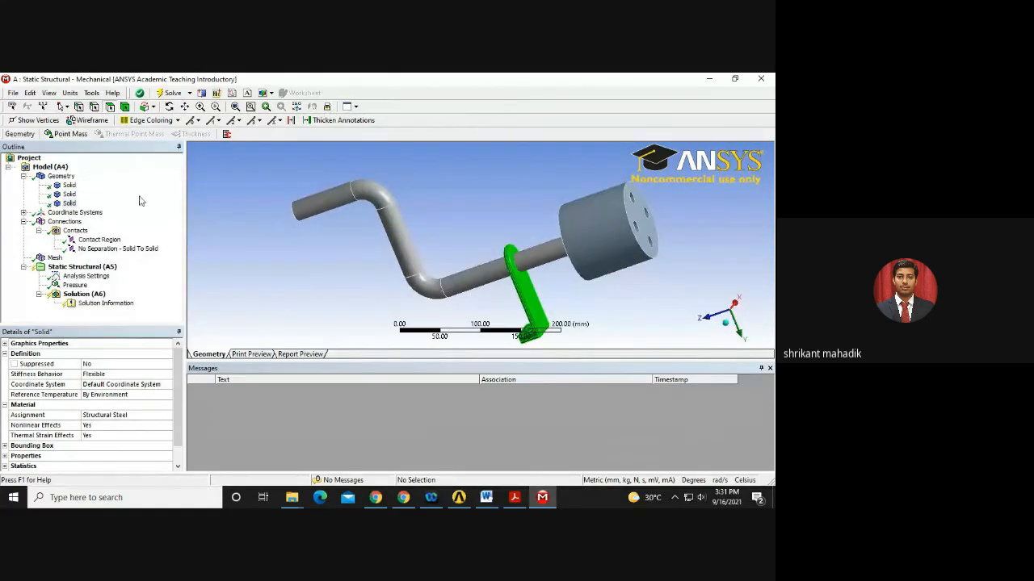
pyautogui.rightClick(70, 185)
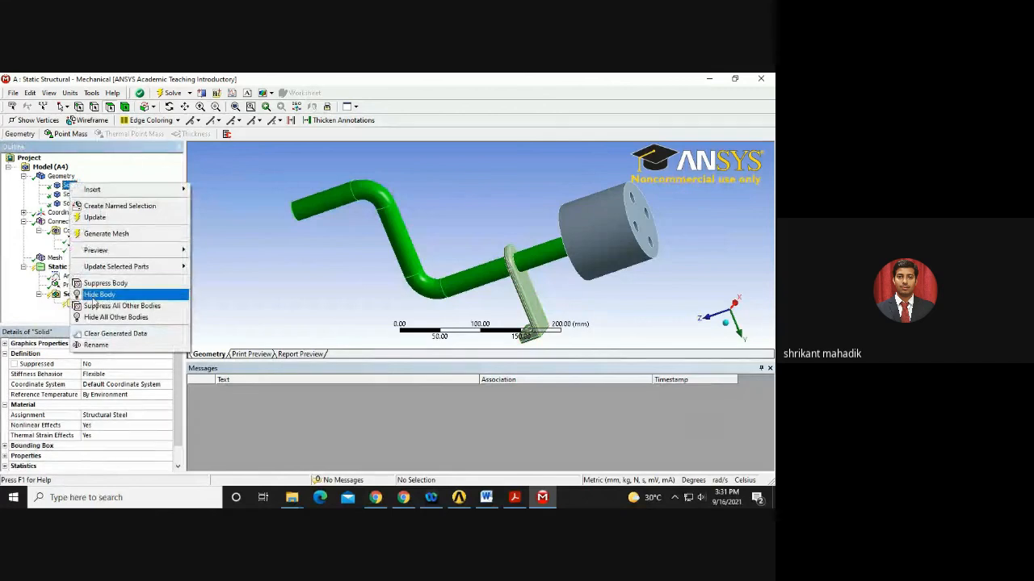
pyautogui.click(94, 298)
pyautogui.moveTo(519, 261); pyautogui.dragTo(717, 223, button='middle')
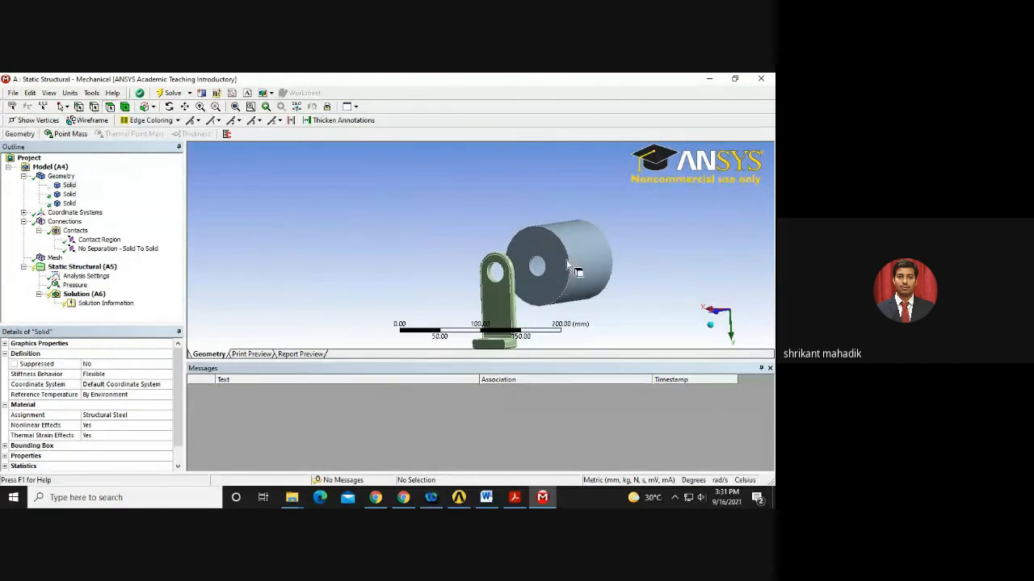
# Insert a second pressure load and select the three inner hole faces of the expansion chamber.
pyautogui.click(81, 266)
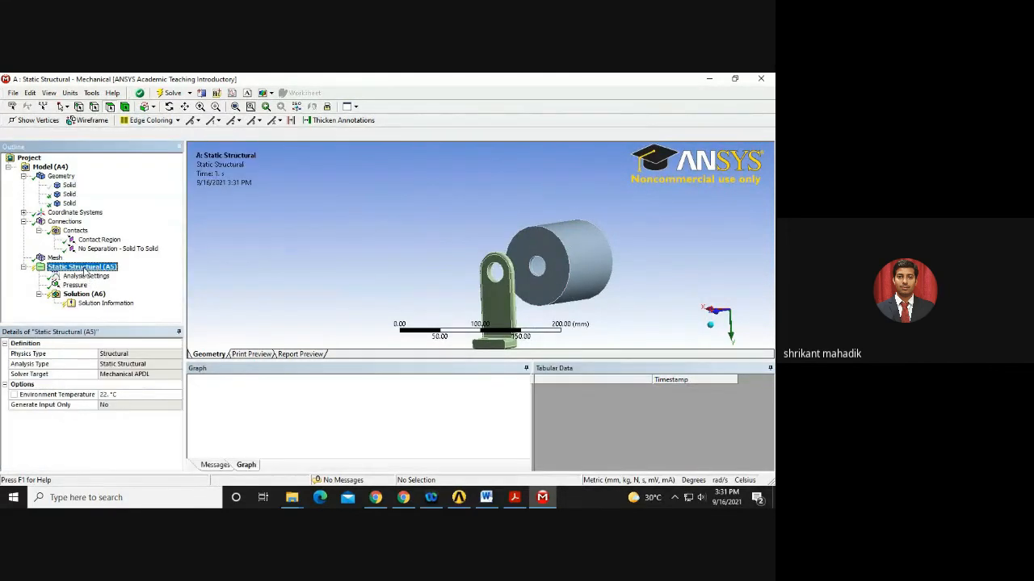
pyautogui.click(111, 134)
pyautogui.click(117, 147)
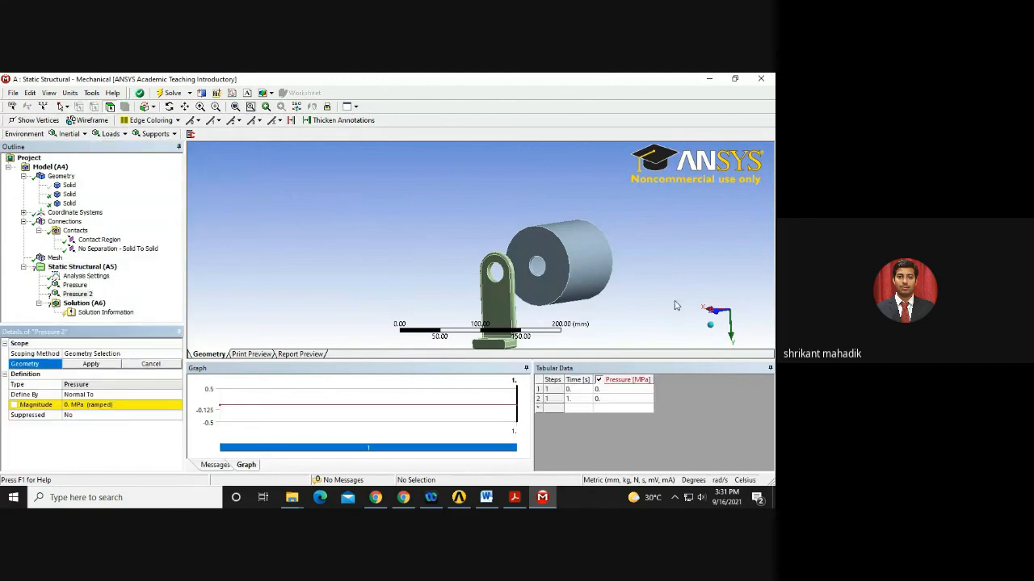
pyautogui.click(539, 268)
pyautogui.moveTo(551, 283); pyautogui.dragTo(410, 296, button='middle')
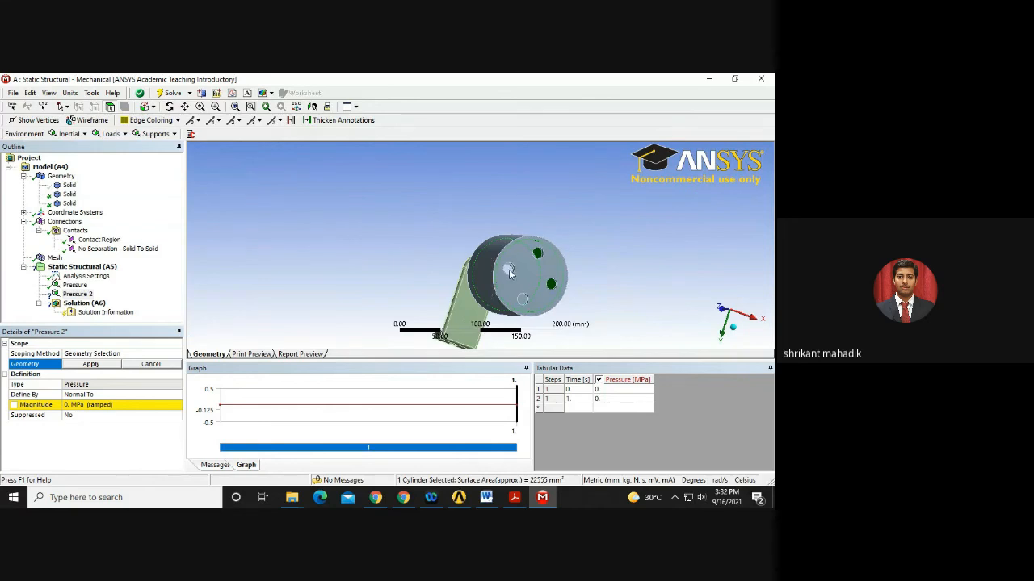
pyautogui.moveTo(509, 272); pyautogui.dragTo(719, 281, button='middle')
pyautogui.keyDown('ctrl'); pyautogui.click(452, 278); pyautogui.keyUp('ctrl')
pyautogui.moveTo(579, 231)
pyautogui.mouseDown(button='middle')
pyautogui.moveTo(614, 215)
pyautogui.moveTo(628, 223)
pyautogui.moveTo(596, 230)
pyautogui.mouseUp(button='middle')
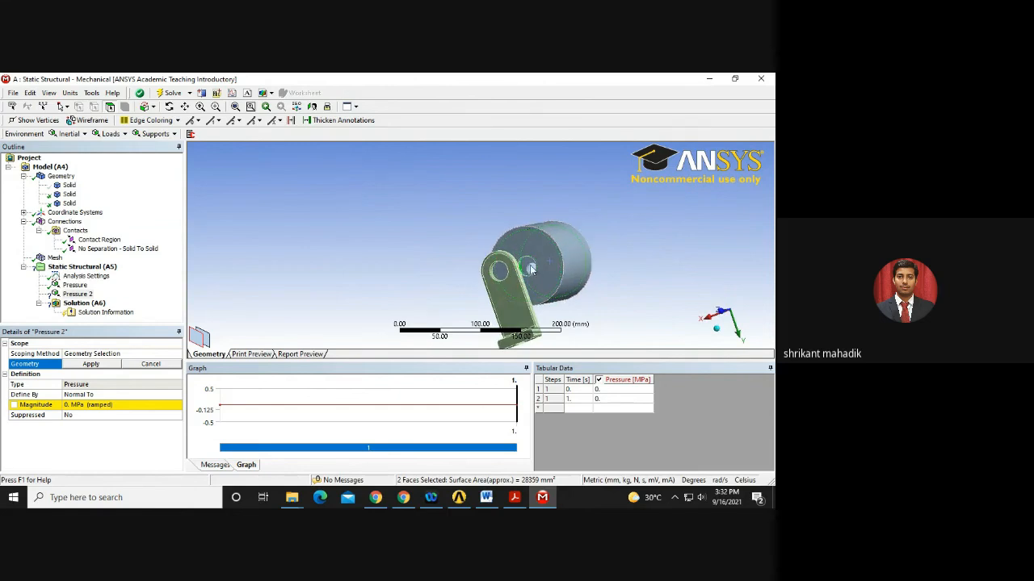
pyautogui.moveTo(613, 265); pyautogui.dragTo(297, 260, button='middle')
# Apply the three chamber faces to Pressure 2 and set its magnitude to 0.2 MPa.
pyautogui.click(95, 365)
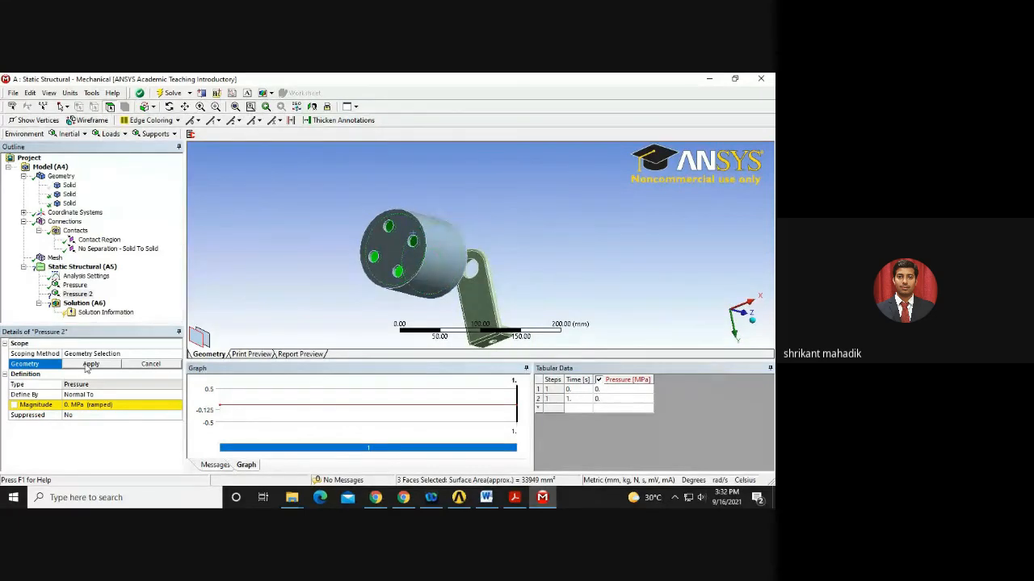
pyautogui.click(93, 406)
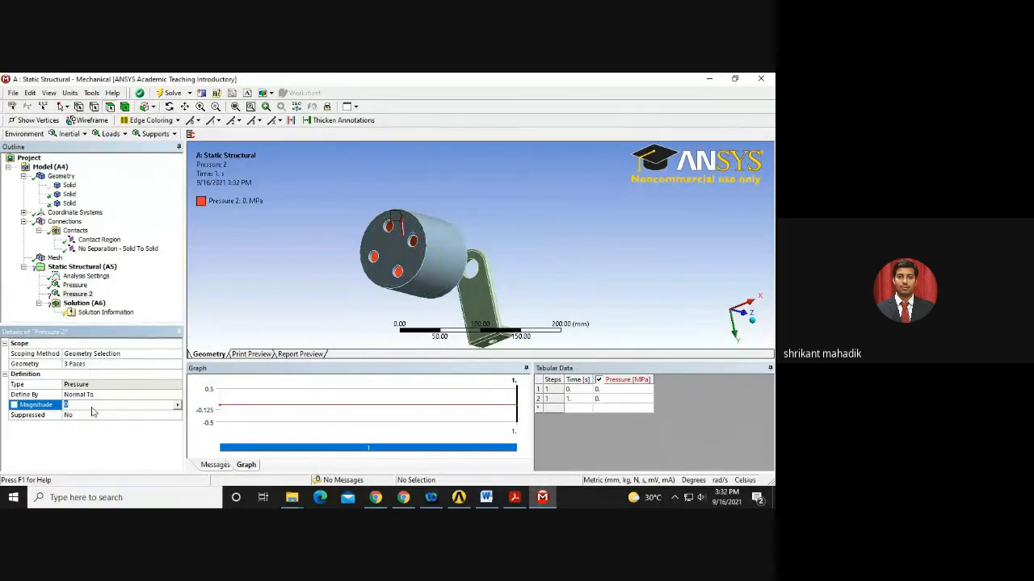
pyautogui.write('0.2')
pyautogui.press('Return')
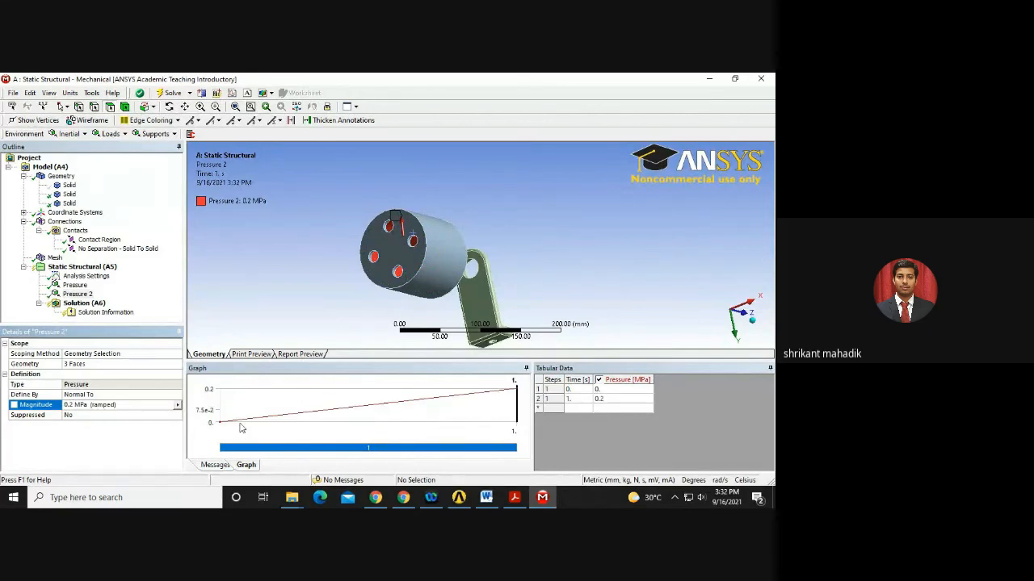
# Scroll the workshop PDF down to page 12 on pipe constraints.
pyautogui.click(514, 498)
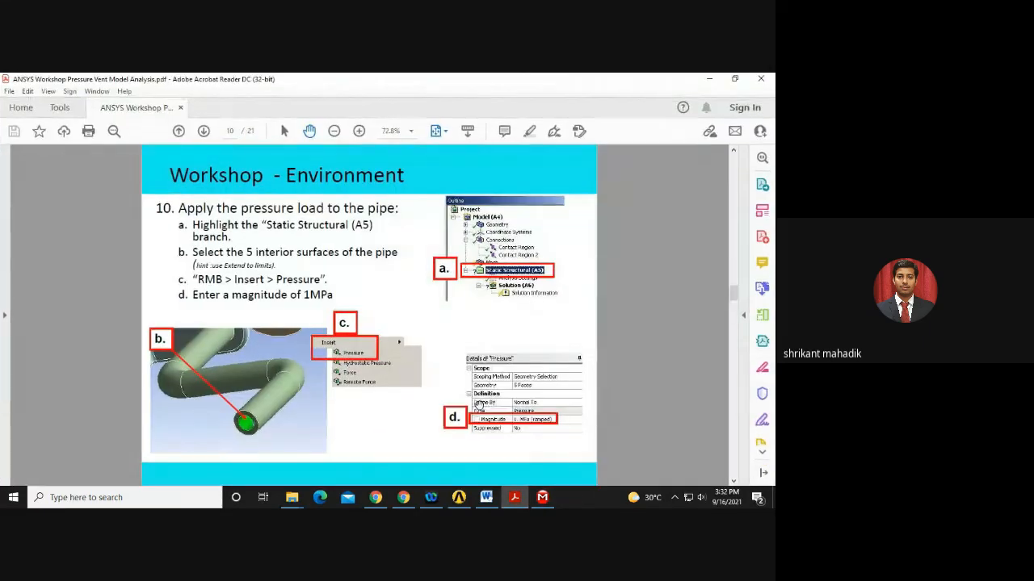
pyautogui.scroll(-2, 302, 329)
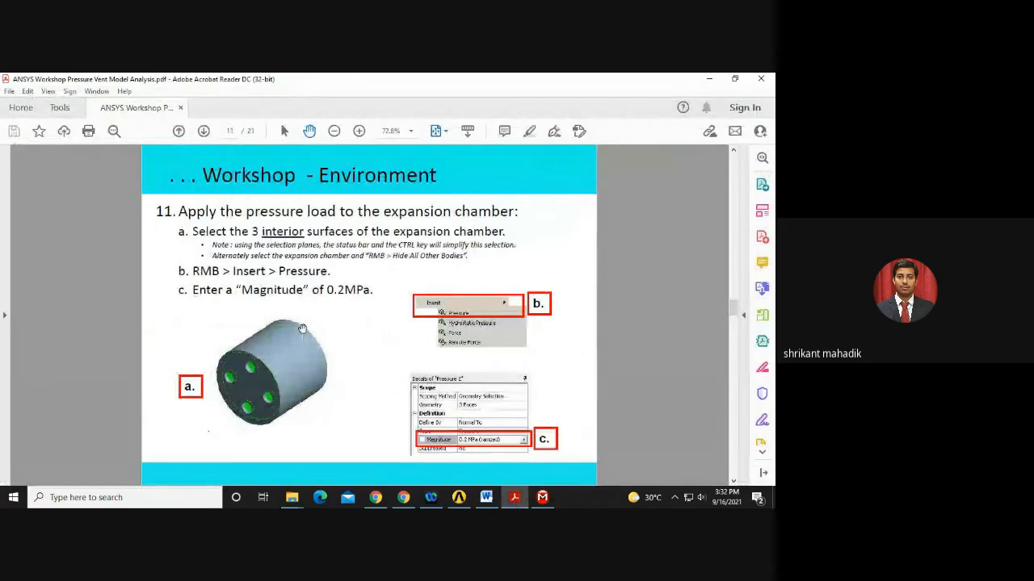
pyautogui.scroll(-2, 414, 335)
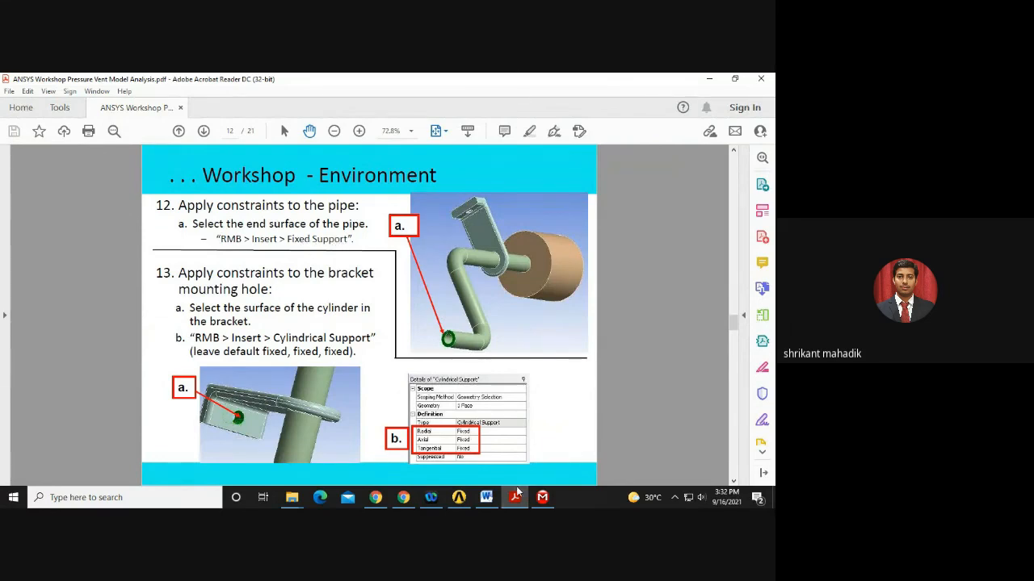
# Return to Mechanical with the Static Structural (A5) analysis selected.
pyautogui.hotkey('alt', 'Tab')
pyautogui.click(80, 266)
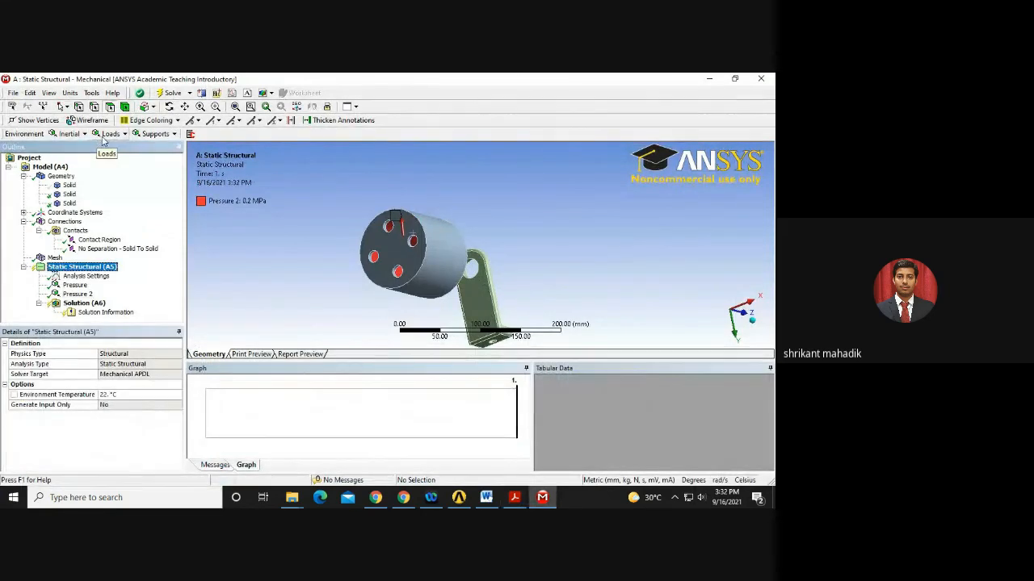
pyautogui.click(105, 135)
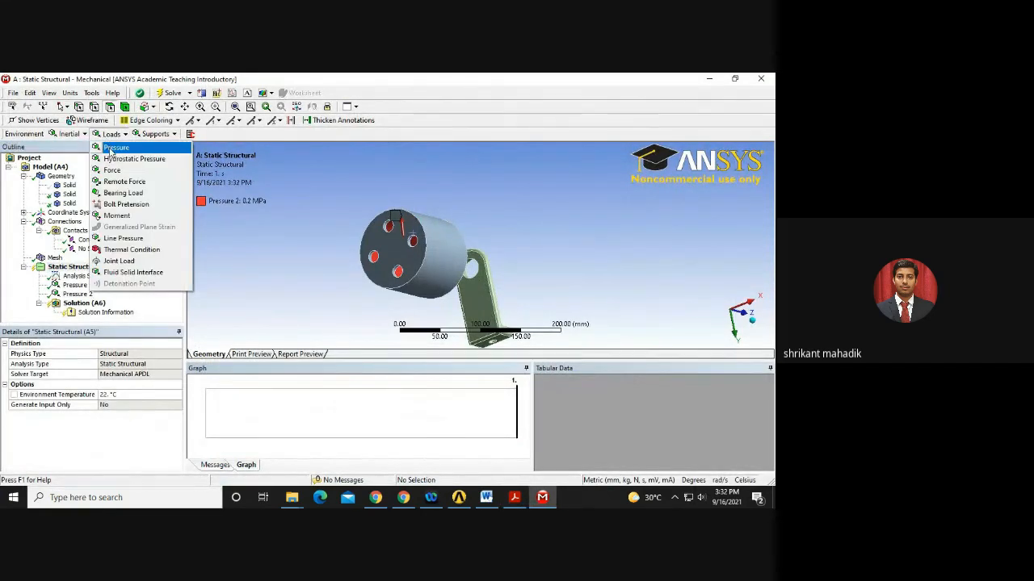
# Insert a Fixed Support and make the hidden pipe body visible again.
pyautogui.click(153, 134)
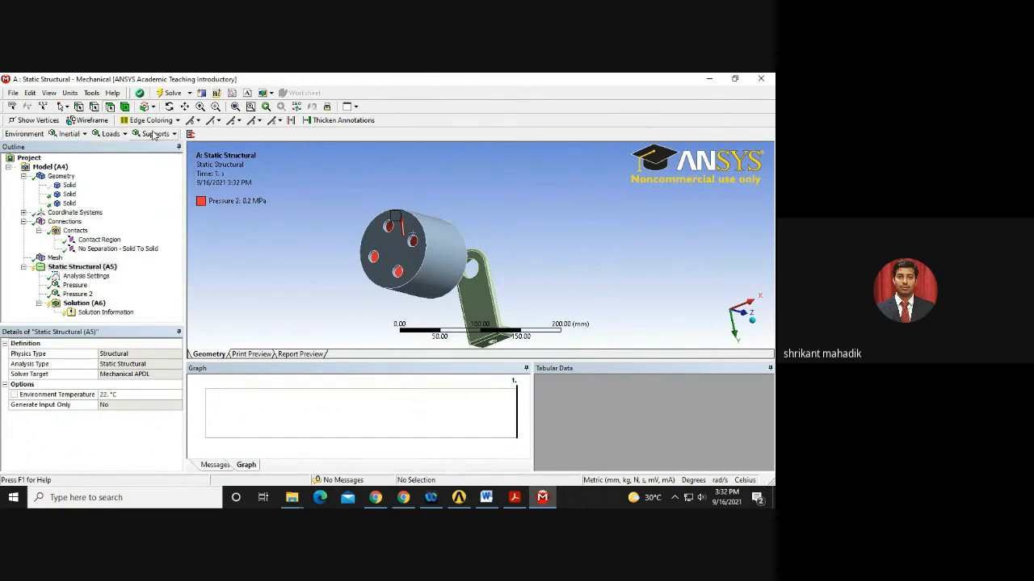
pyautogui.click(153, 134)
pyautogui.click(162, 148)
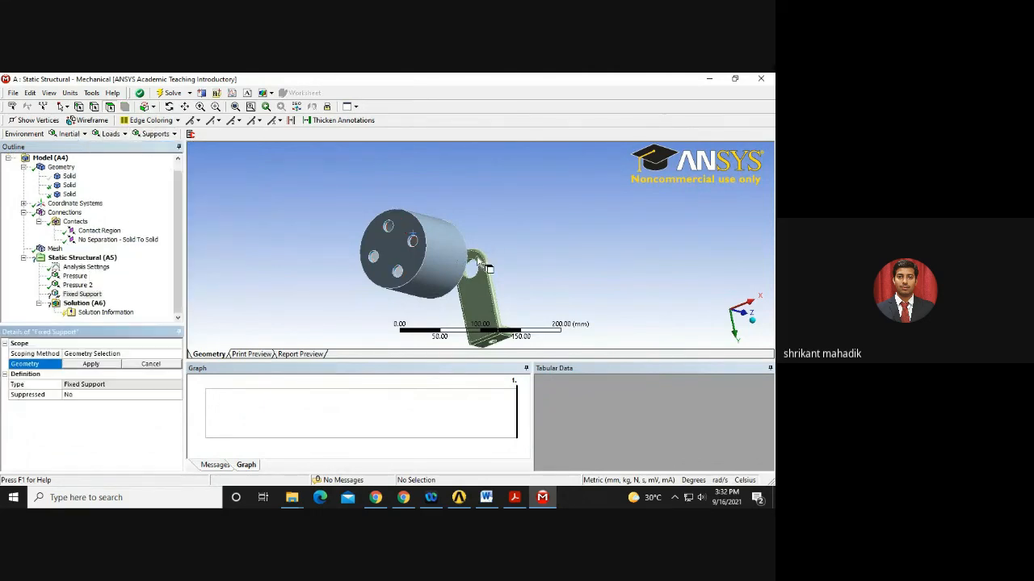
pyautogui.rightClick(58, 176)
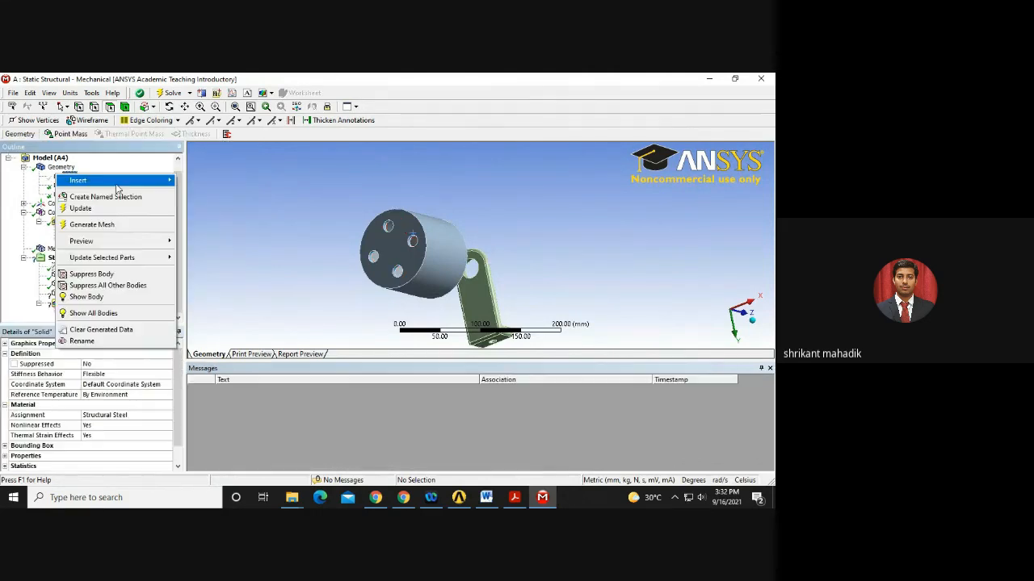
pyautogui.click(101, 298)
# Scope the Fixed Support to the pipe's end face.
pyautogui.moveTo(458, 238); pyautogui.dragTo(546, 202, button='middle')
pyautogui.click(570, 192)
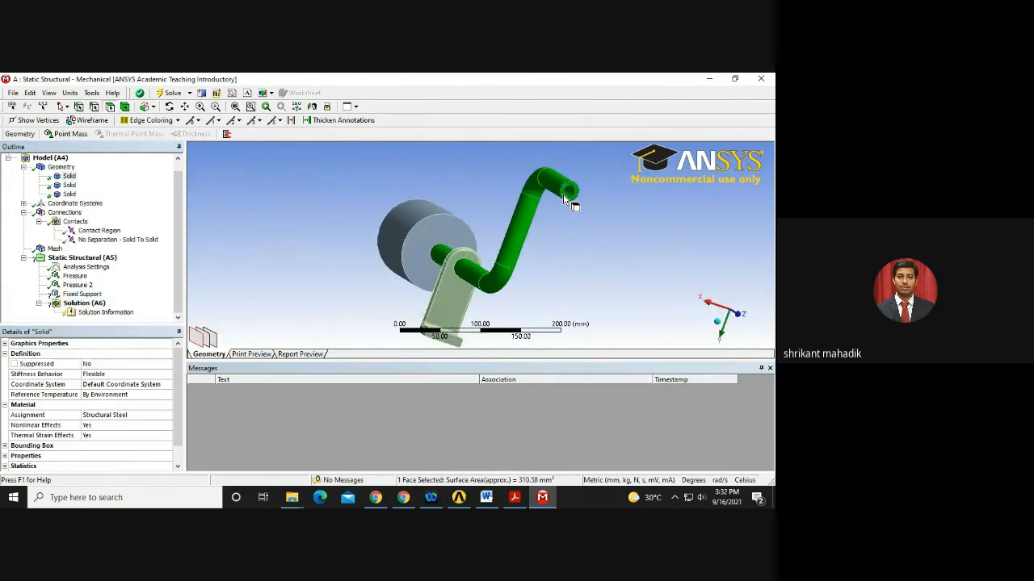
pyautogui.click(565, 198)
pyautogui.click(564, 197)
pyautogui.click(81, 295)
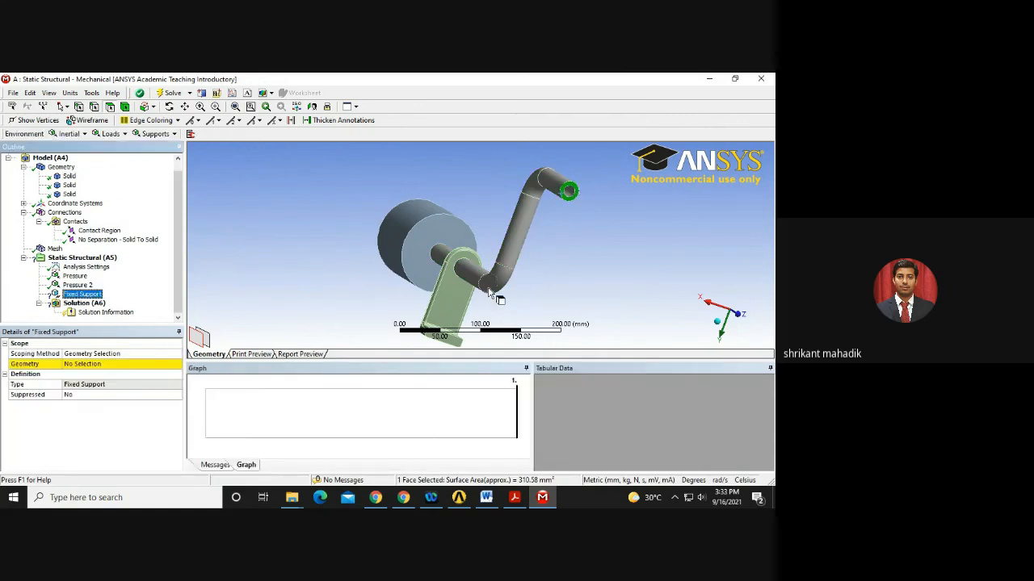
pyautogui.moveTo(488, 294); pyautogui.dragTo(506, 248, button='middle')
pyautogui.click(92, 364)
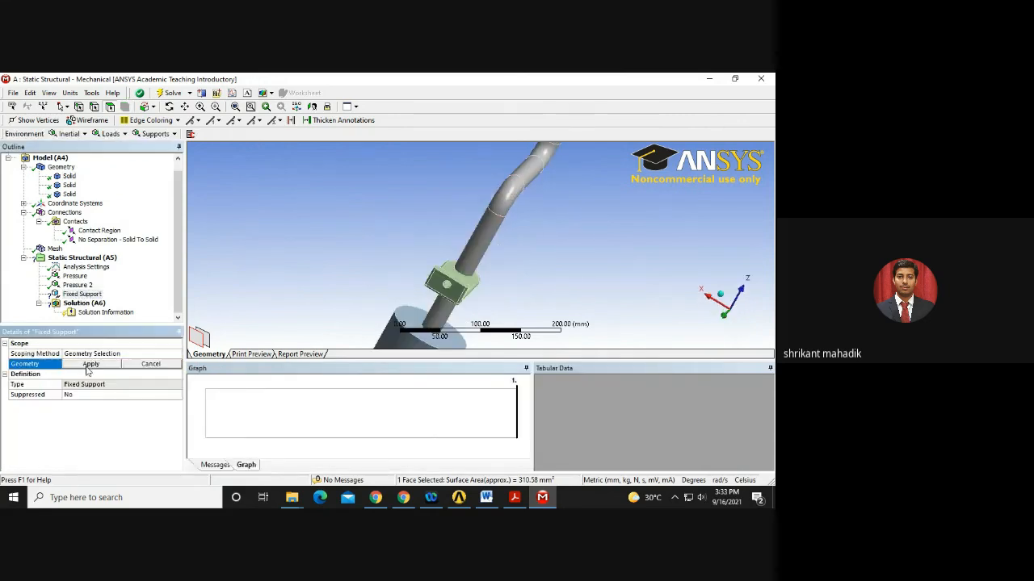
pyautogui.click(86, 365)
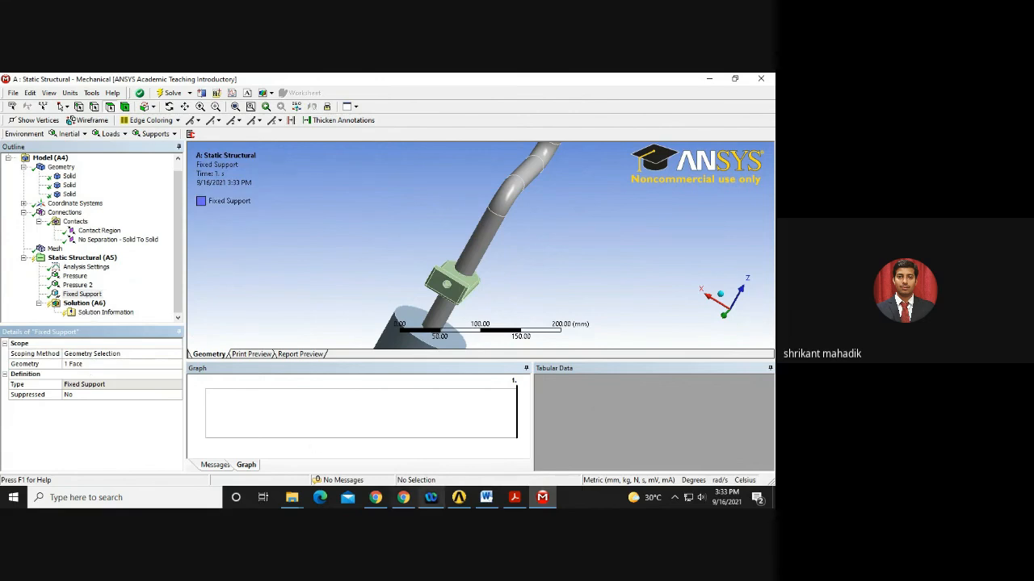
pyautogui.click(517, 500)
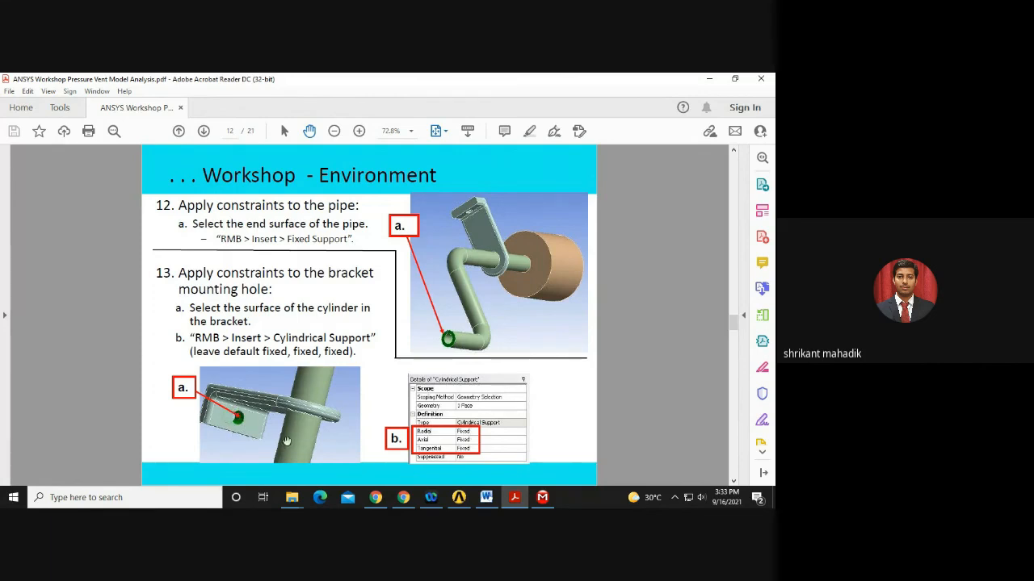
# Return to ANSYS Mechanical after reading the bracket-hole constraint step on page 12.
pyautogui.click(542, 497)
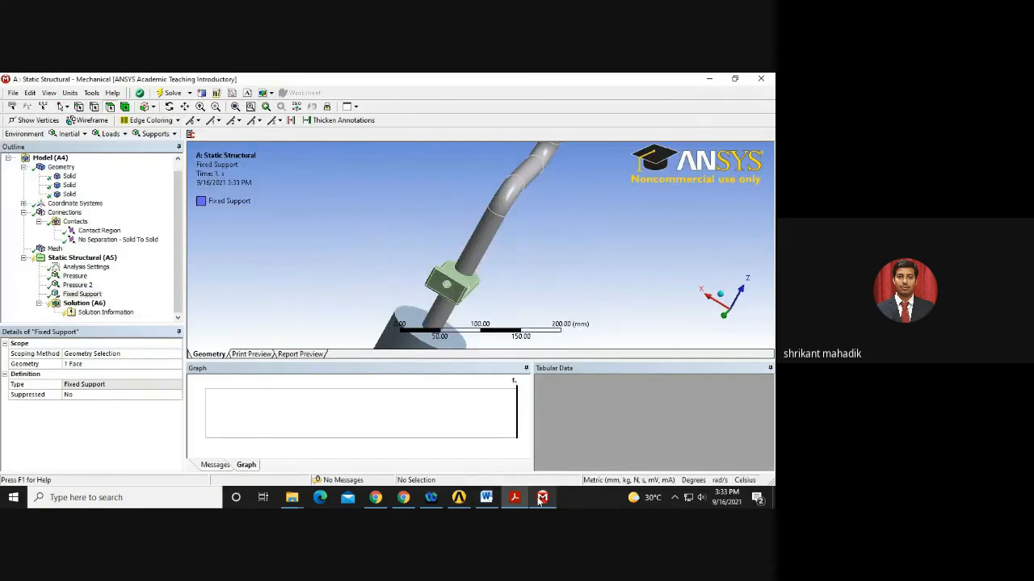
# Add a Cylindrical Support on the bracket's mounting-hole cylinder face.
pyautogui.click(81, 257)
pyautogui.click(110, 134)
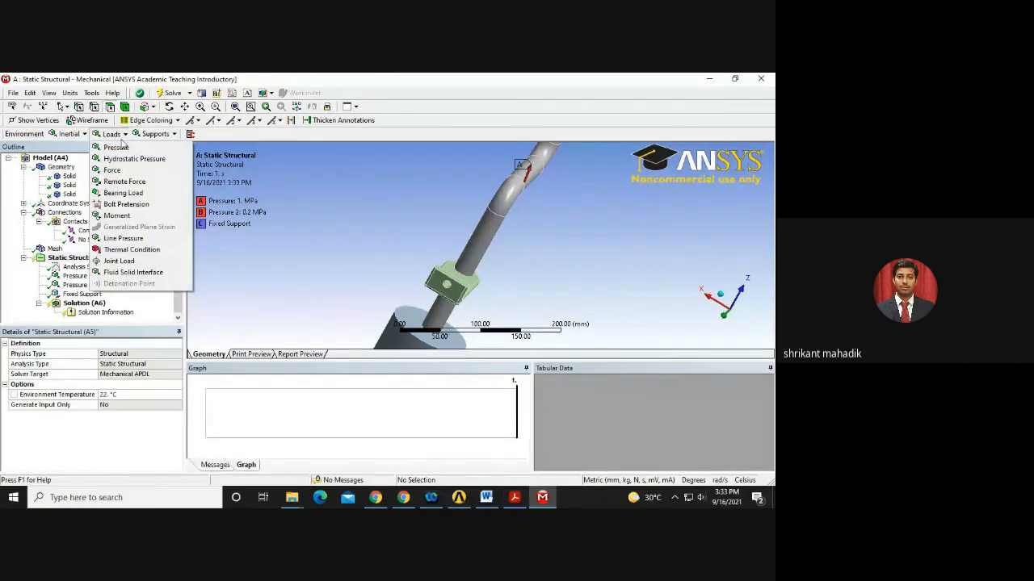
pyautogui.click(149, 134)
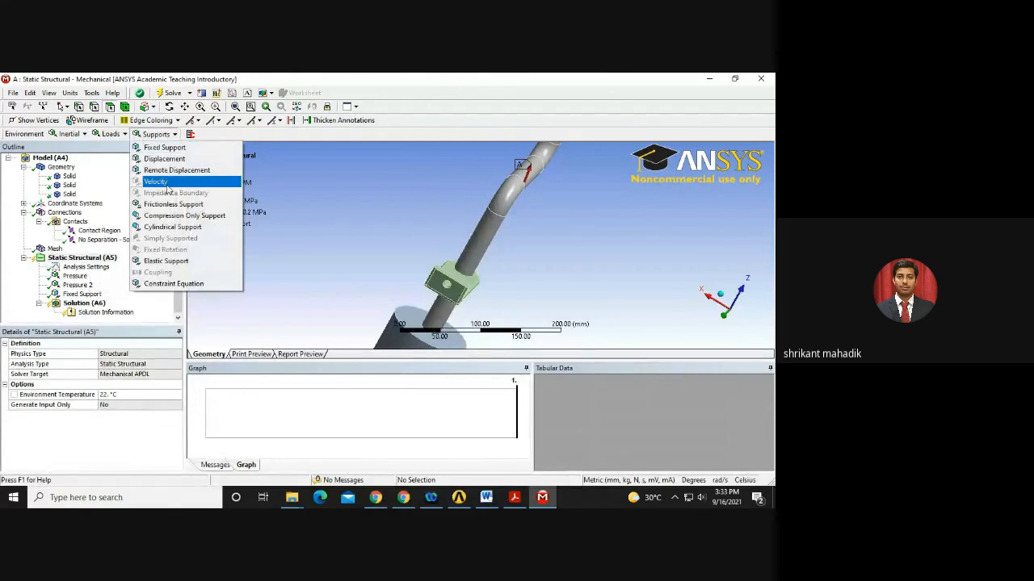
pyautogui.click(179, 227)
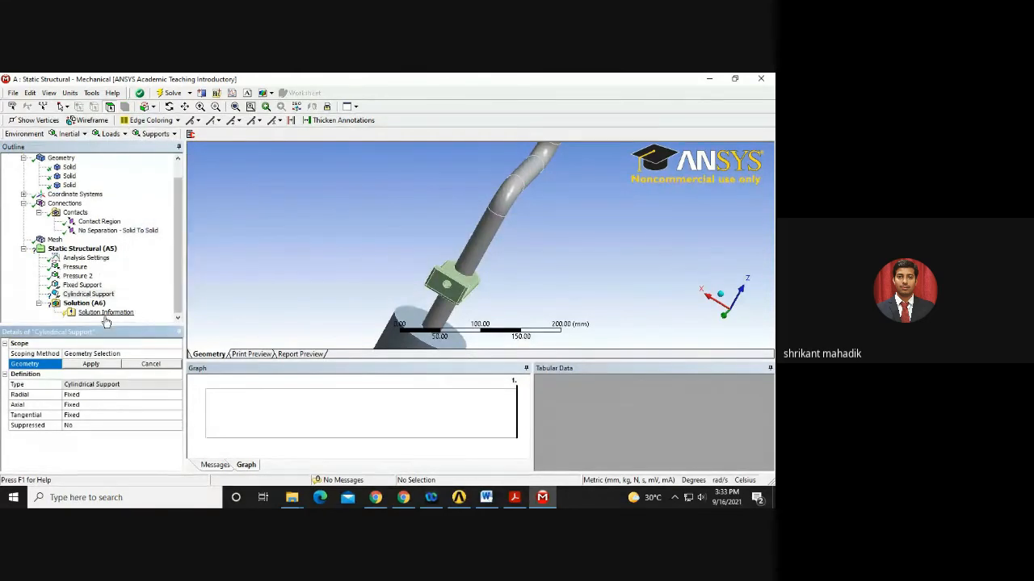
pyautogui.click(459, 293)
pyautogui.moveTo(458, 293); pyautogui.dragTo(319, 326, button='middle')
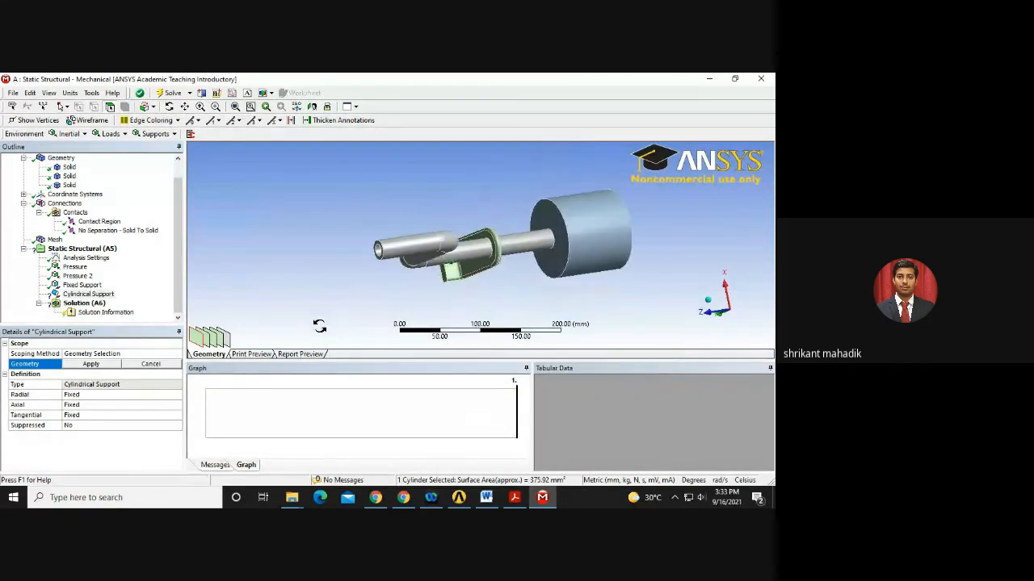
pyautogui.click(93, 363)
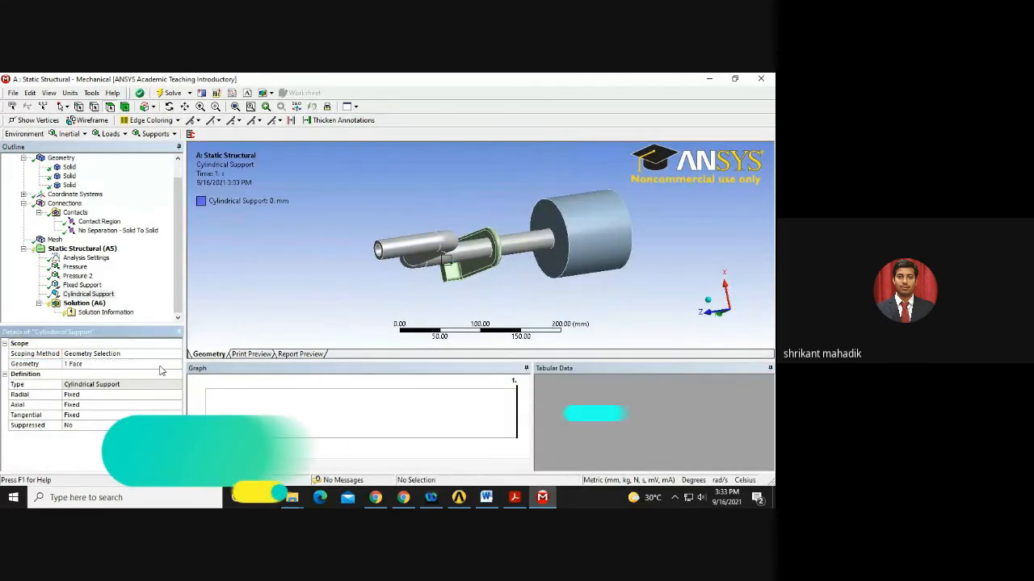
pyautogui.click(514, 497)
# Following step 14 of the guide, apply a Frictionless Support to the bracket's back face.
pyautogui.scroll(-2, 492, 397)
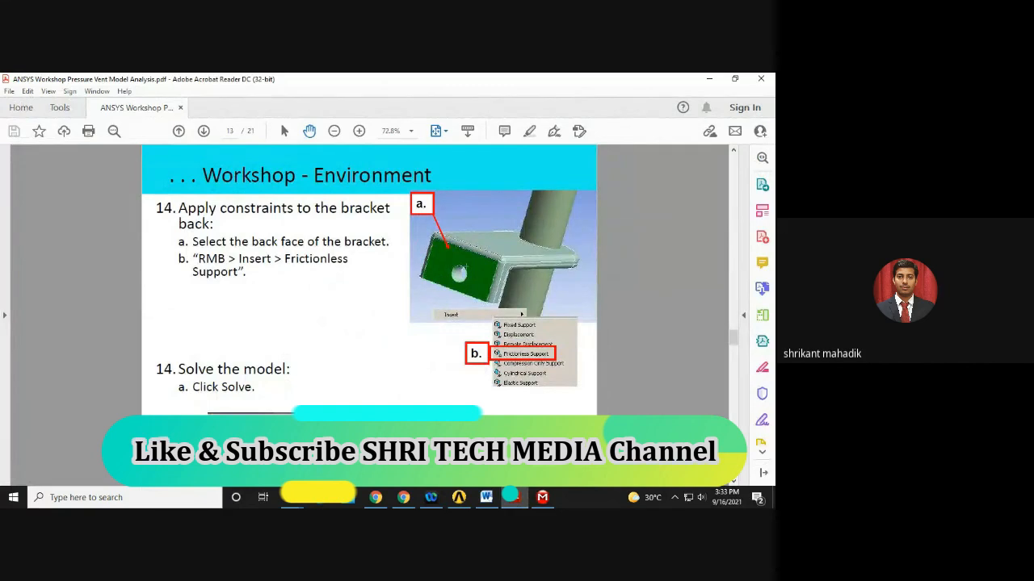
pyautogui.click(541, 497)
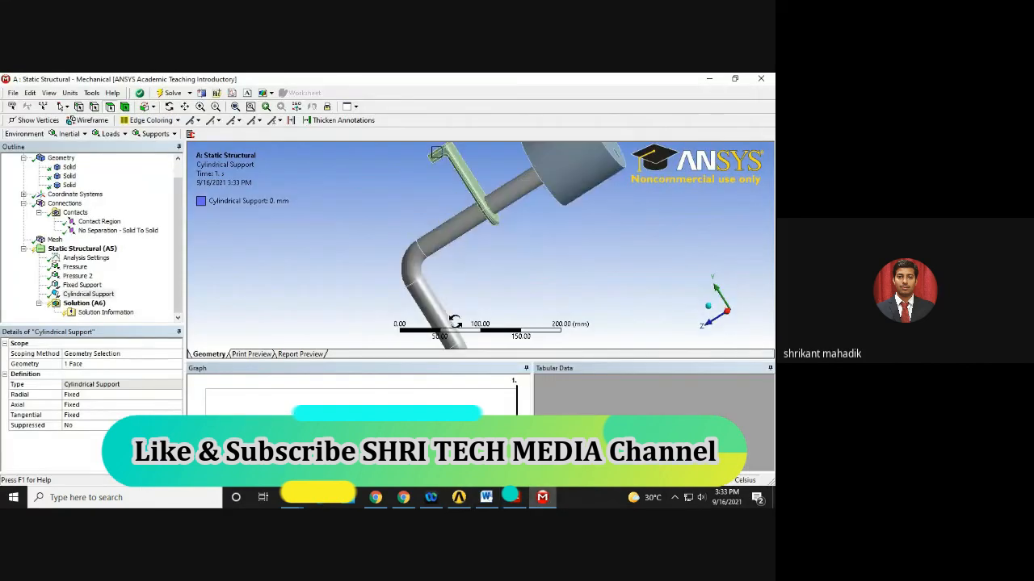
pyautogui.moveTo(454, 322); pyautogui.dragTo(442, 242)
pyautogui.click(156, 133)
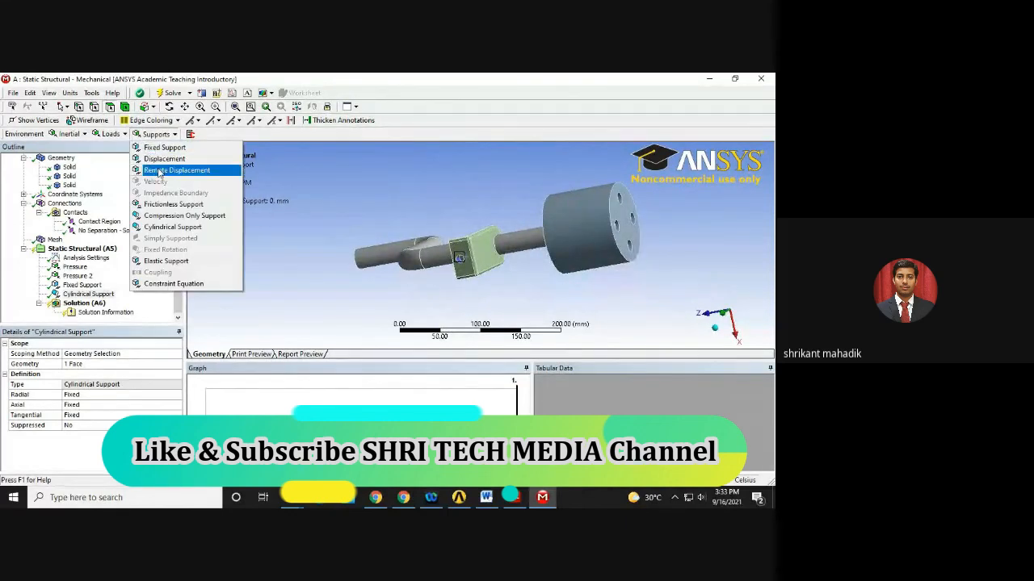
pyautogui.click(190, 208)
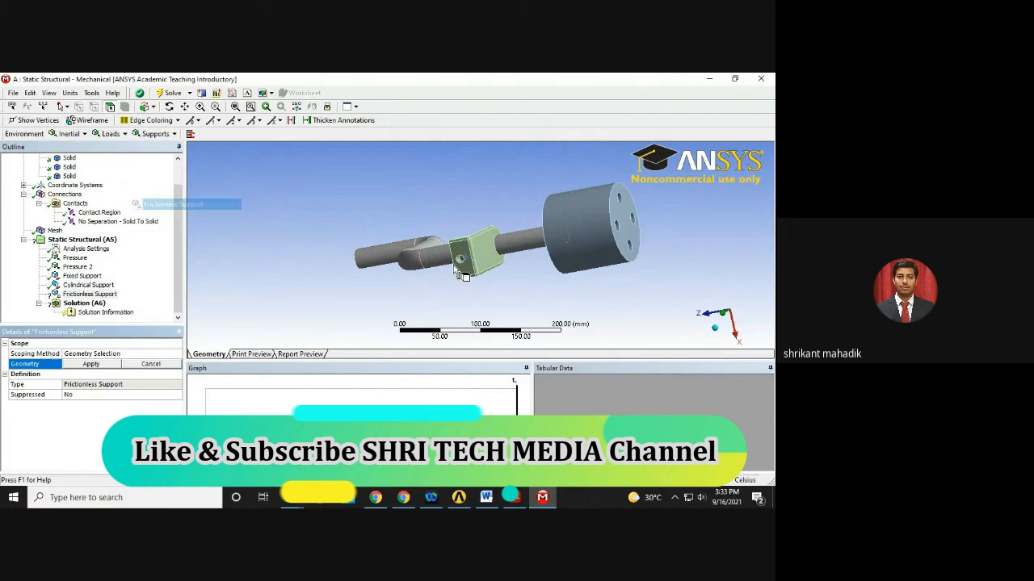
pyautogui.click(91, 364)
pyautogui.moveTo(509, 311); pyautogui.dragTo(443, 277)
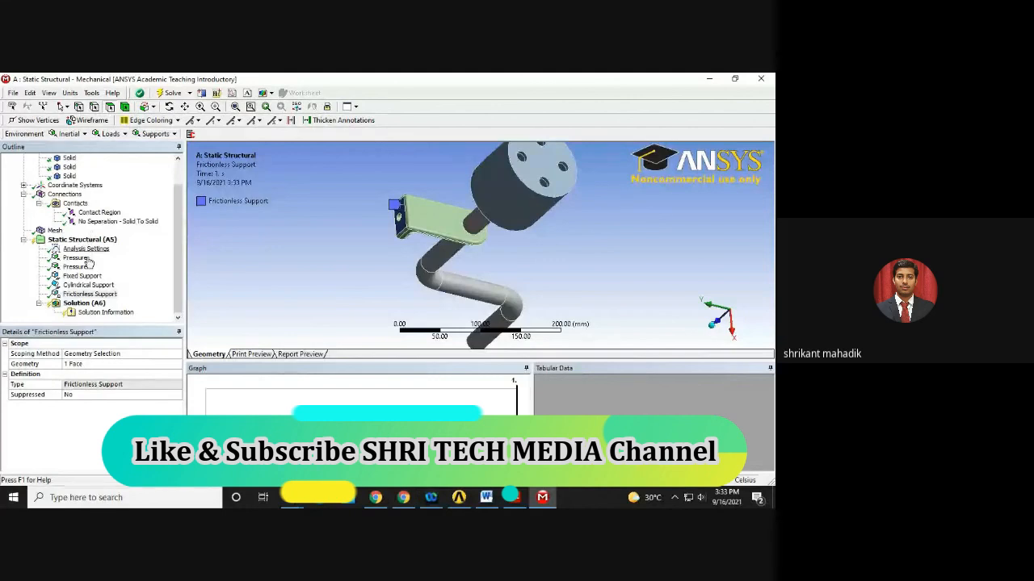
pyautogui.click(92, 303)
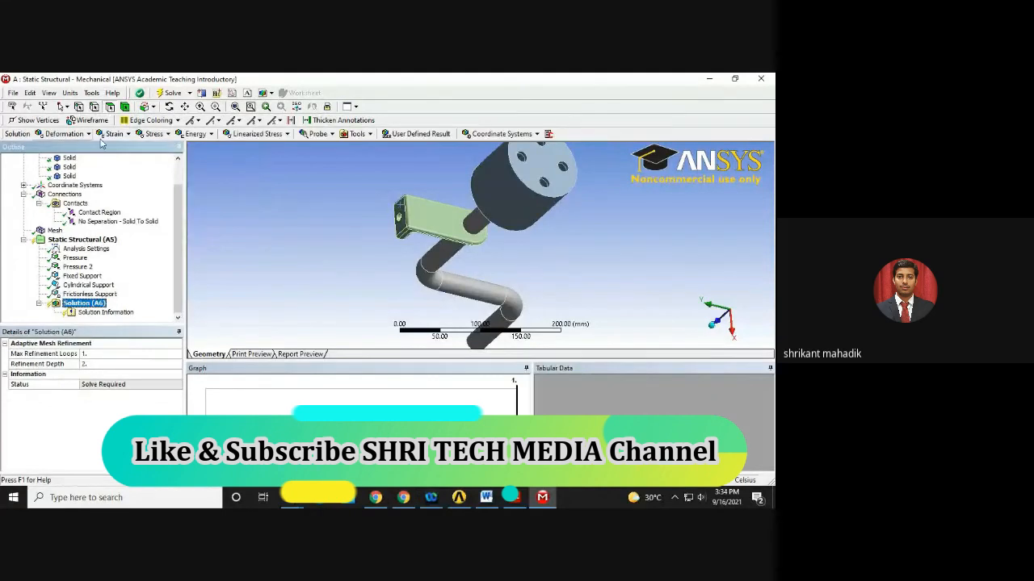
# Add Equivalent (von-Mises) Stress and Total Deformation results and solve, giving 1.949 mm maximum deformation.
pyautogui.click(144, 138)
pyautogui.click(174, 147)
pyautogui.click(67, 134)
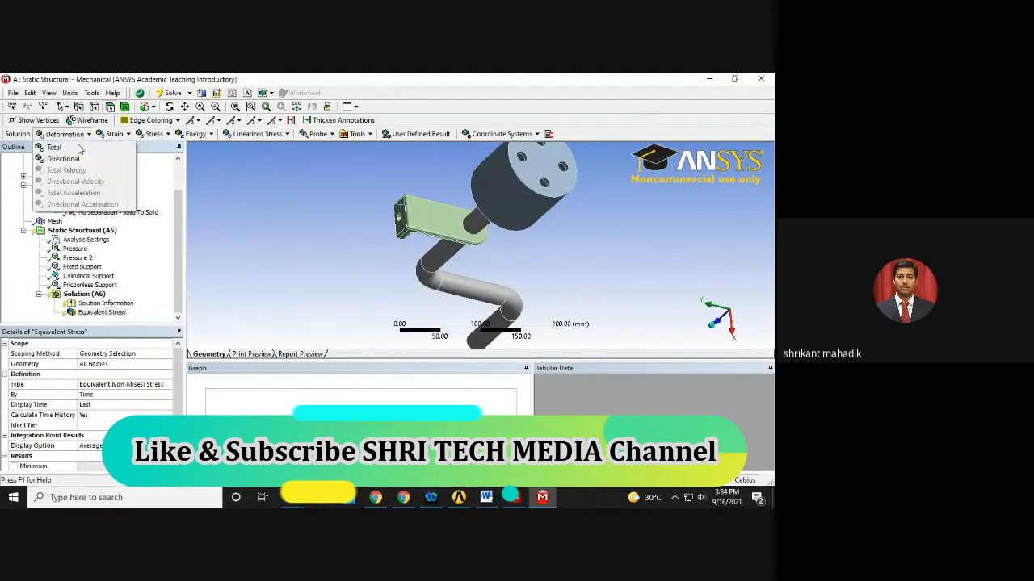
pyautogui.click(78, 149)
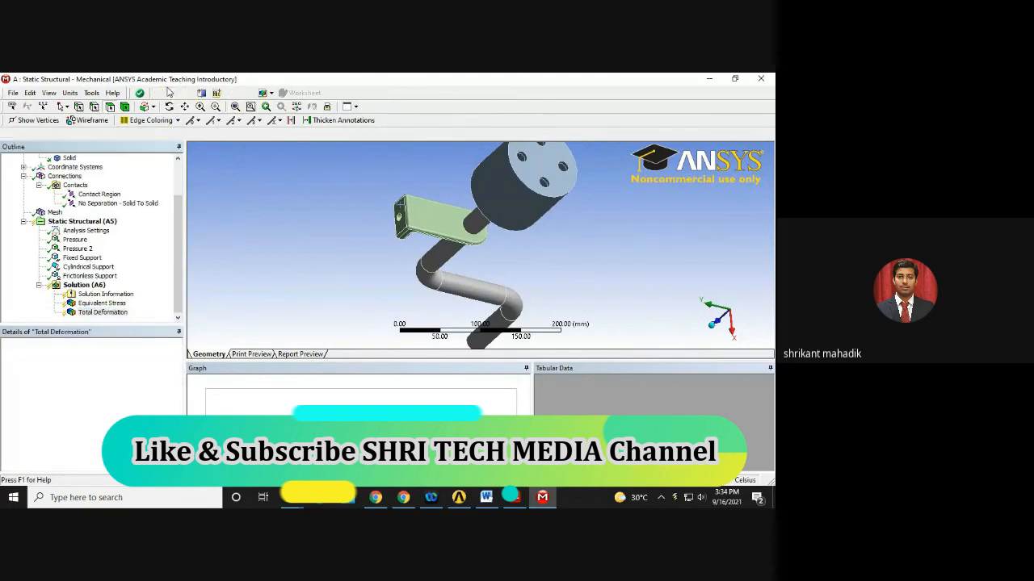
pyautogui.click(168, 92)
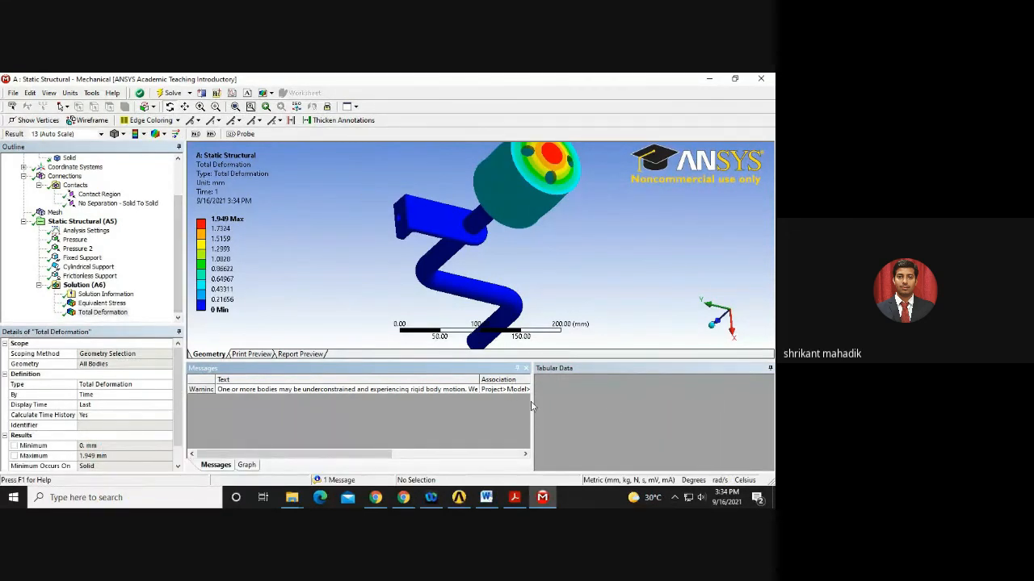
# Close the solver messages and animate the Equivalent Stress result, peaking at 18.699 MPa.
pyautogui.click(525, 368)
pyautogui.click(97, 304)
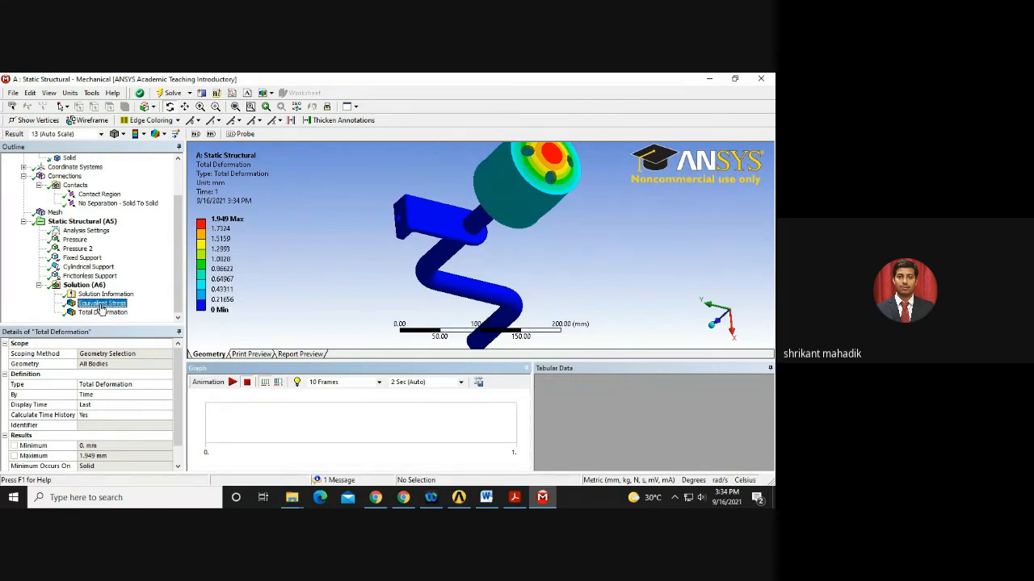
pyautogui.scroll(-3, 484, 226)
pyautogui.moveTo(512, 206); pyautogui.dragTo(481, 234, button='middle')
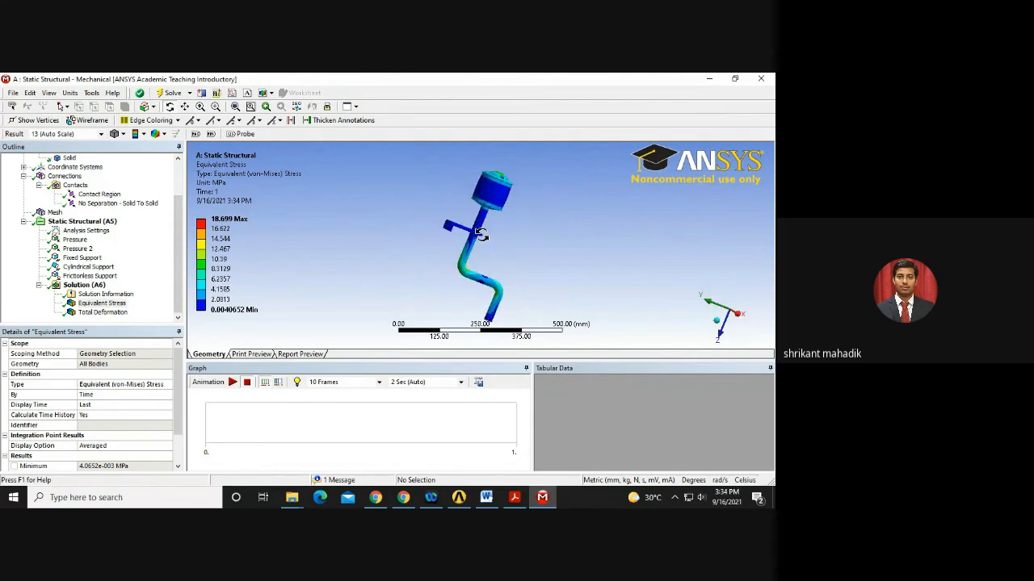
pyautogui.click(233, 382)
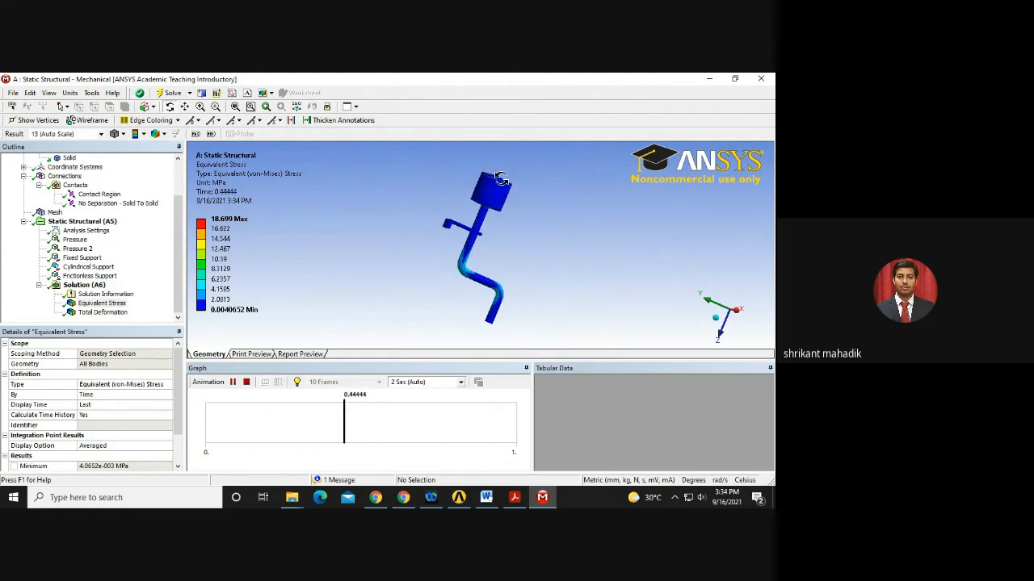
pyautogui.moveTo(515, 208); pyautogui.dragTo(636, 248)
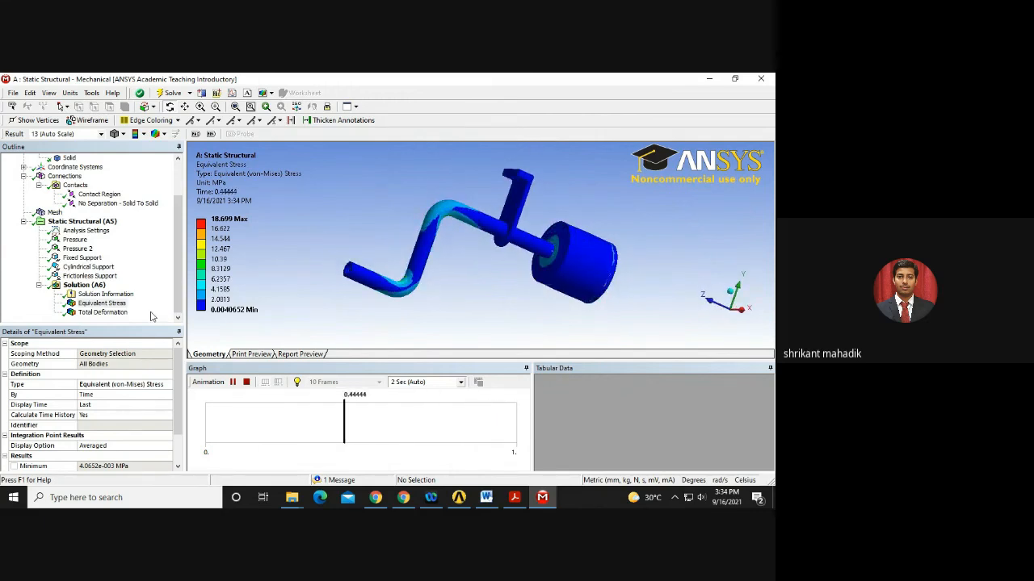
# Play and stop the Total Deformation animation, then bring the workshop PDF forward.
pyautogui.click(103, 313)
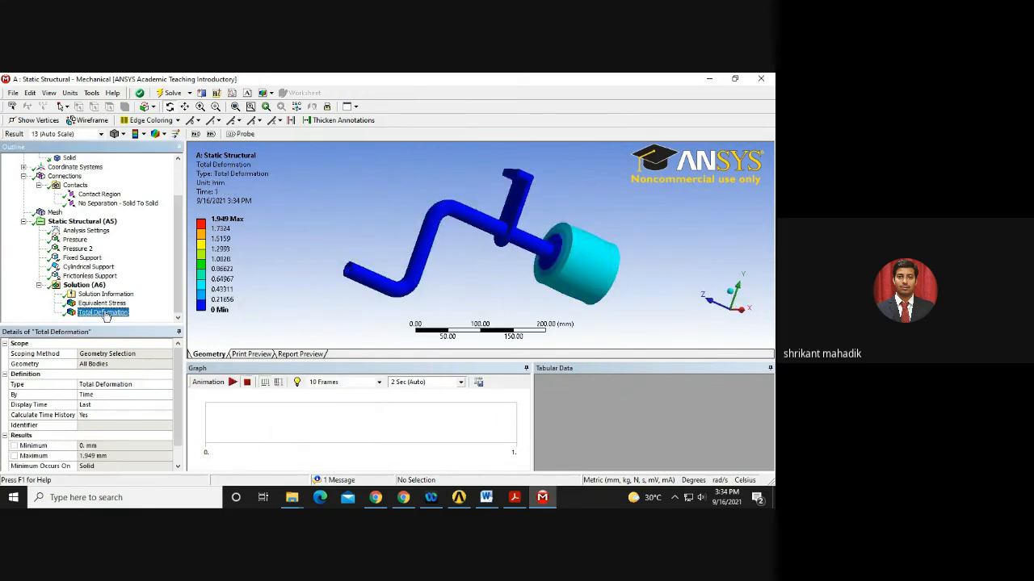
pyautogui.click(239, 382)
pyautogui.moveTo(486, 261); pyautogui.dragTo(476, 259)
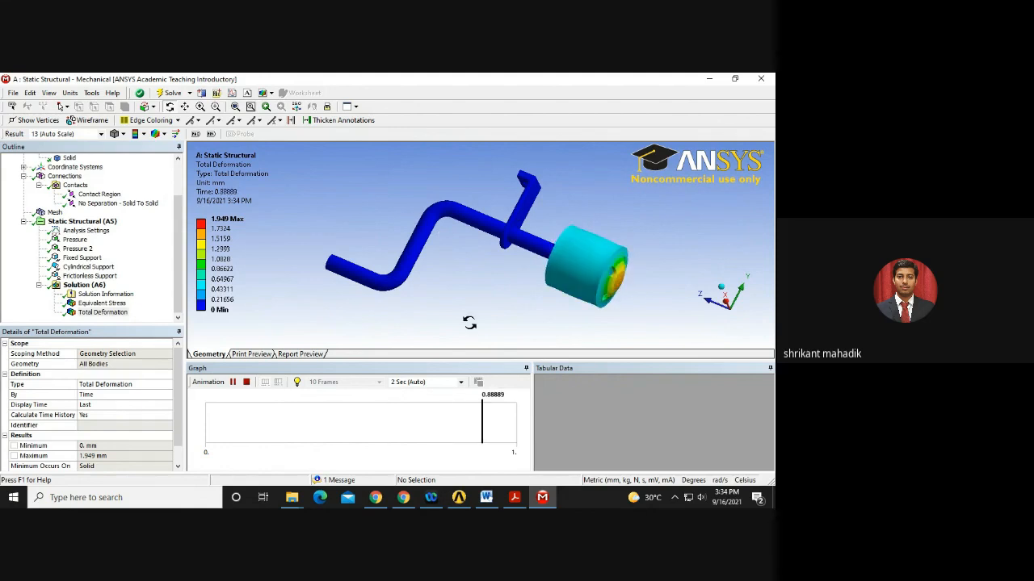
pyautogui.click(247, 383)
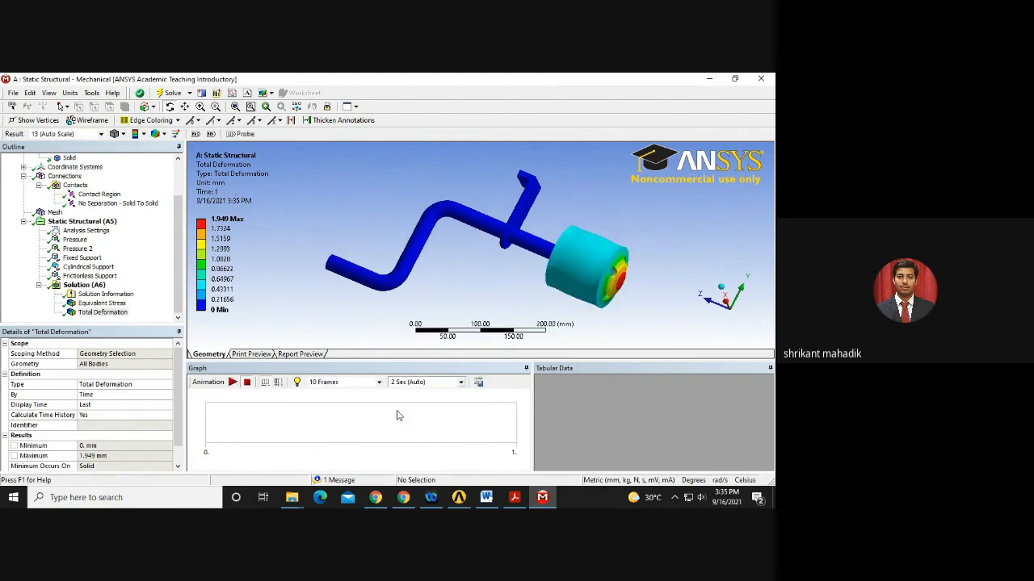
pyautogui.click(510, 498)
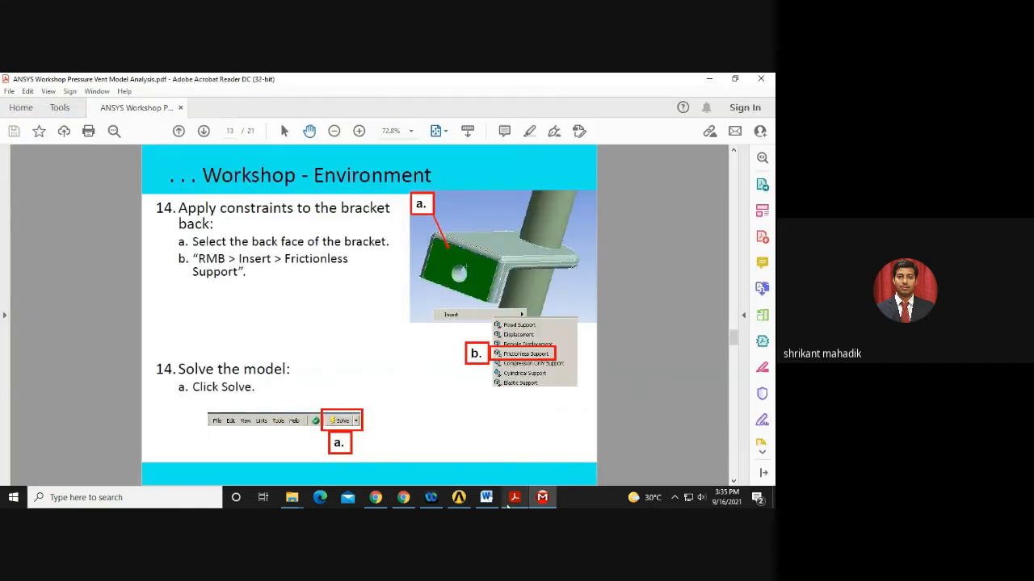
# Compare the page 15 reference plots with the solved Equivalent Stress result in Mechanical.
pyautogui.scroll(-4, 452, 387)
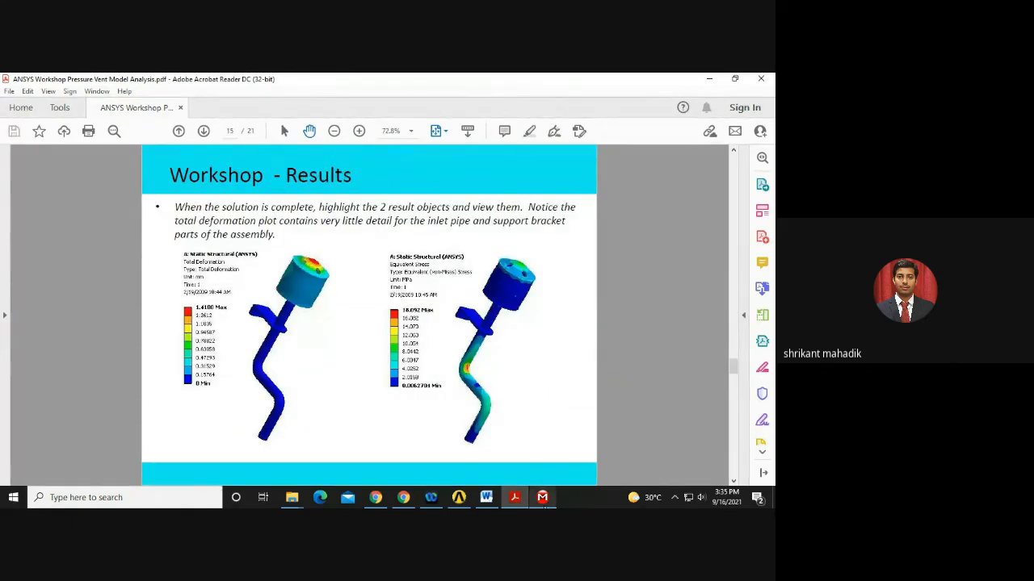
pyautogui.click(541, 497)
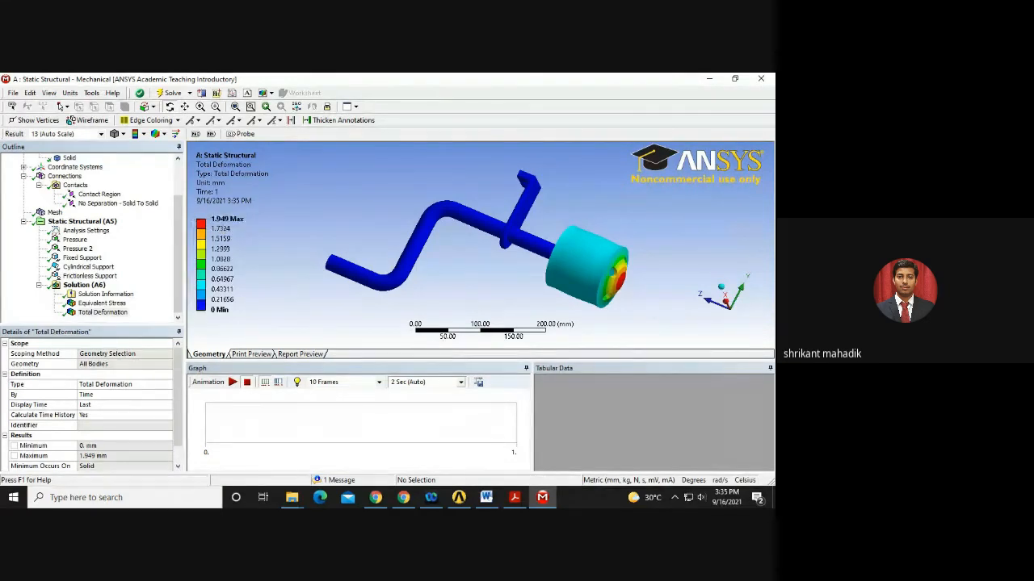
pyautogui.click(102, 303)
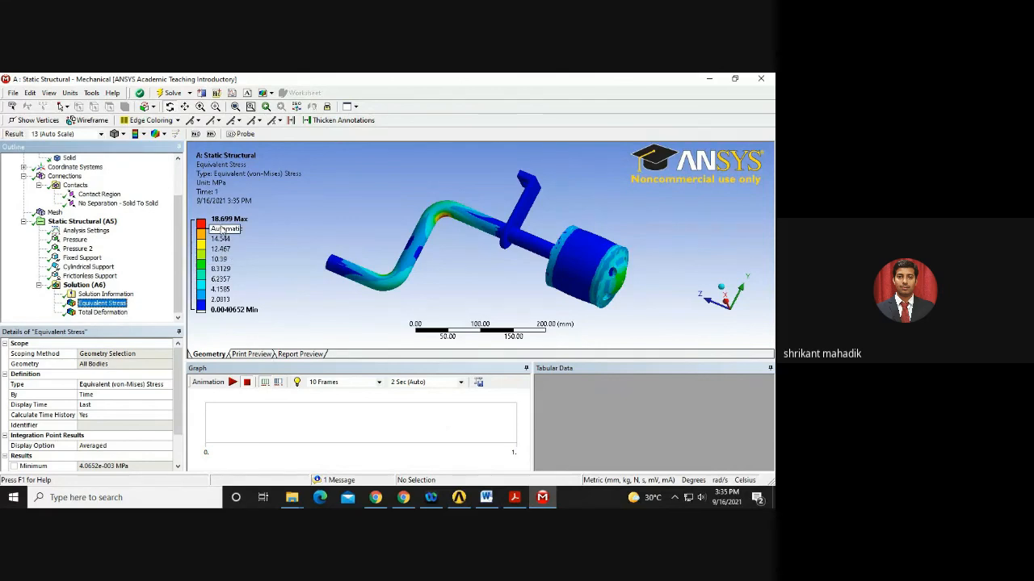
pyautogui.click(513, 497)
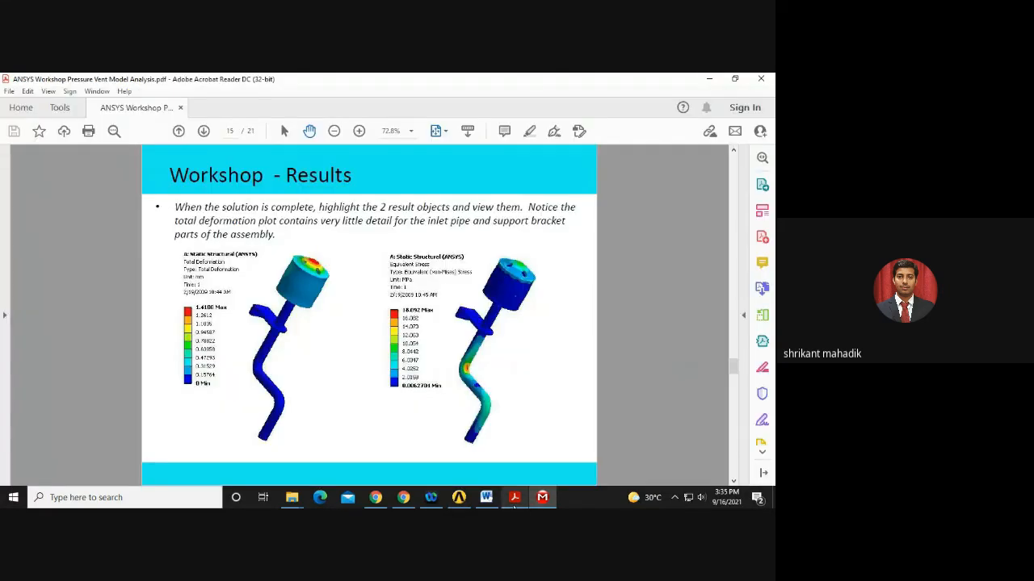